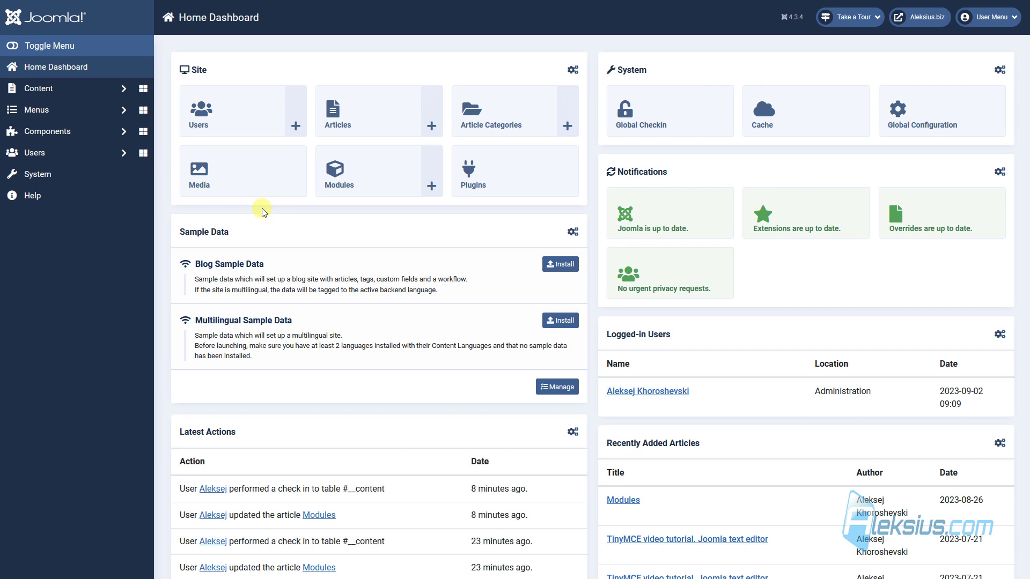
- Reach the Site Modules list from the dashboard, the Content menu and the System dashboard
click(349, 176)
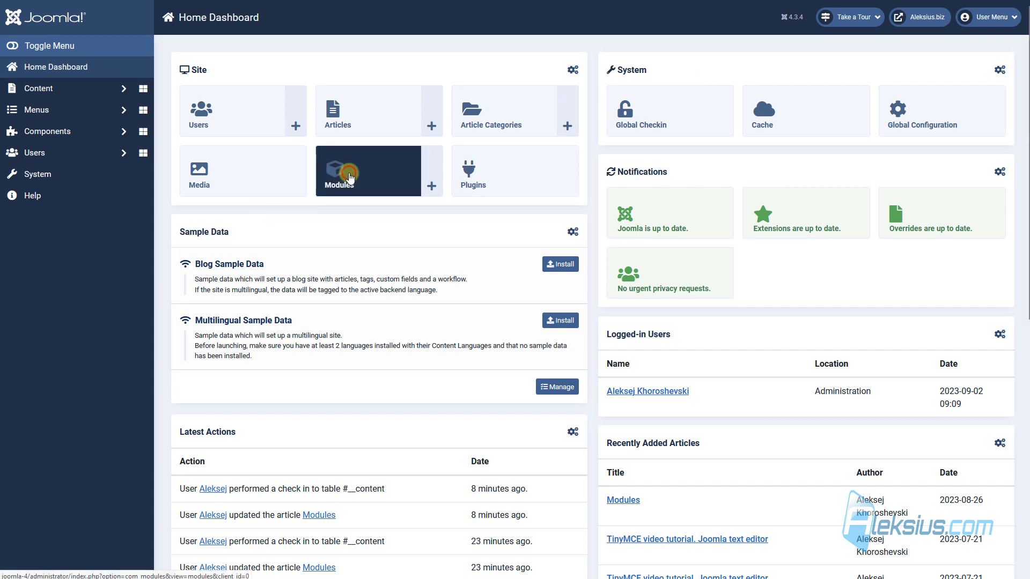
click(80, 68)
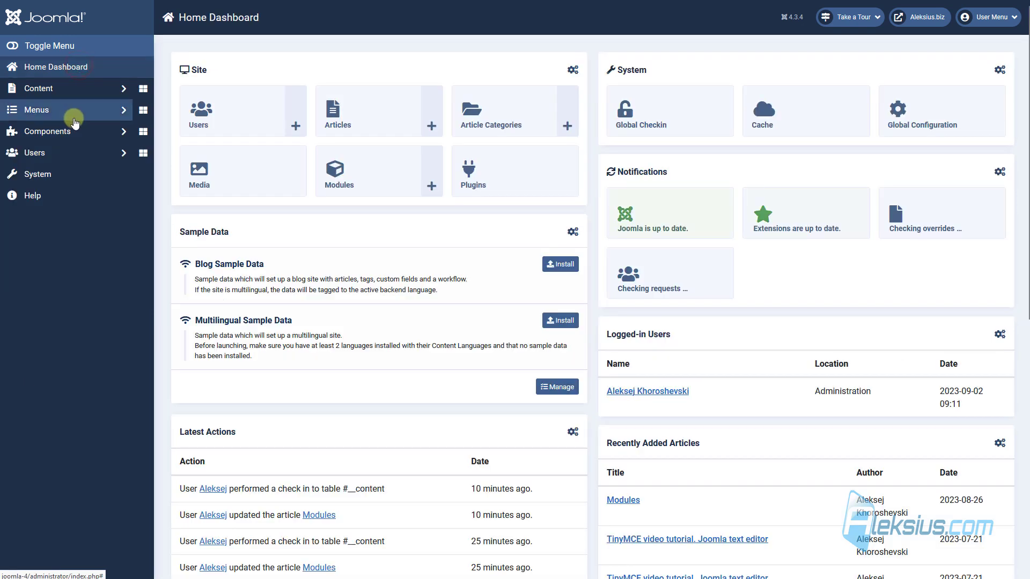
click(107, 87)
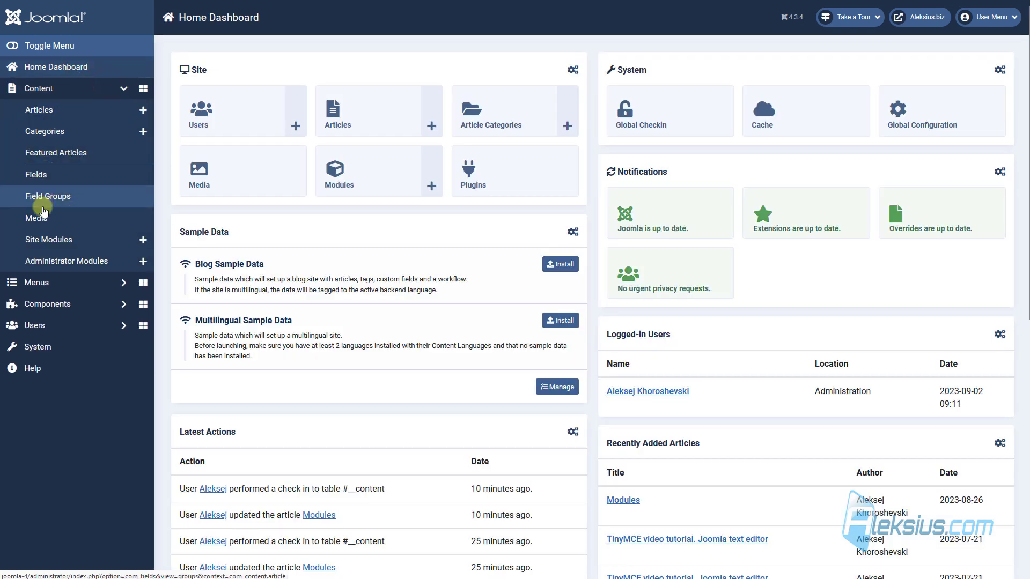
click(43, 239)
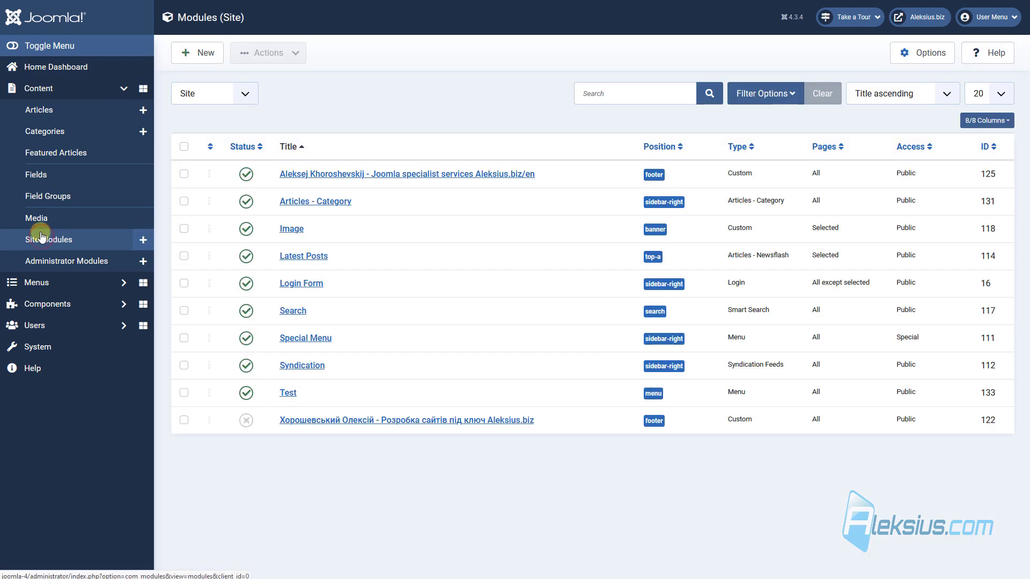
click(42, 347)
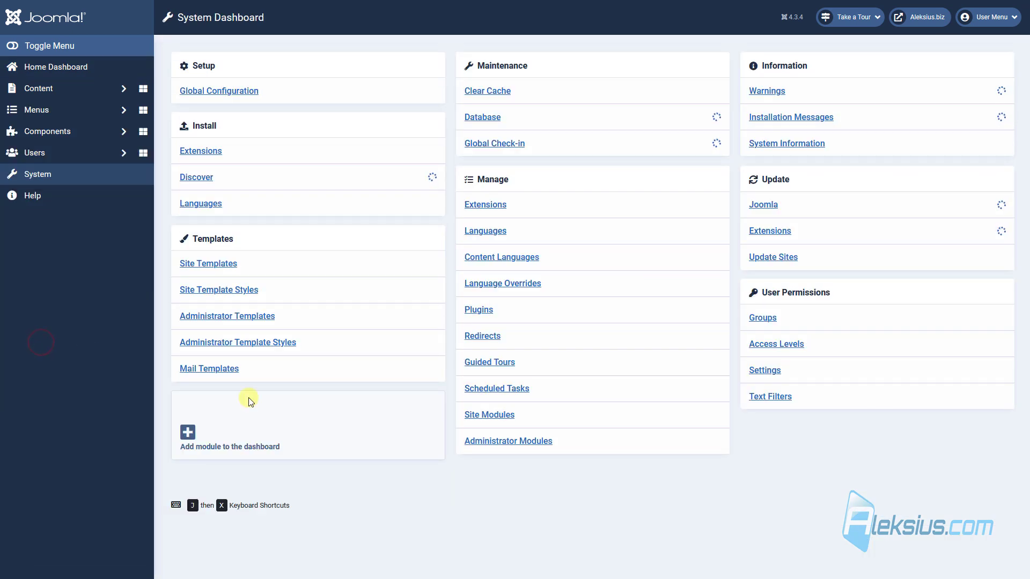
click(490, 416)
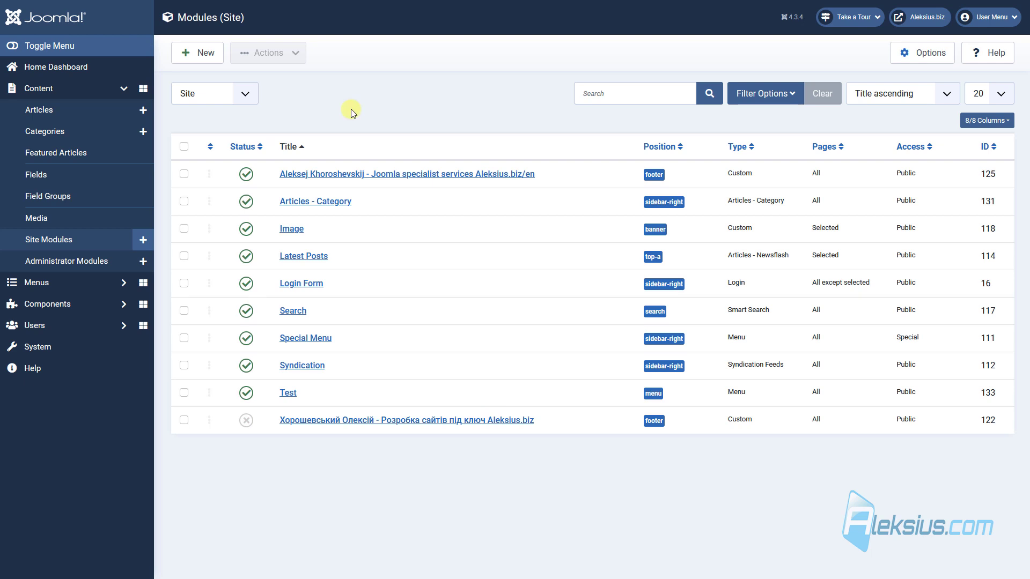
- Sort the module list by title, then by position descending
click(286, 146)
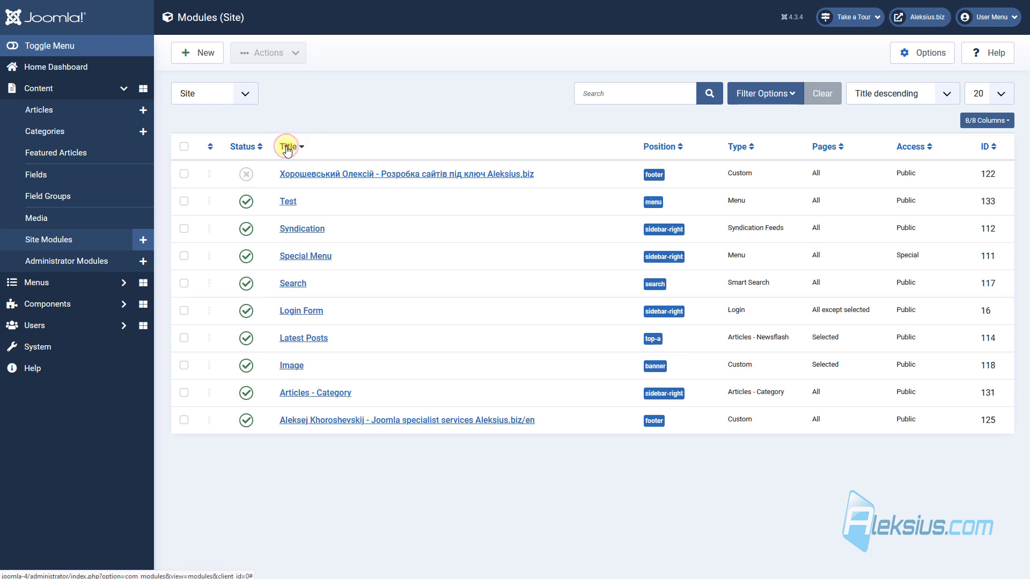
click(285, 146)
click(657, 146)
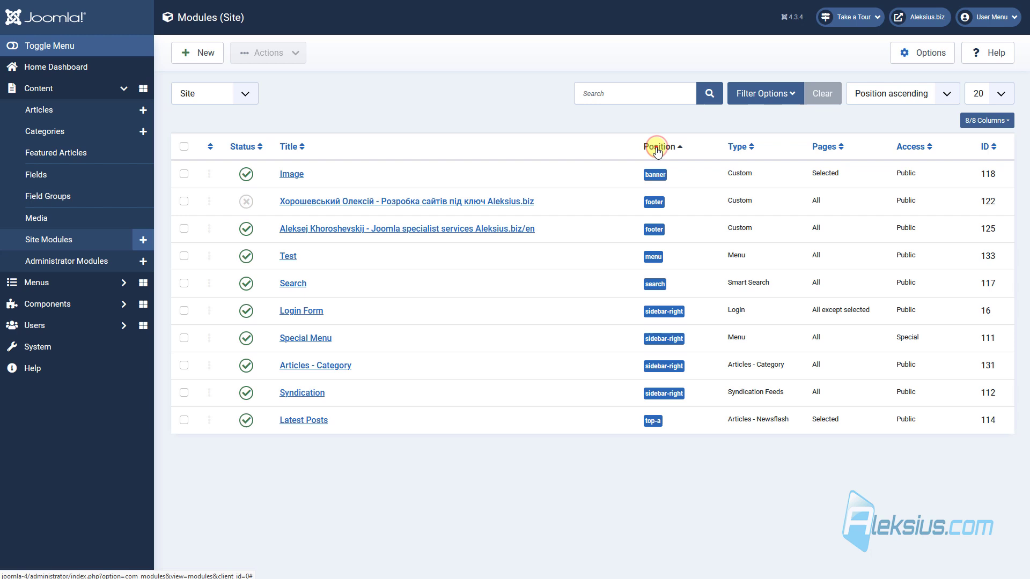
click(658, 147)
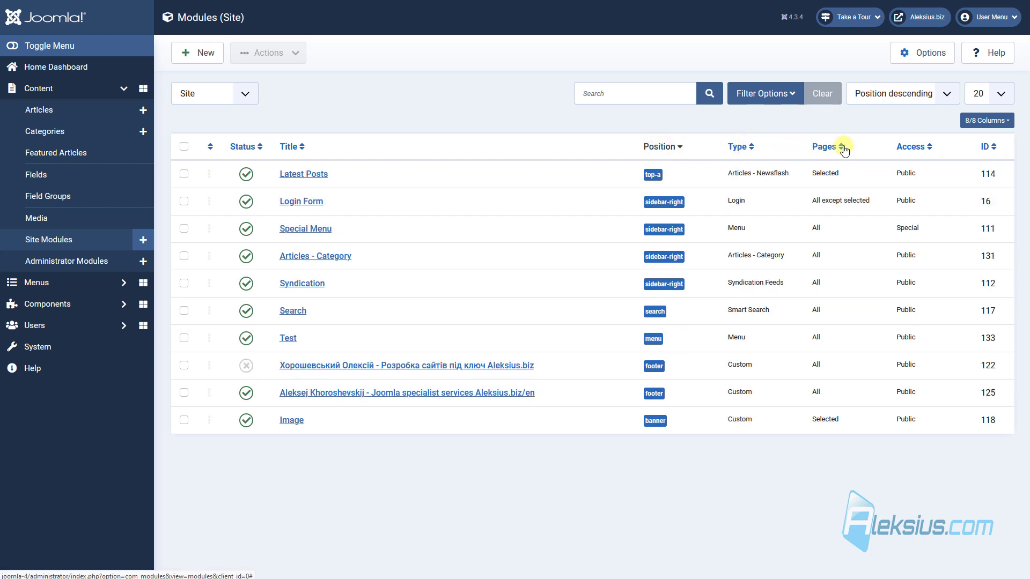
- Search the modules for 'test', then clear the search
click(645, 92)
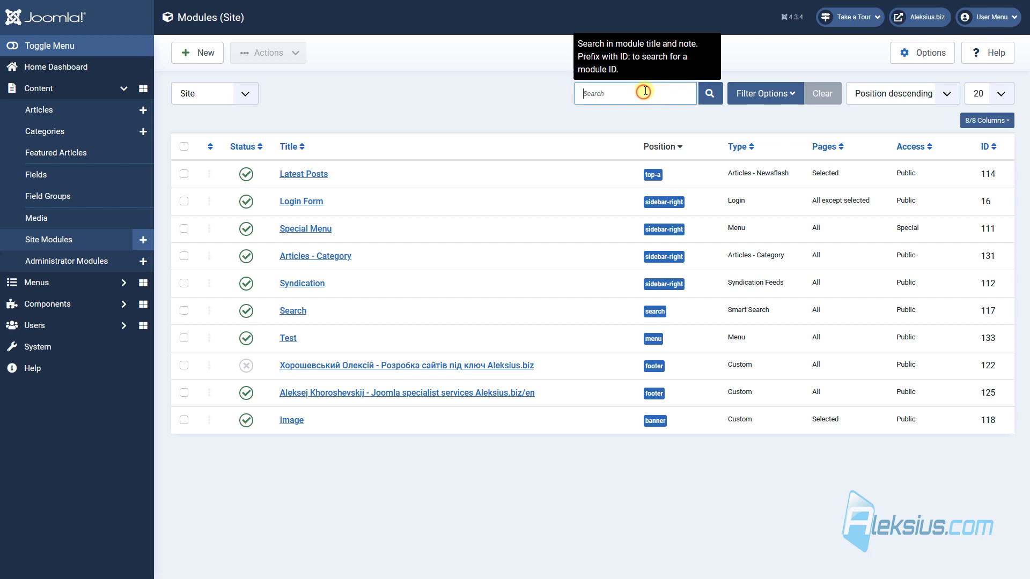
text(test)
key(Return)
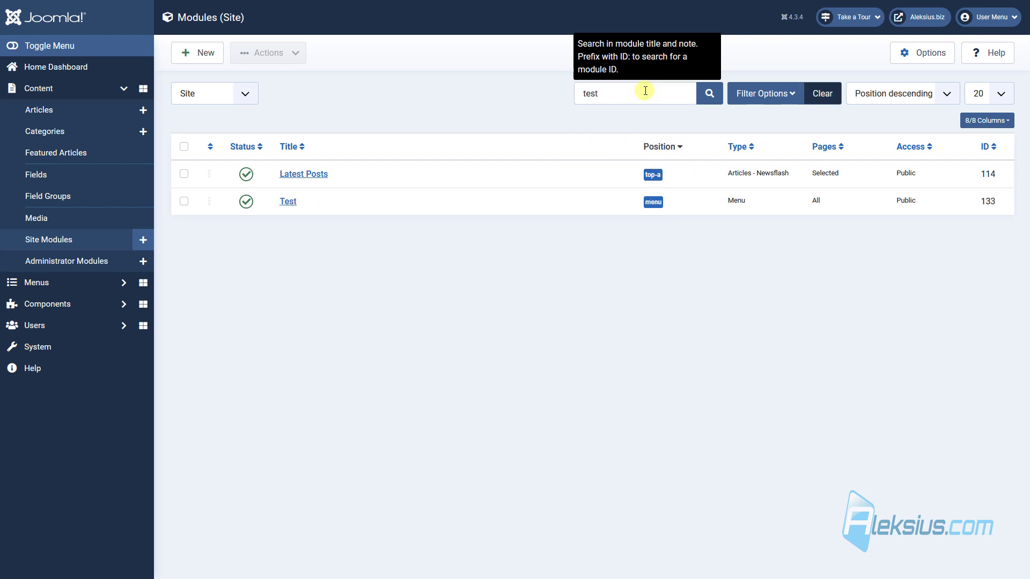
click(823, 93)
- Review the status, position, type, menu item and access filter choices without applying any
click(762, 96)
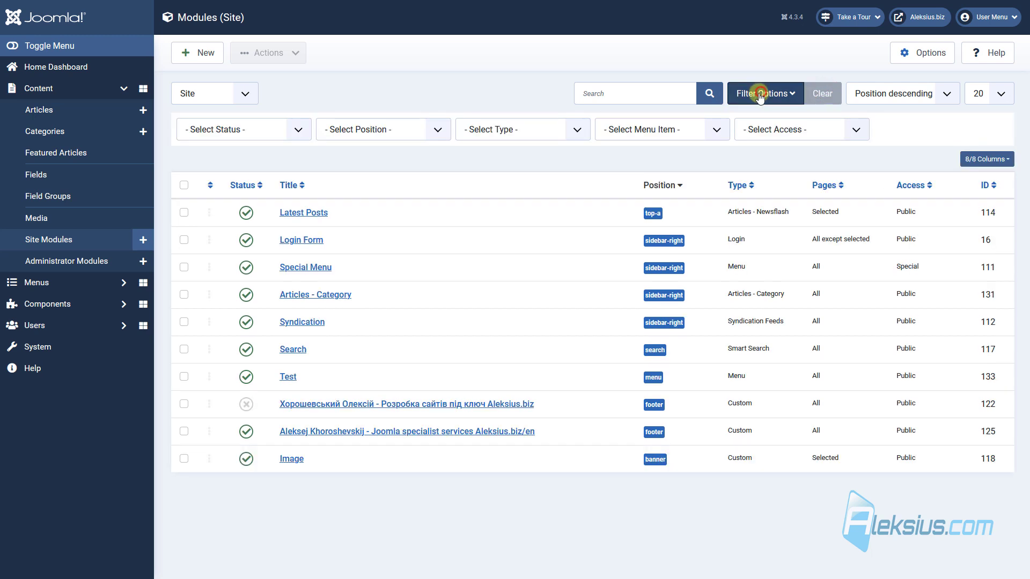
click(251, 133)
click(375, 70)
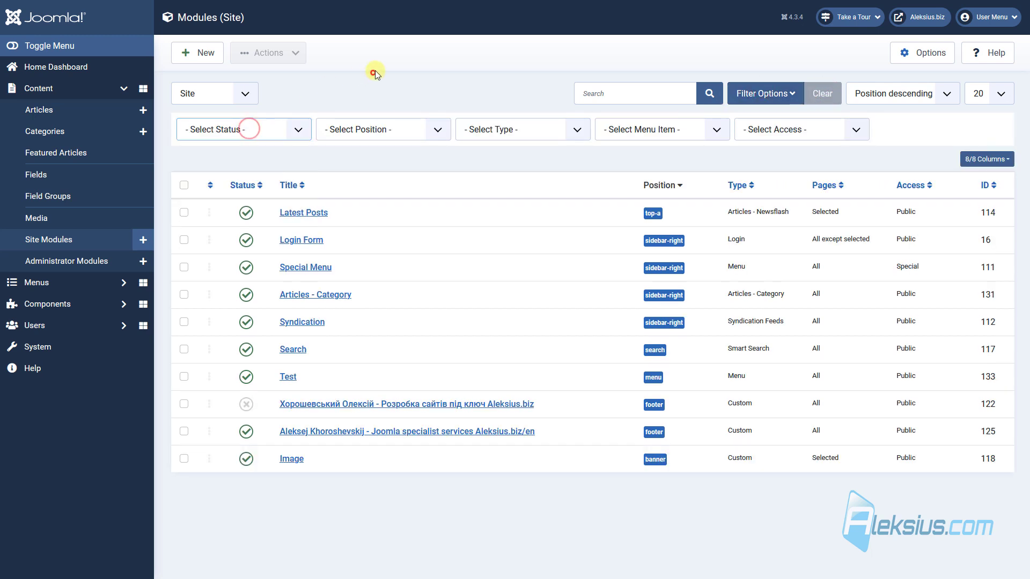
click(380, 120)
click(523, 130)
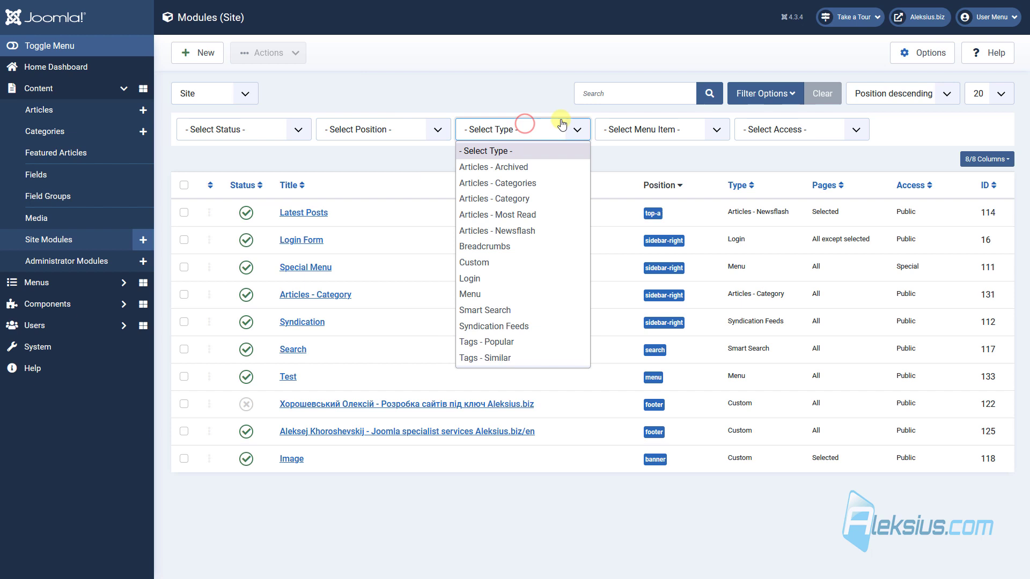
click(650, 130)
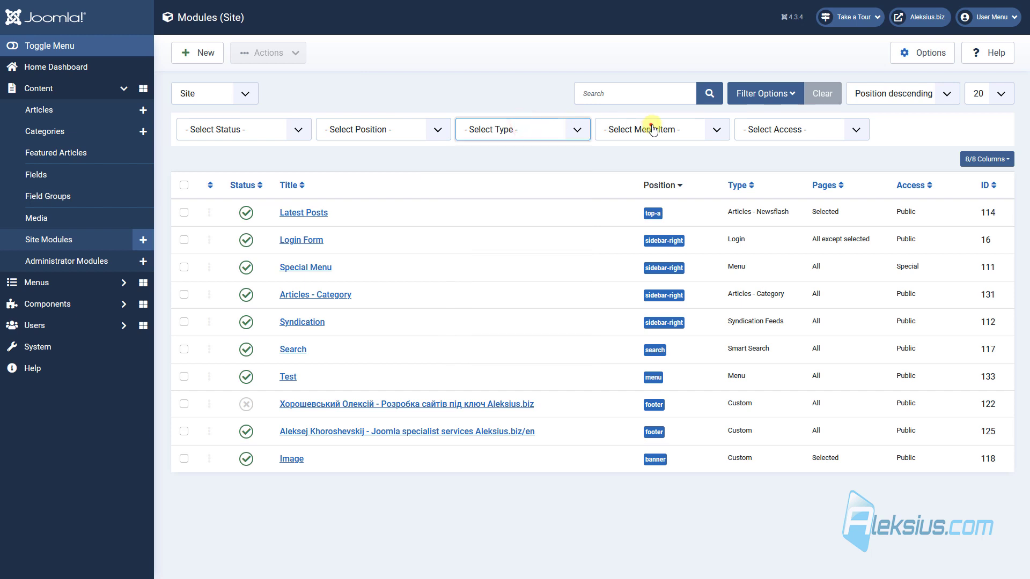
click(832, 131)
click(919, 131)
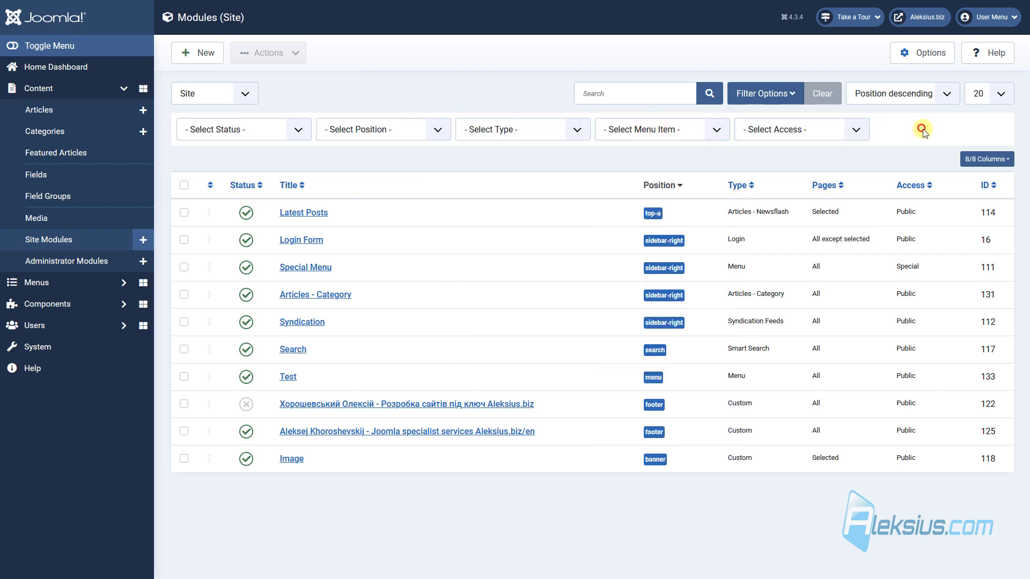
click(778, 96)
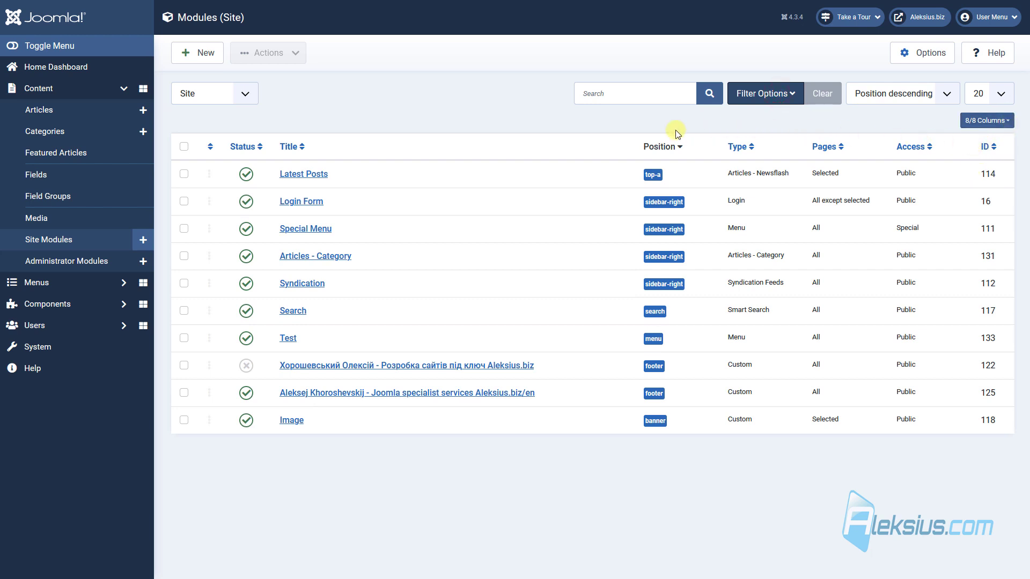
click(1013, 117)
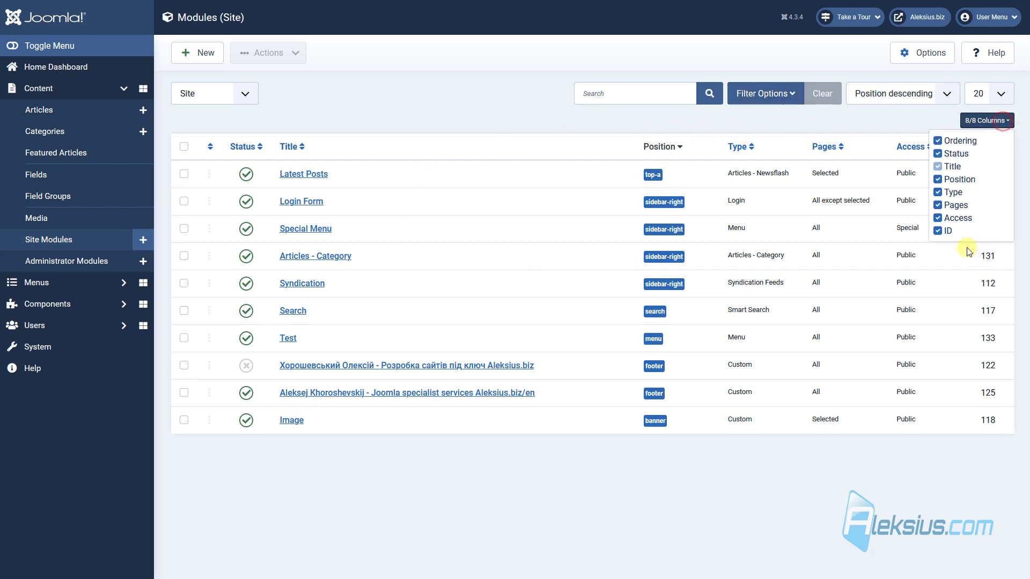
click(938, 231)
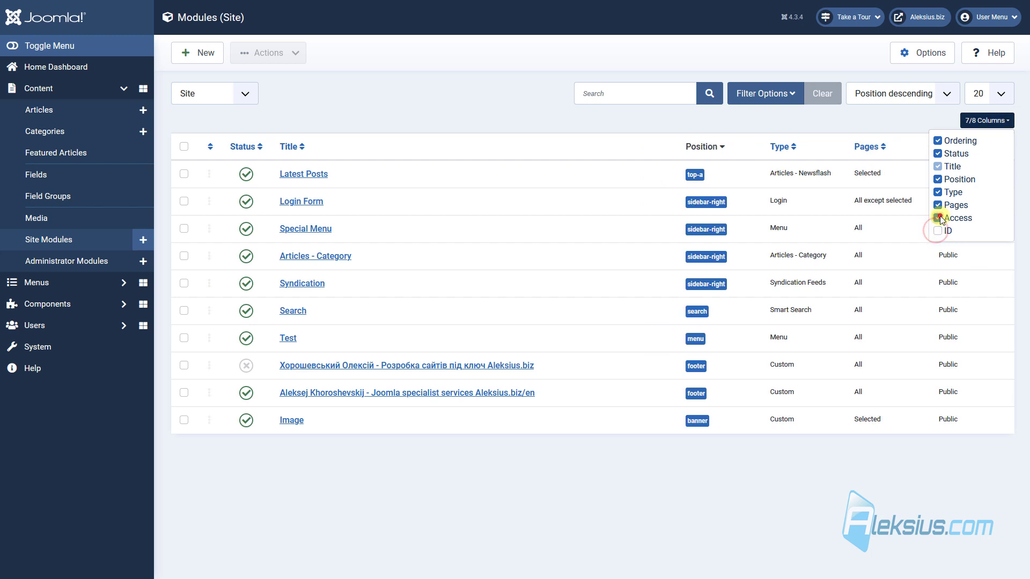
click(937, 218)
click(939, 205)
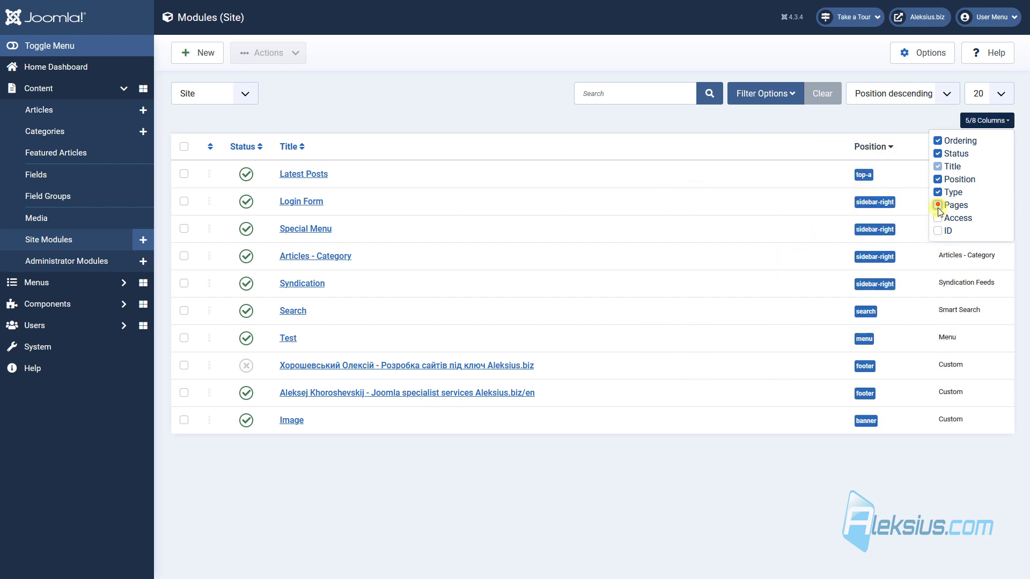
click(937, 206)
click(938, 218)
click(938, 231)
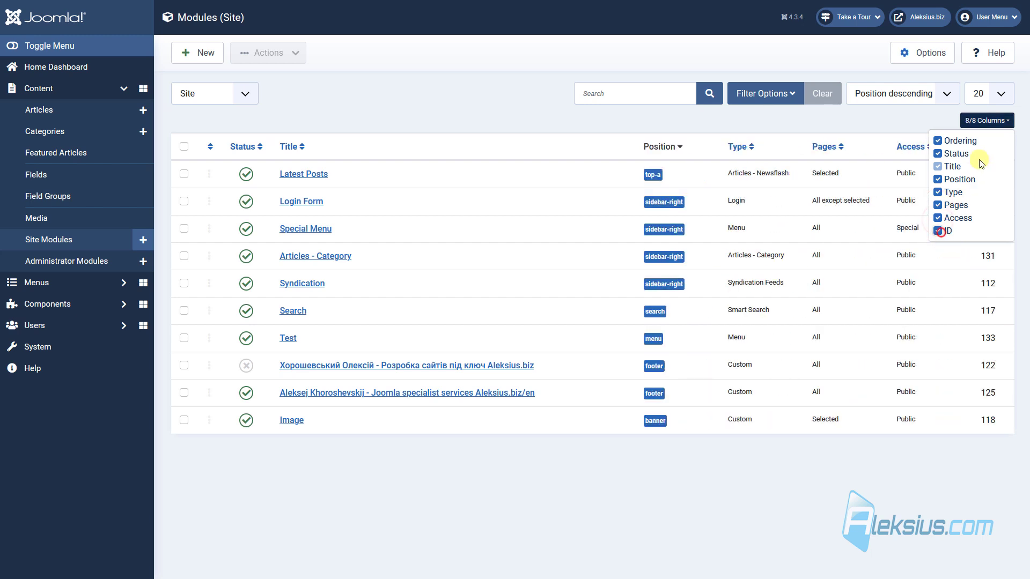
click(996, 115)
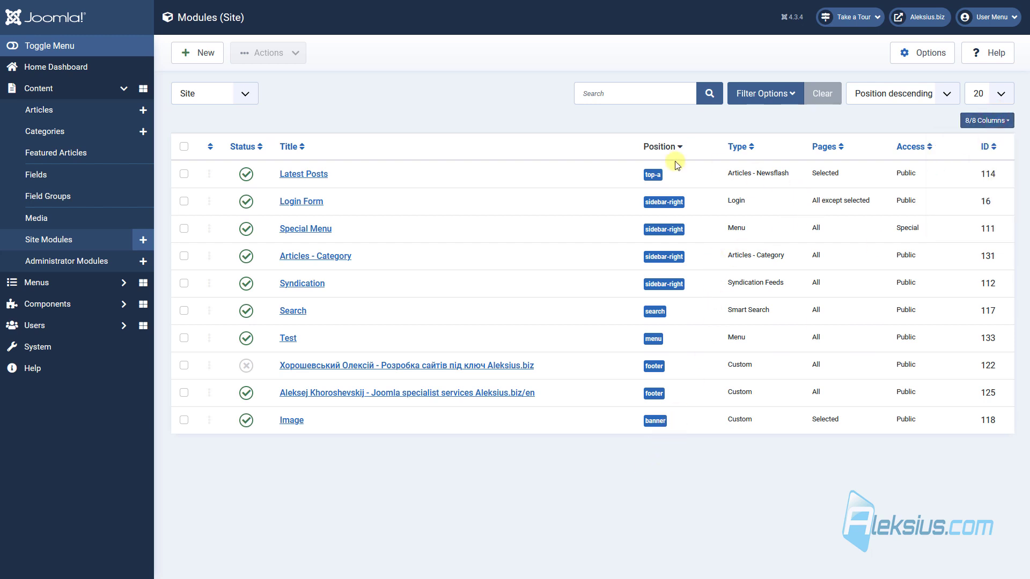
click(996, 93)
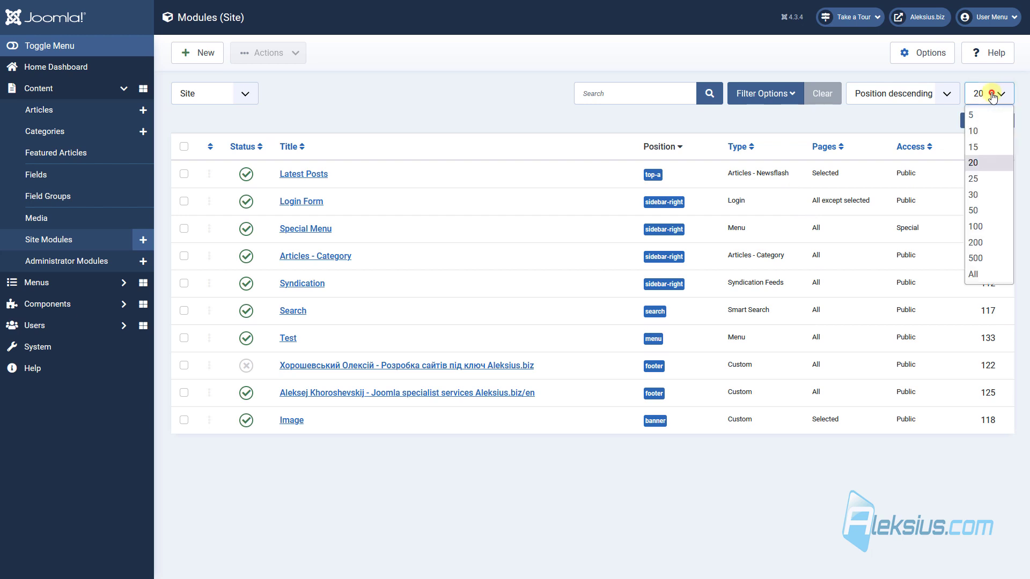
click(979, 115)
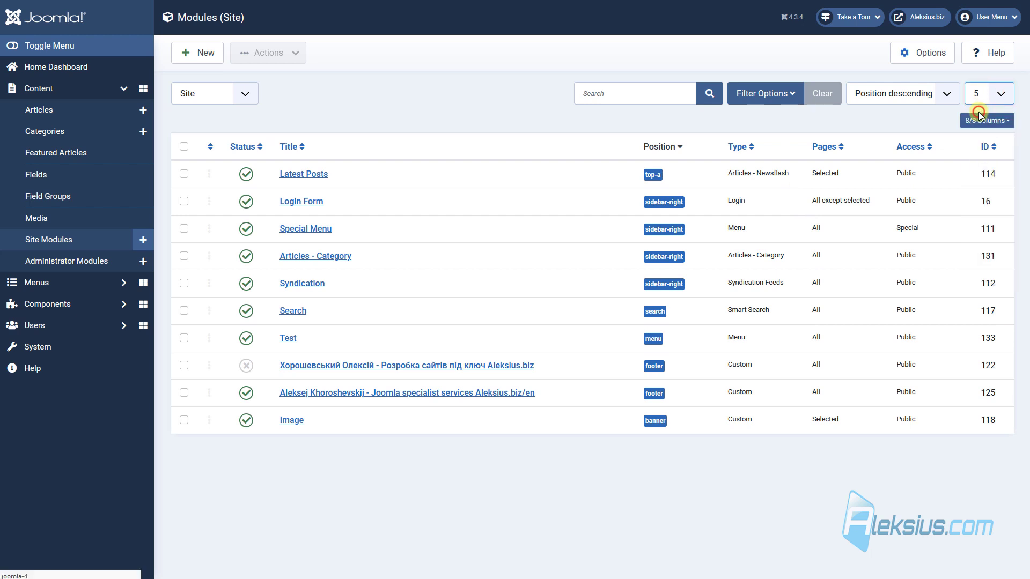
click(986, 94)
click(982, 259)
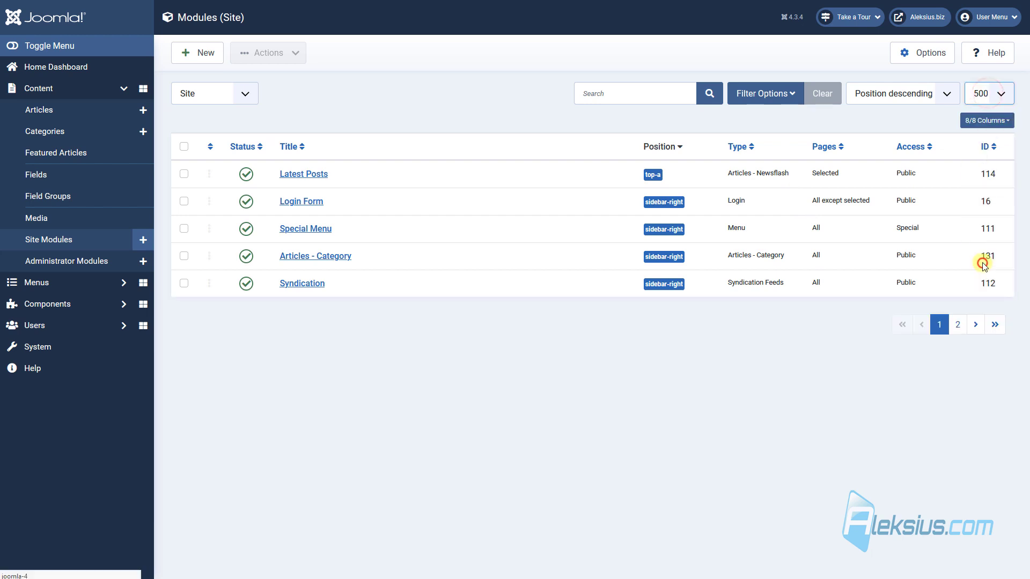
click(912, 94)
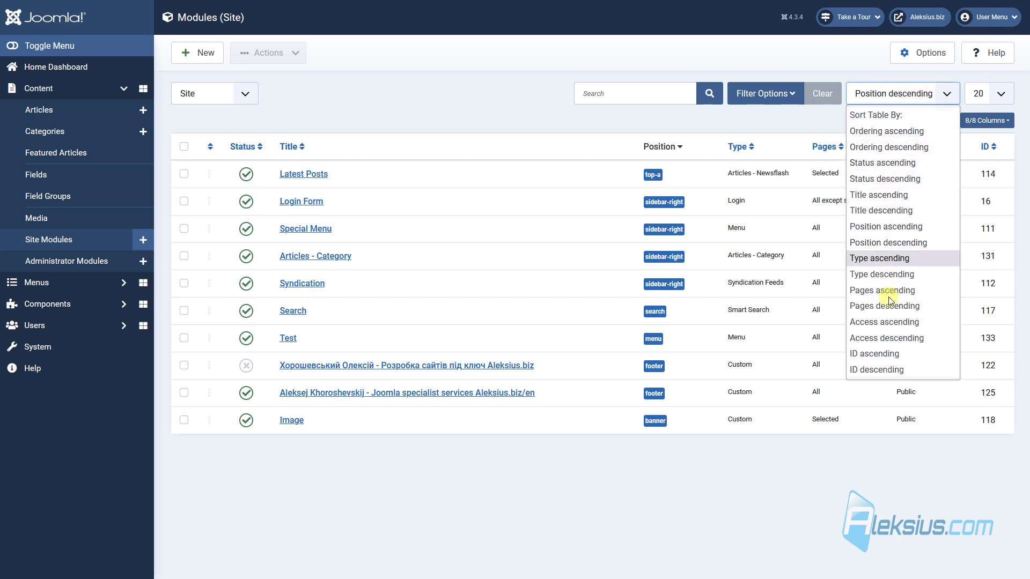
click(183, 148)
click(184, 147)
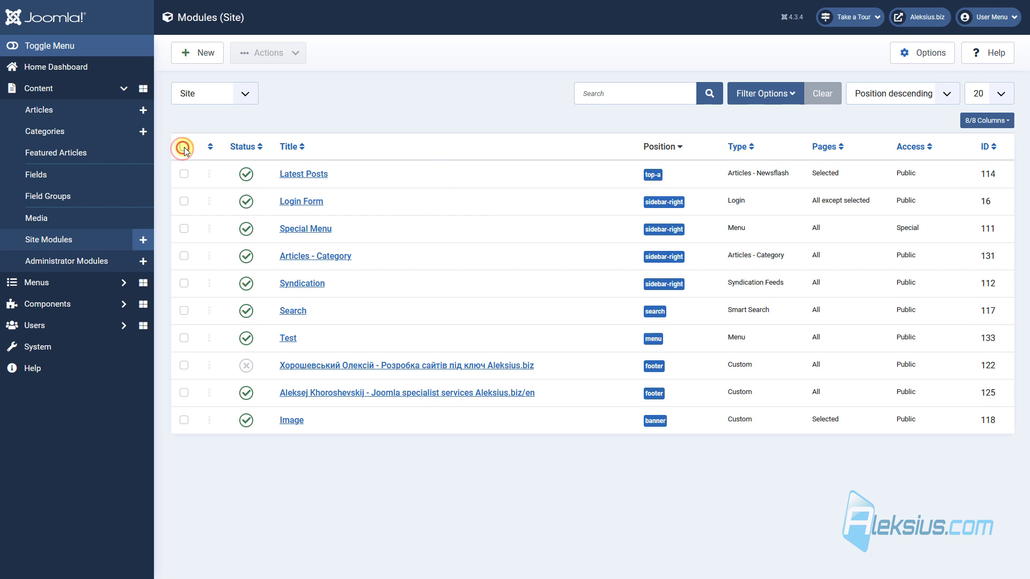
click(184, 148)
click(184, 148)
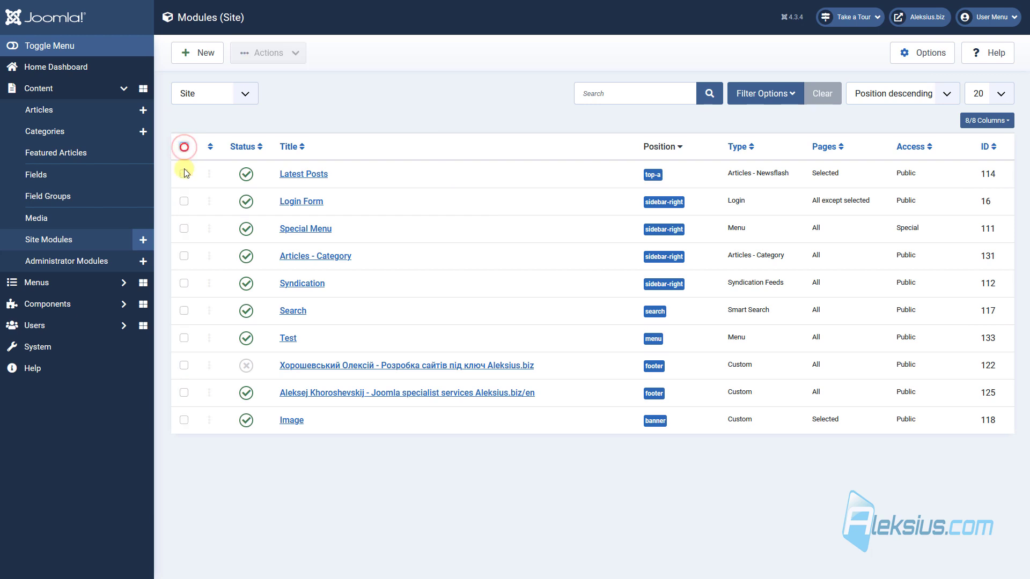
click(184, 174)
click(184, 229)
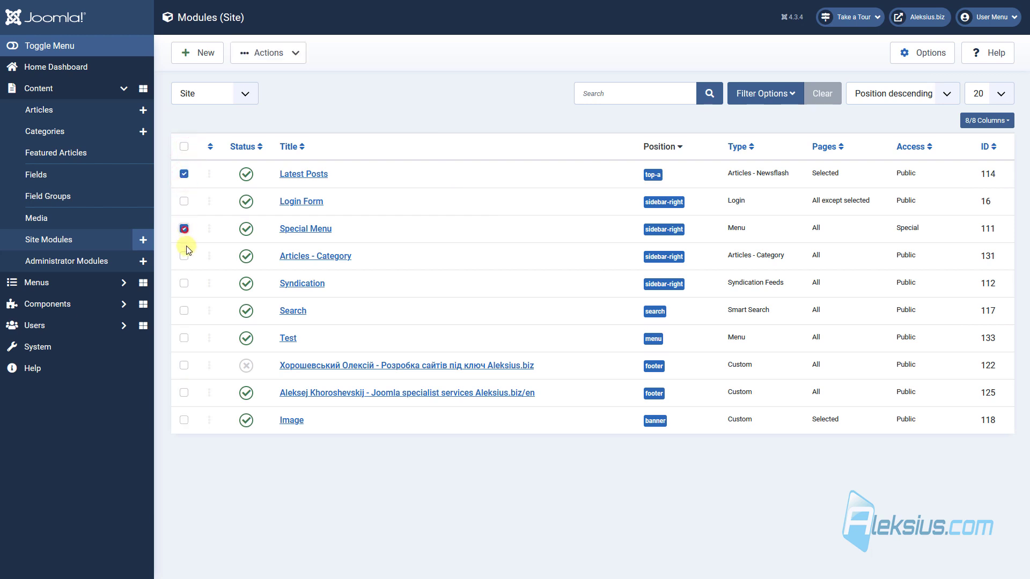
click(184, 284)
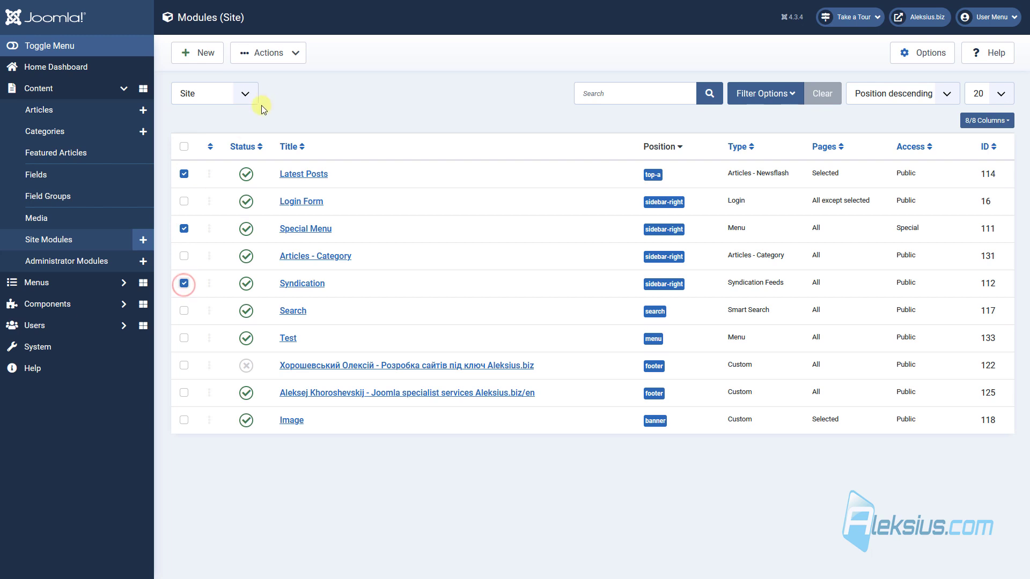
click(287, 52)
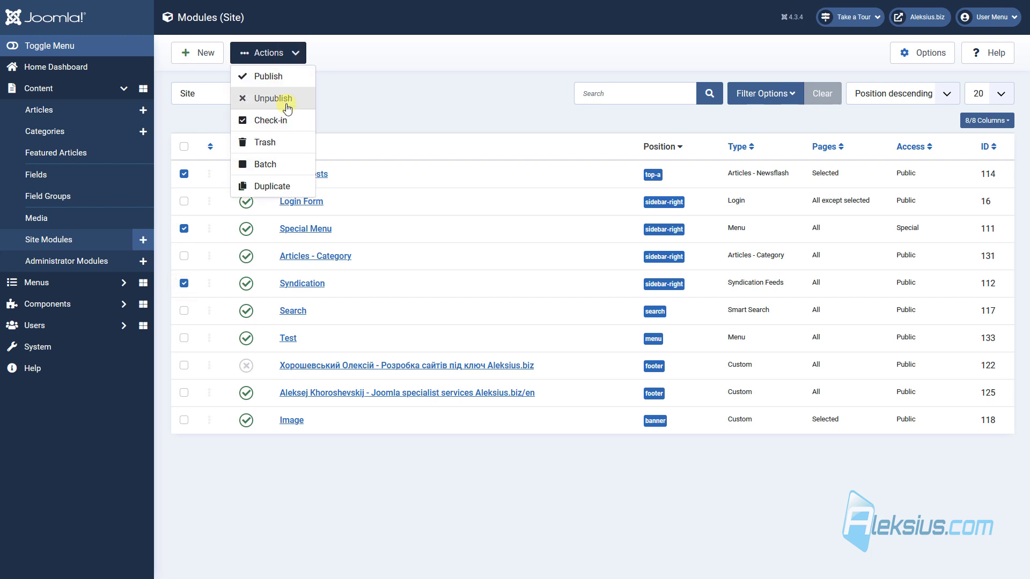
click(285, 168)
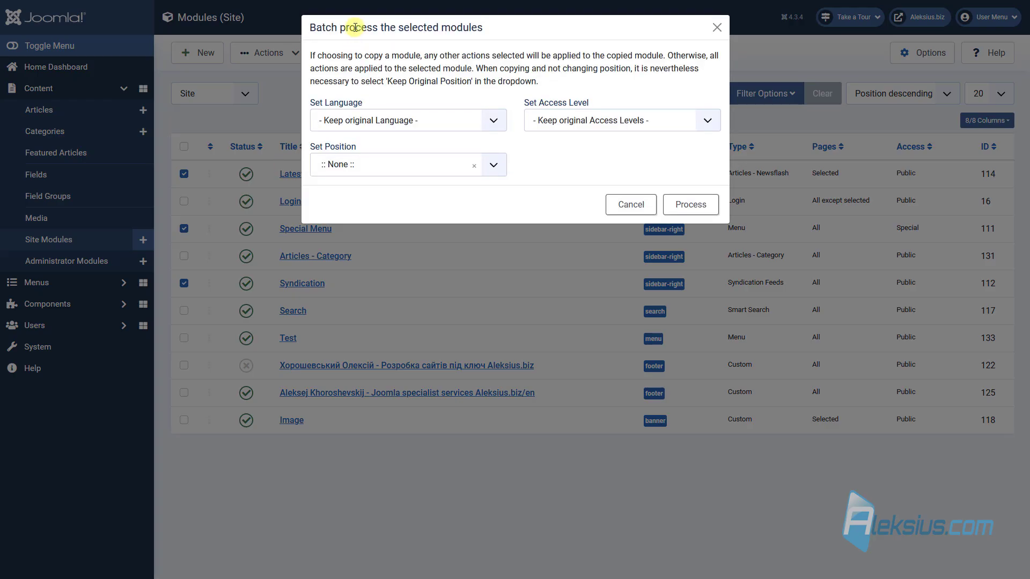
click(416, 119)
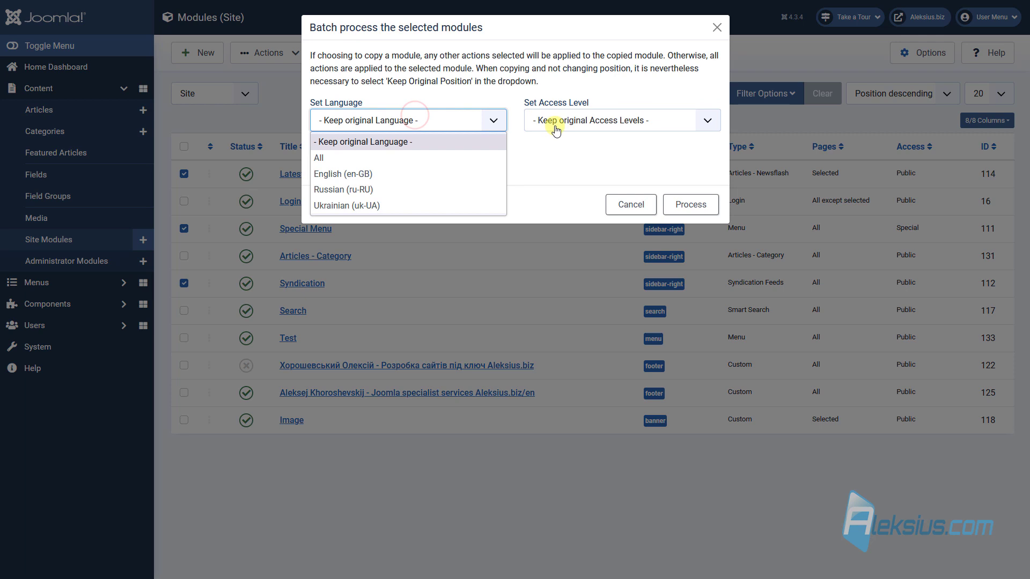
click(571, 121)
click(579, 122)
click(404, 161)
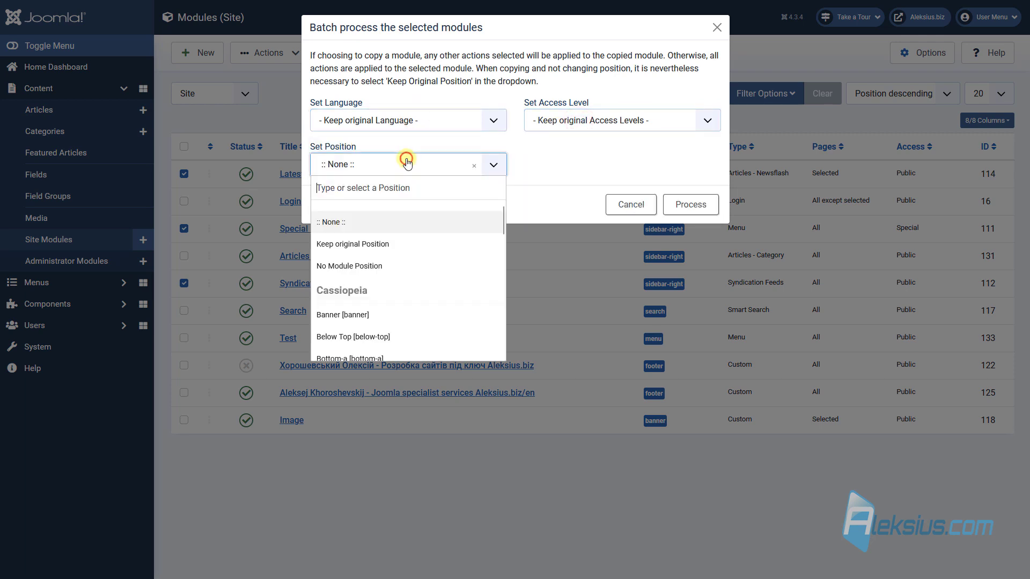
click(598, 170)
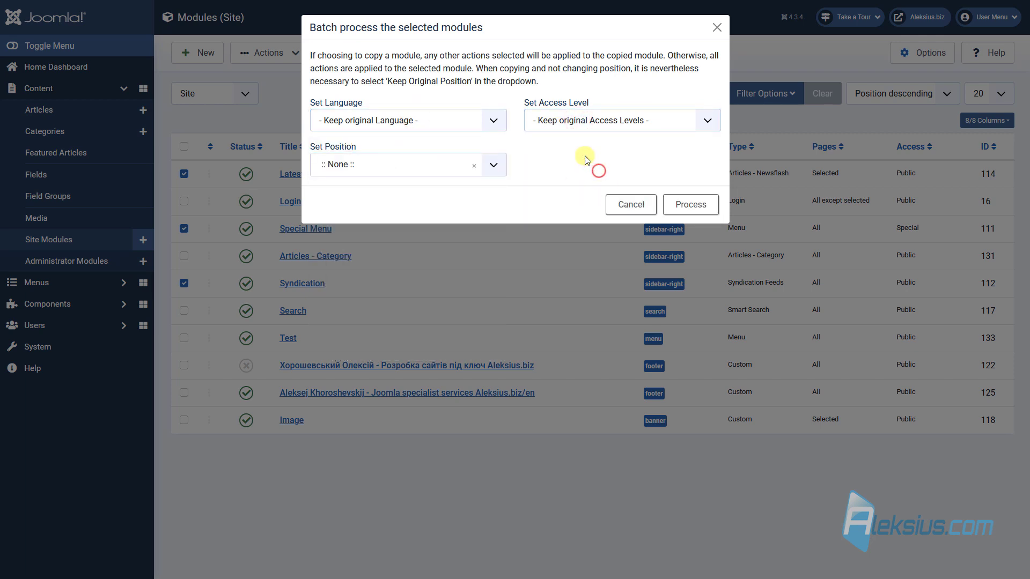
click(611, 203)
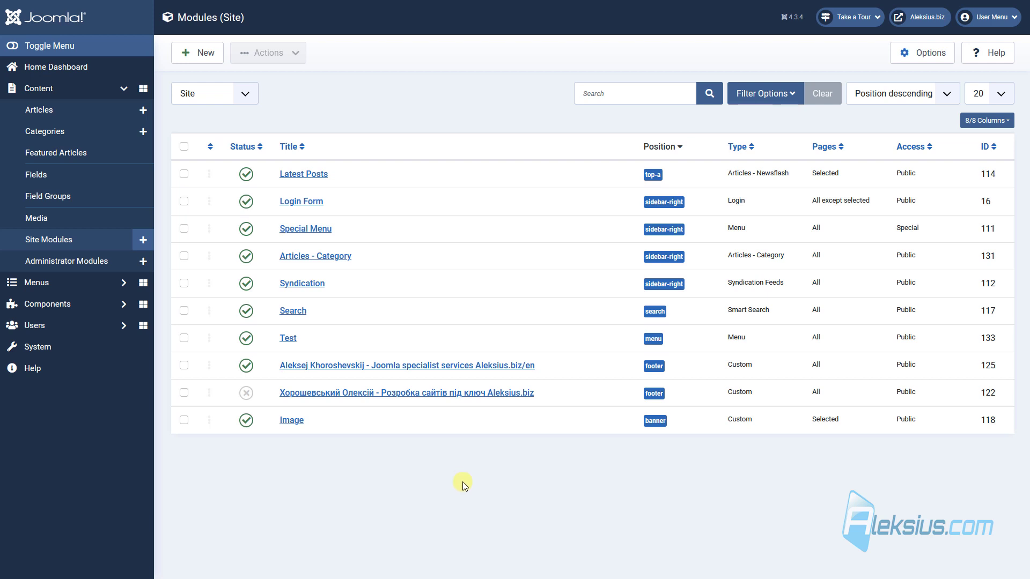
- Move the Test module to the trash
click(184, 338)
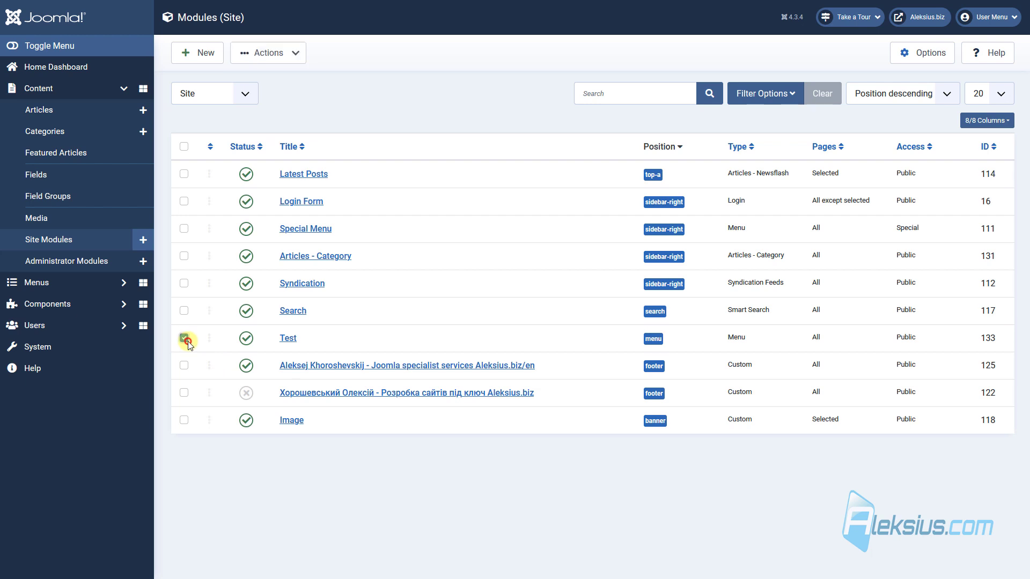
click(270, 53)
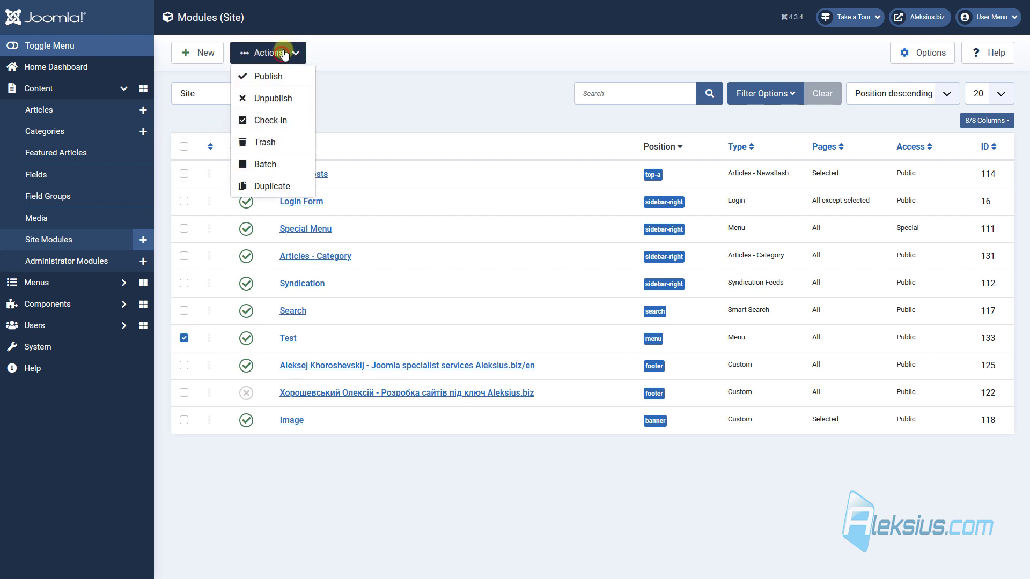
click(290, 144)
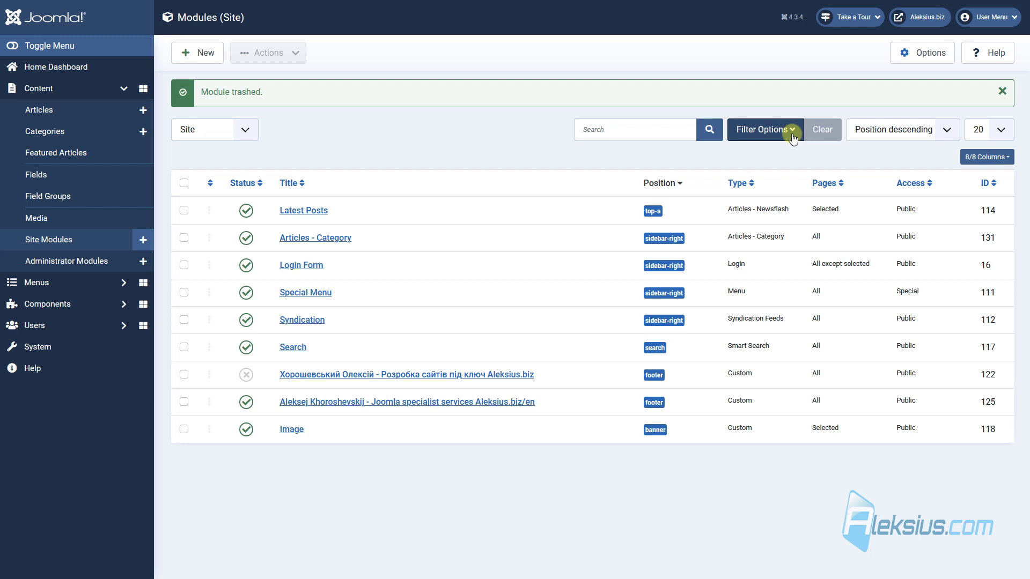
- Filter the list to Trashed modules and empty the trash for Test
click(793, 137)
click(248, 166)
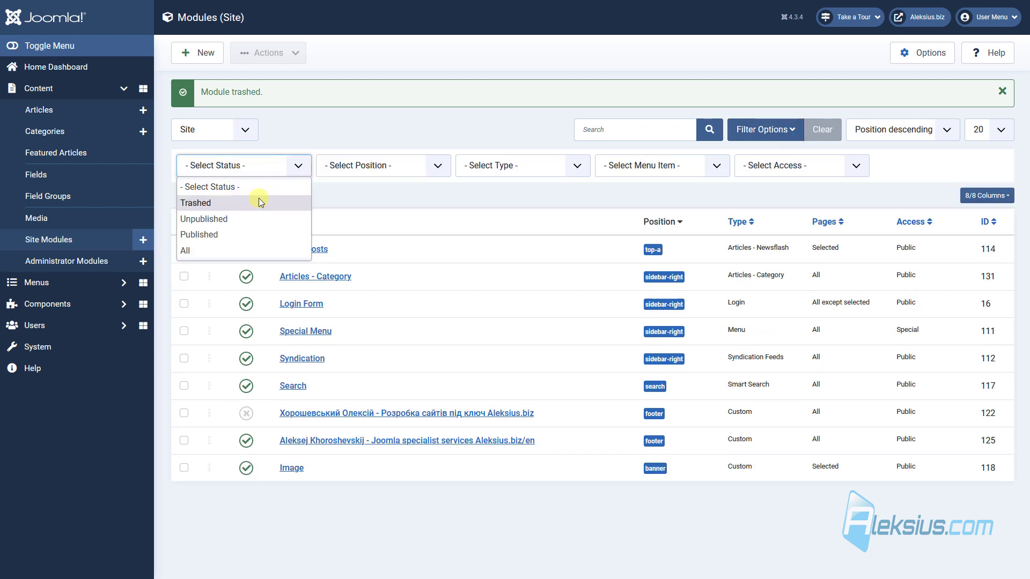
click(258, 201)
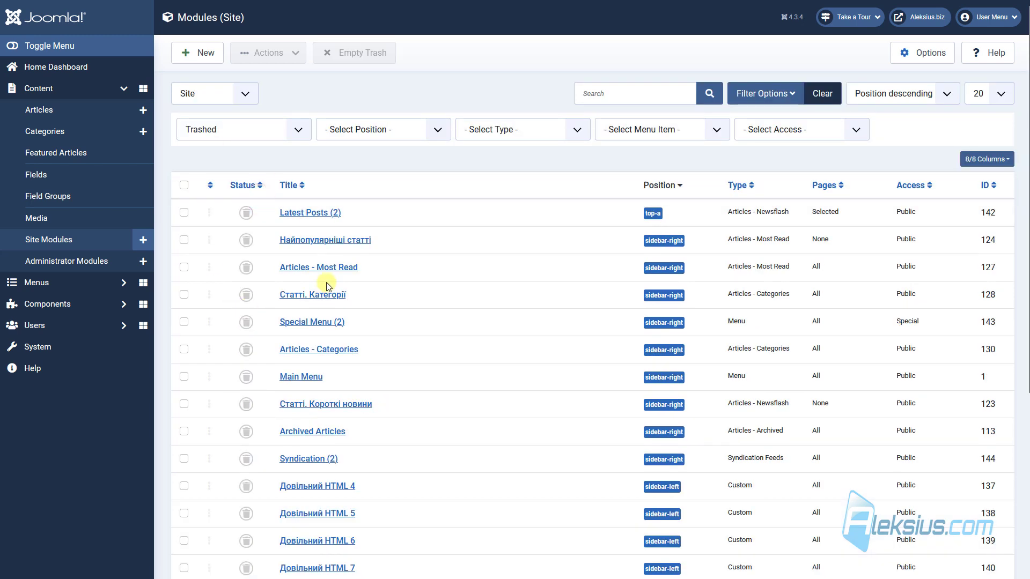
scroll(300, 290, down, 5)
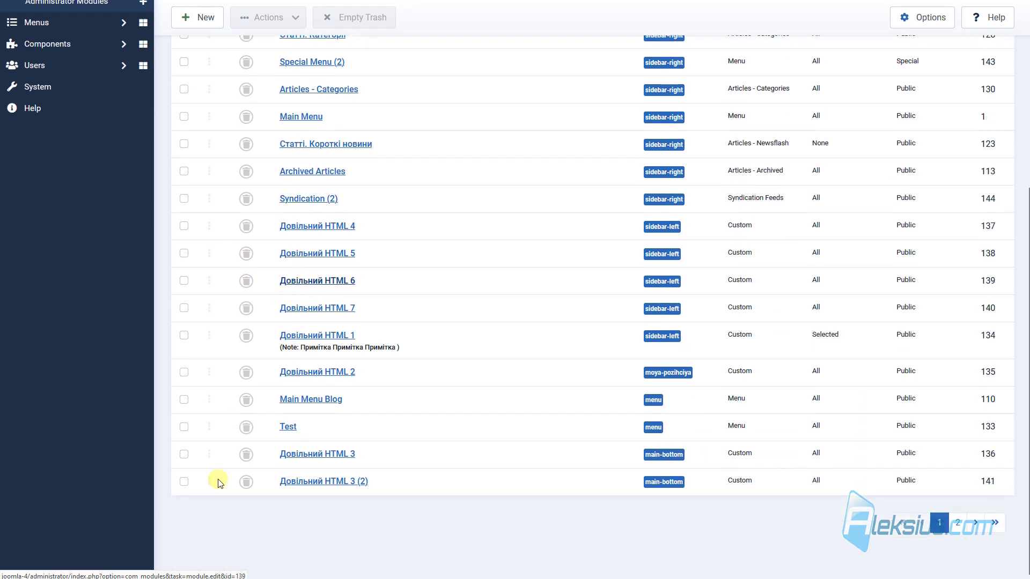
click(184, 427)
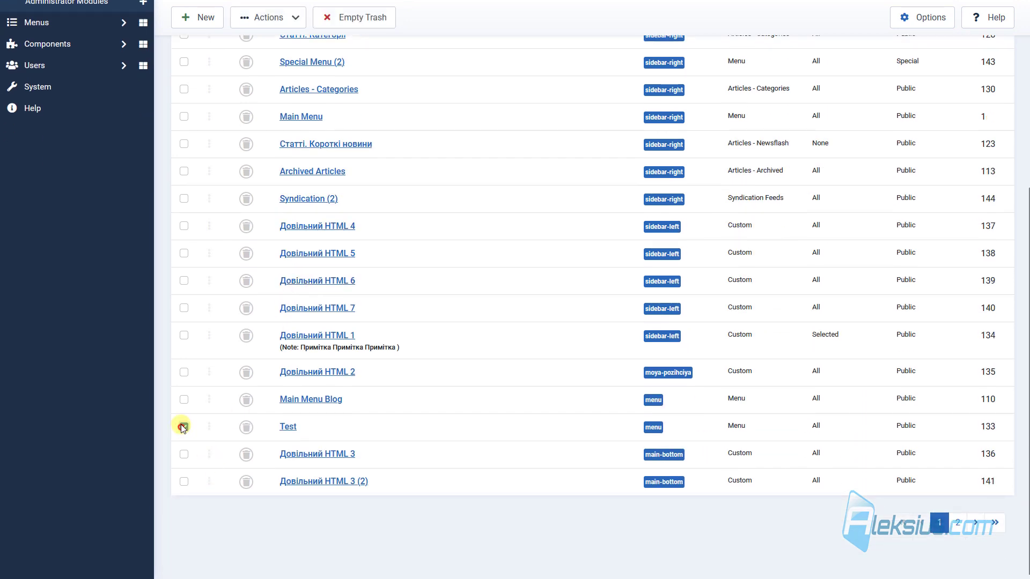
click(368, 17)
- Confirm with OK that the trashed Test module is deleted permanently
click(563, 313)
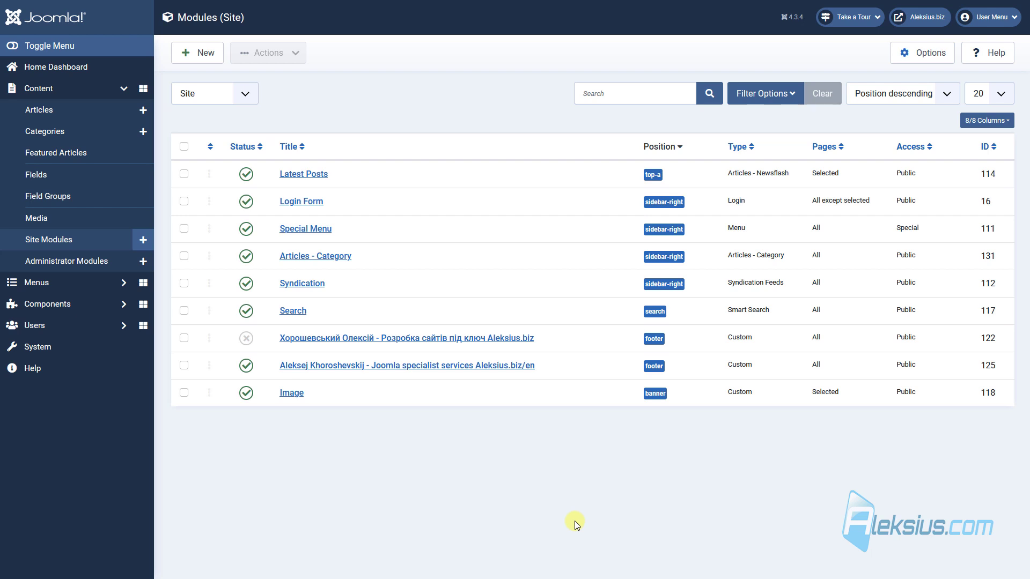
- Set Preview Module Positions to Enabled in the Site Template Styles options and save
click(55, 348)
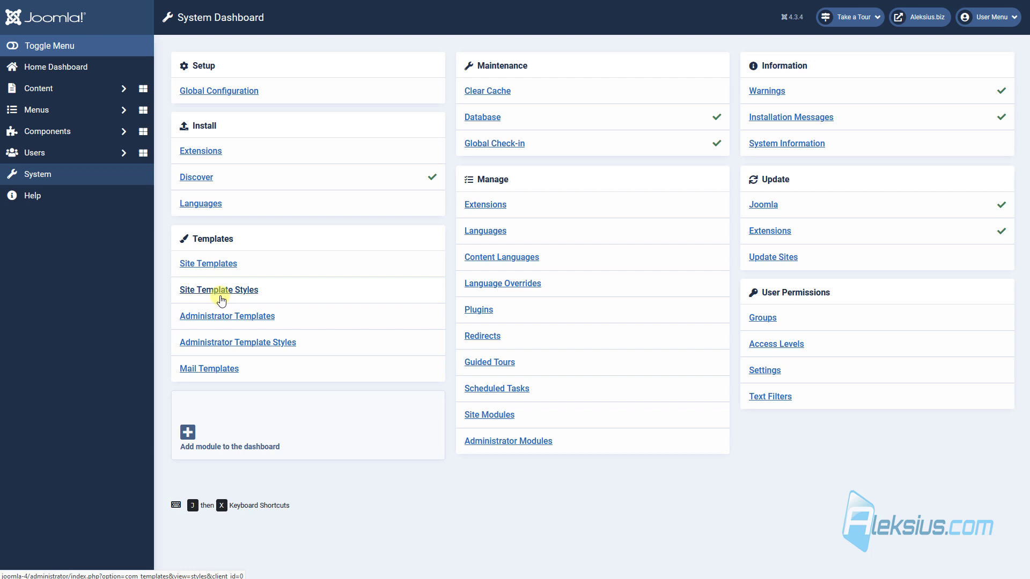
click(220, 294)
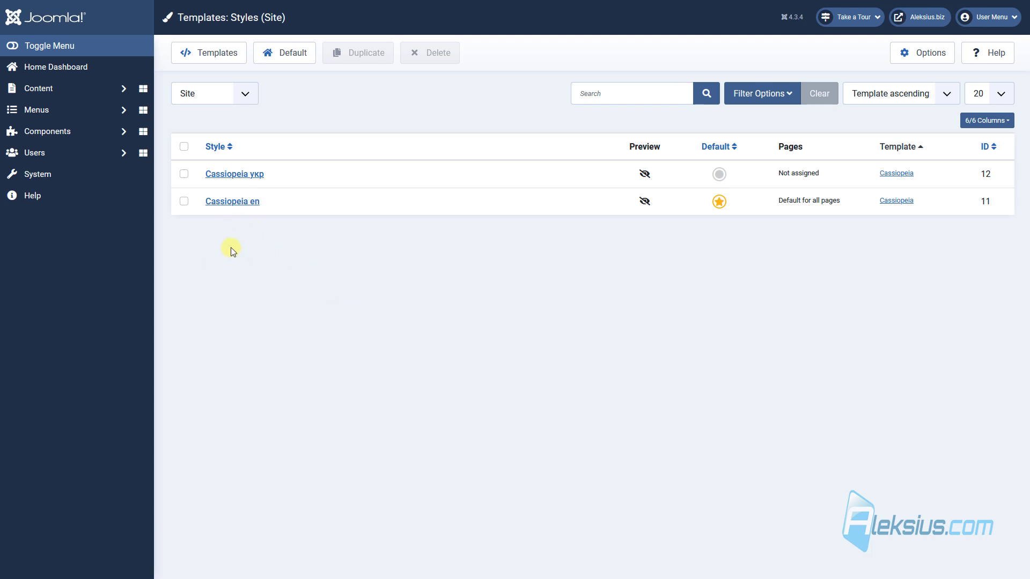
click(914, 61)
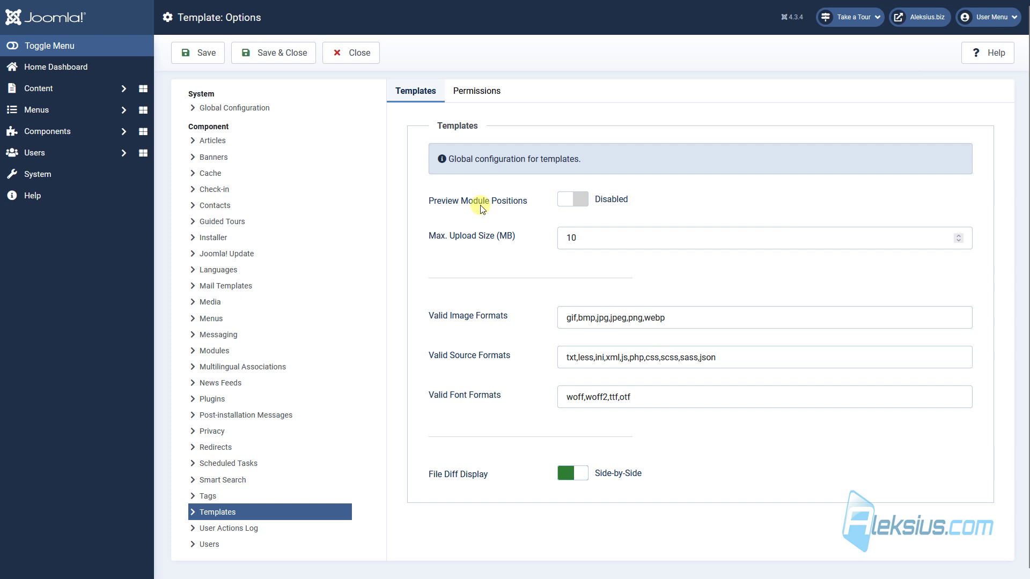
click(575, 201)
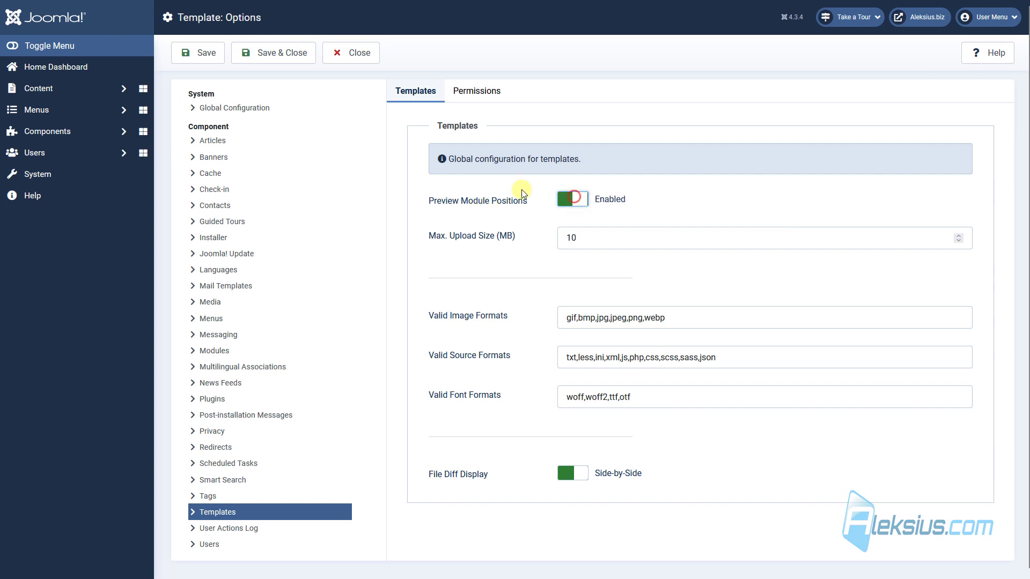
click(215, 57)
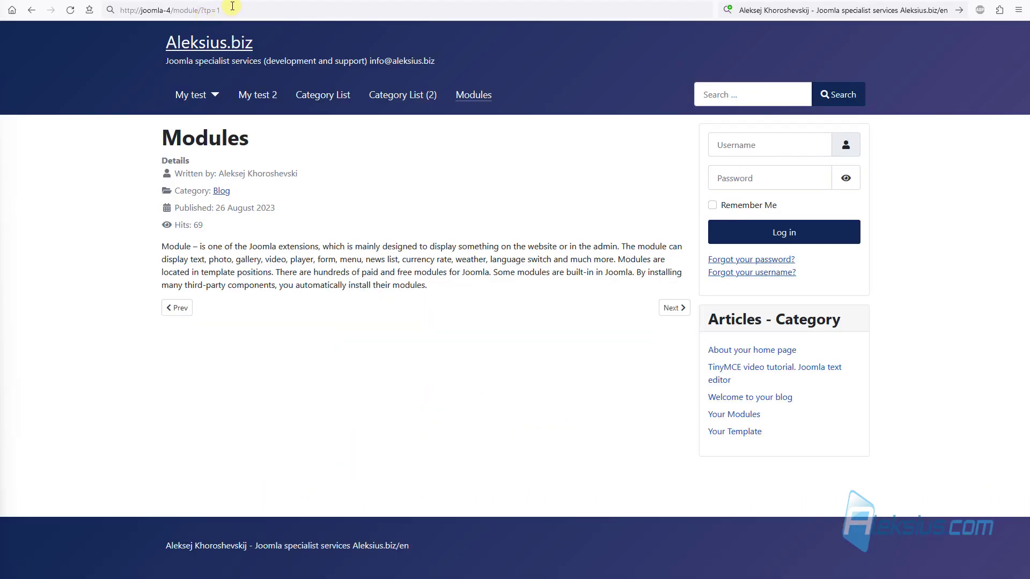
- Load the front-end Modules page with ?tp=1 and scroll through the position outlines
key(Return)
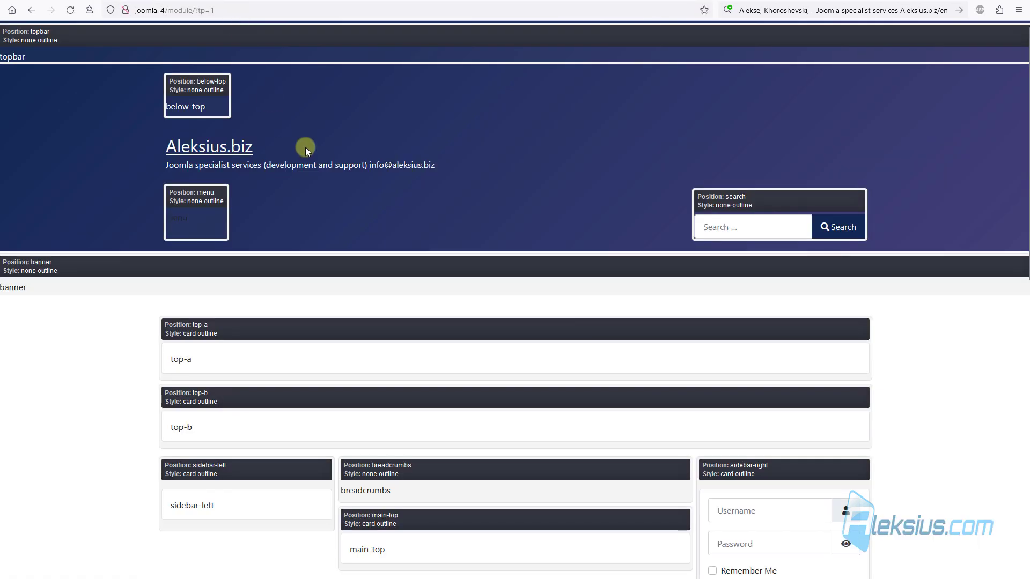
scroll(305, 151, down, 4)
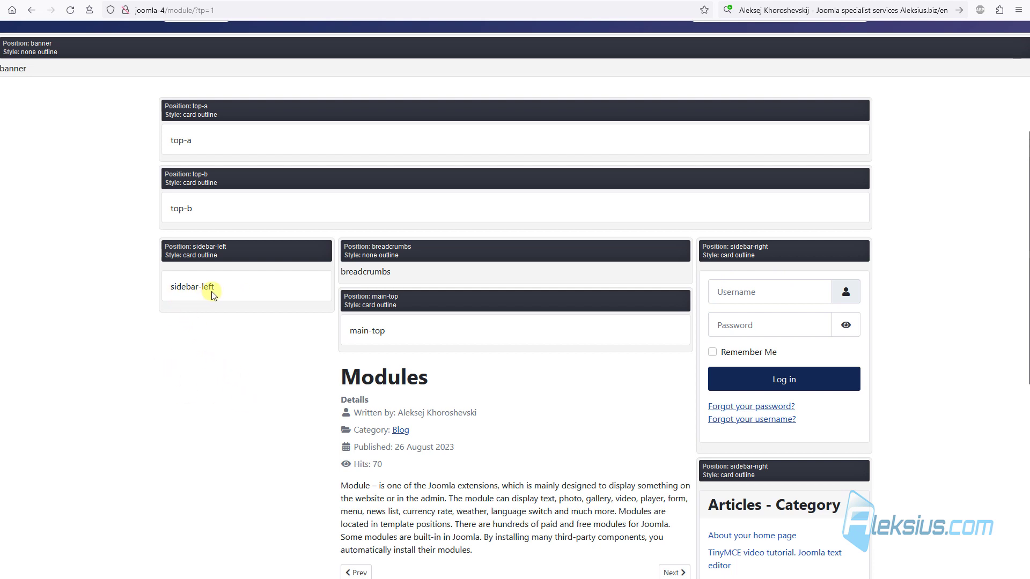
scroll(188, 301, down, 3)
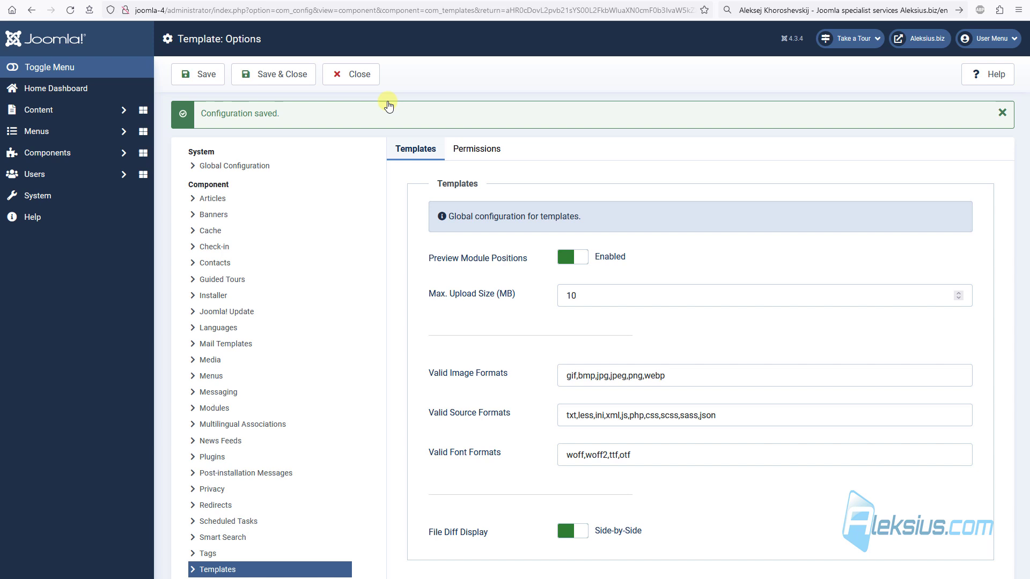
- Disable Preview Module Positions, save and close, then start a new site module
click(575, 261)
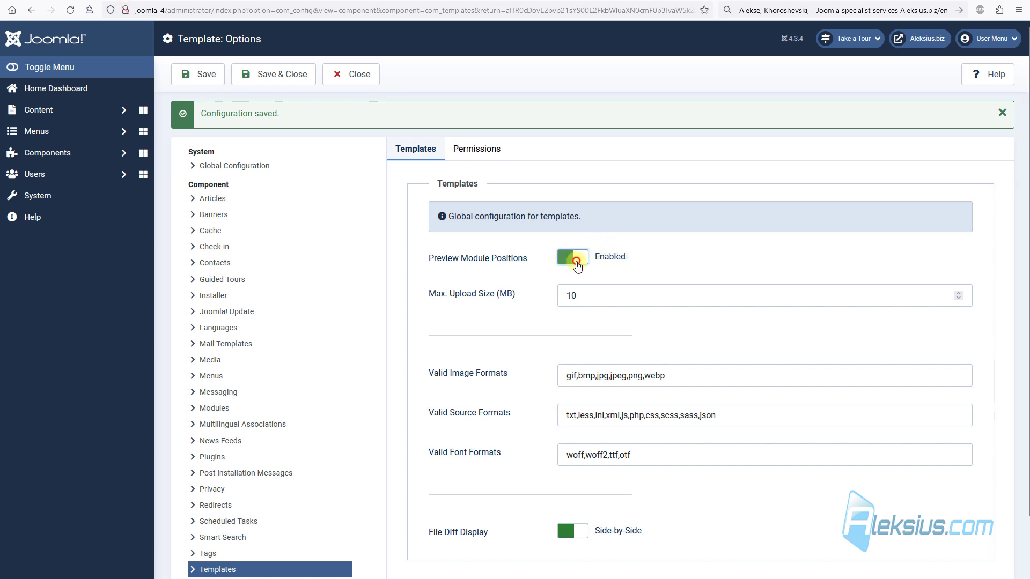
click(303, 72)
click(99, 195)
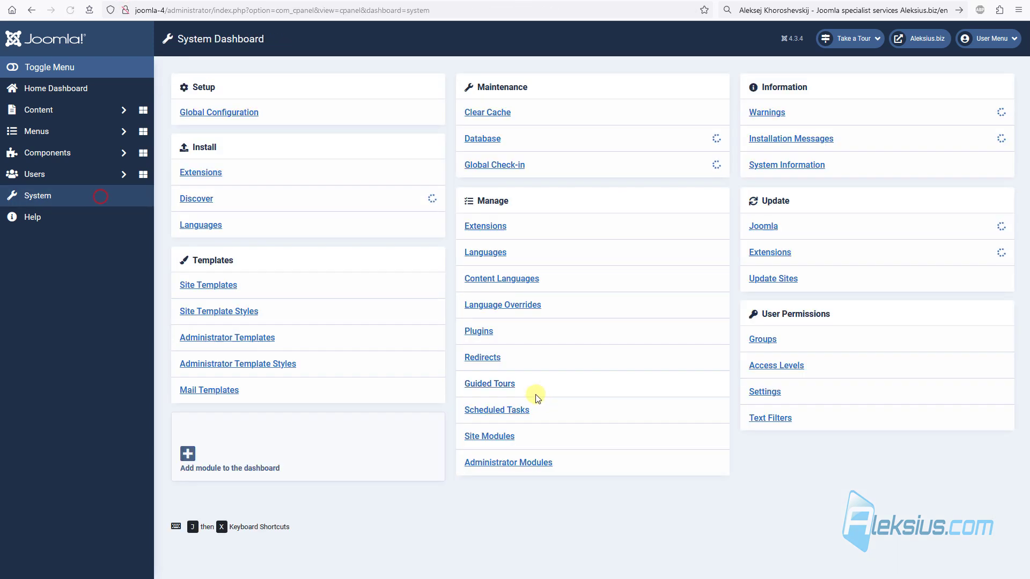
click(488, 436)
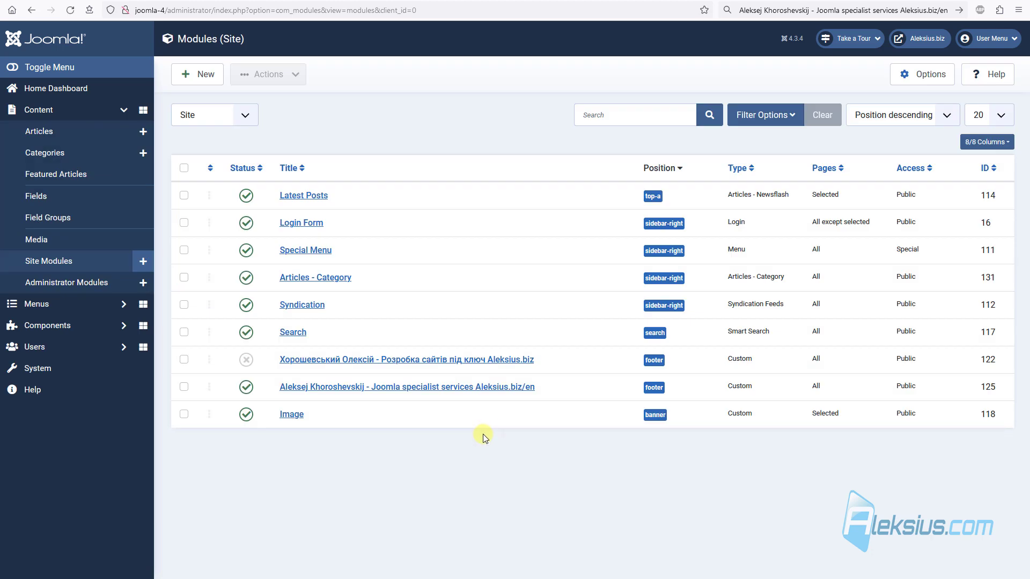
click(212, 85)
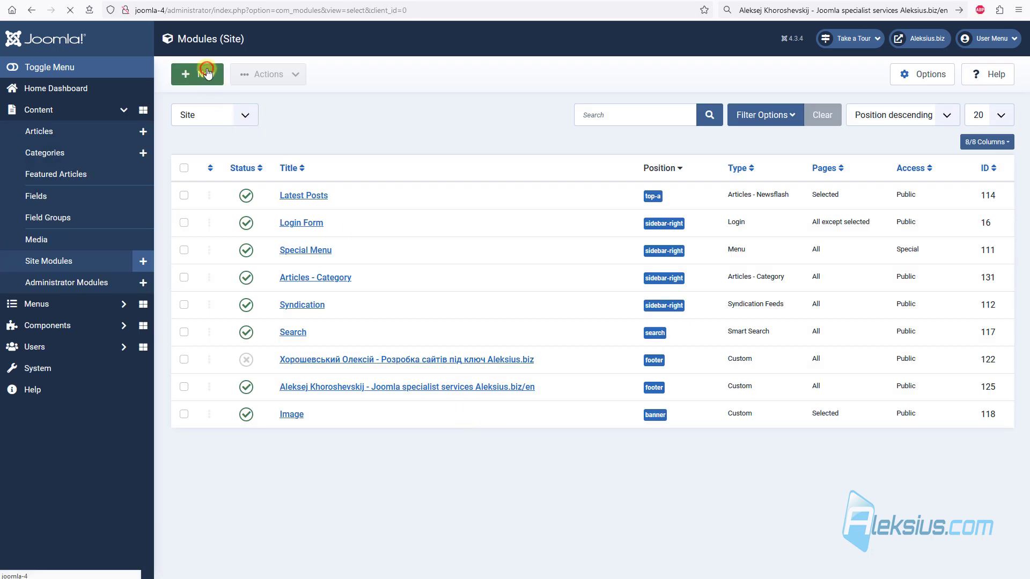
scroll(443, 122, down, 3)
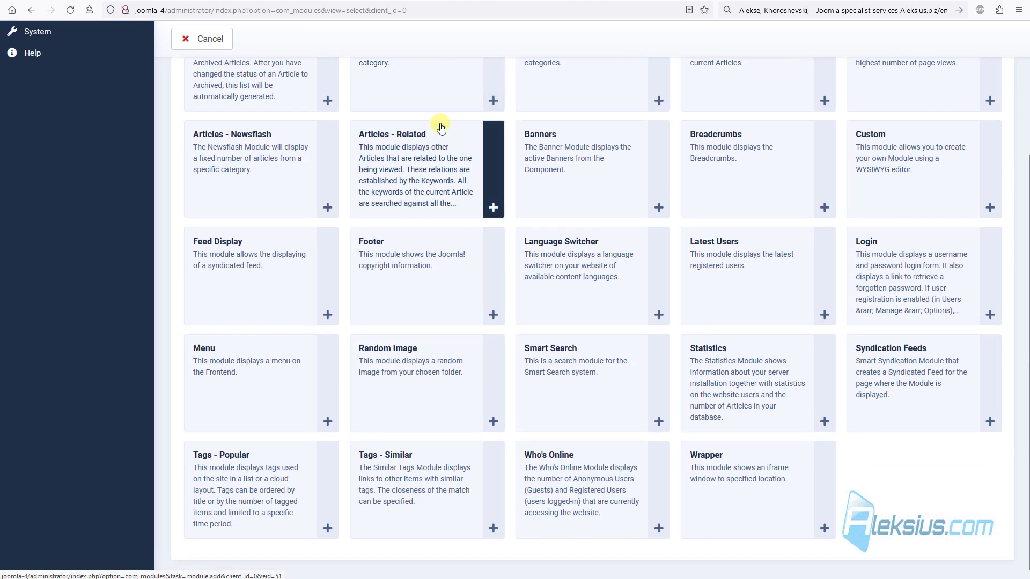
scroll(404, 220, up, 3)
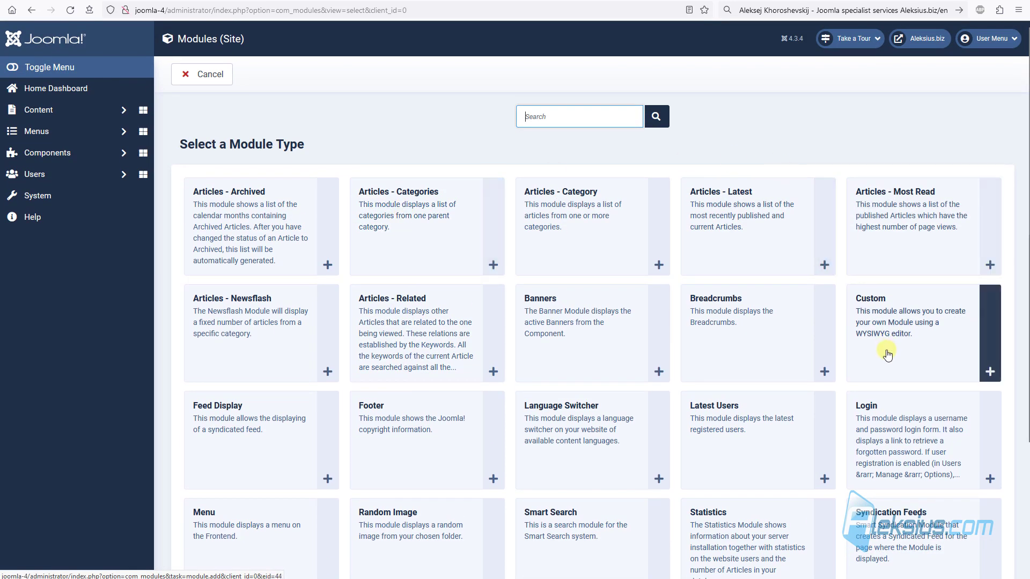
- Create a Custom module titled 'Custom 1' with the sample sentence ending in 111
click(885, 324)
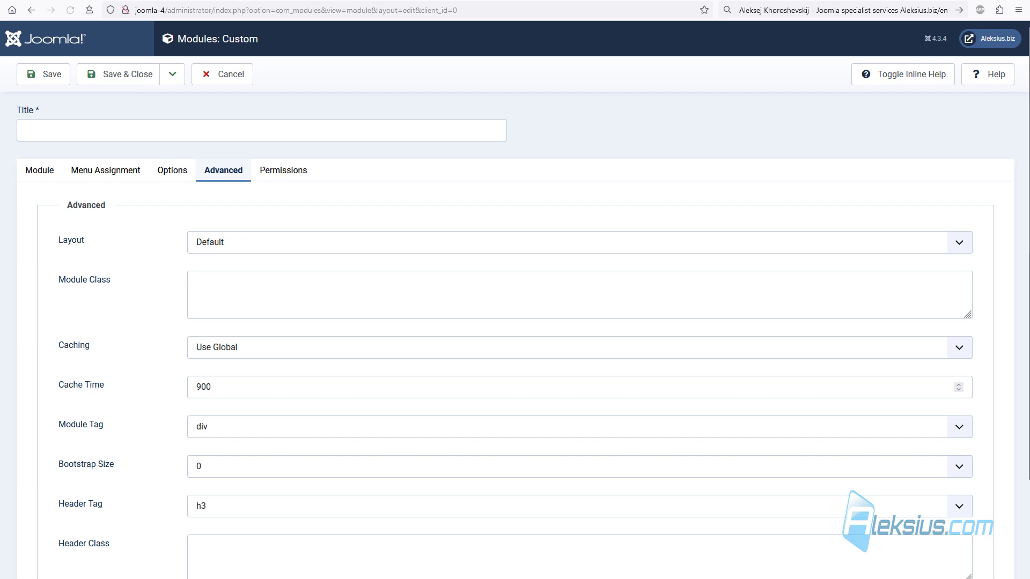
click(145, 120)
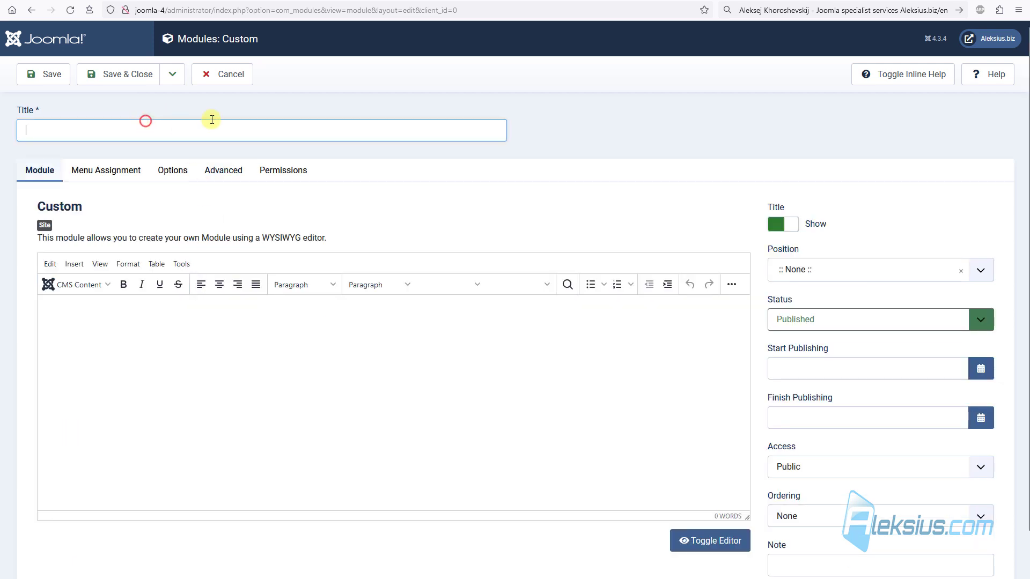
text(Custom)
triple_click(212, 125)
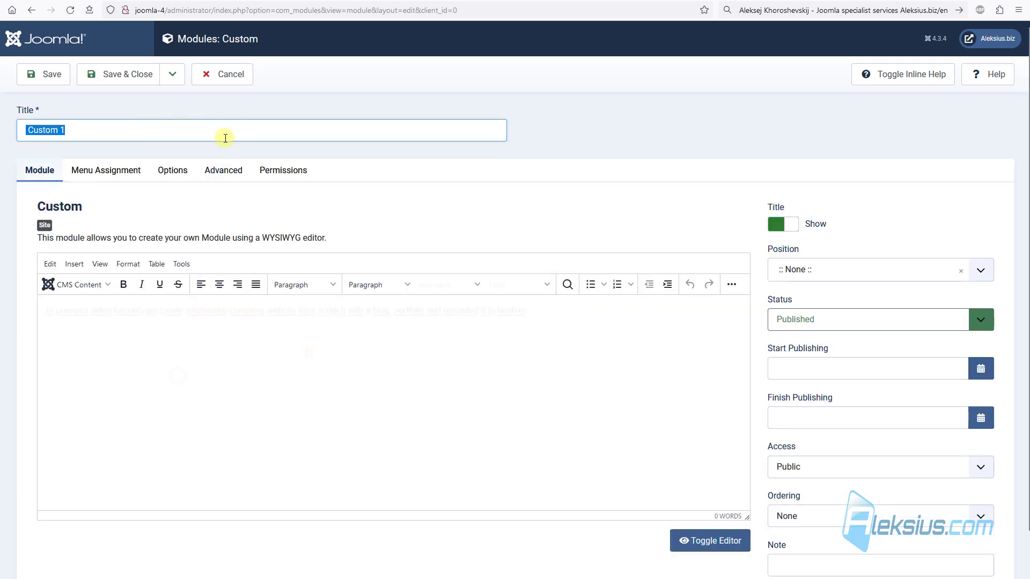
click(299, 345)
text(In previous video tutorials we create responsive company website from scratch with a blog, portfolio and uploaded it to hosting.)
text(111)
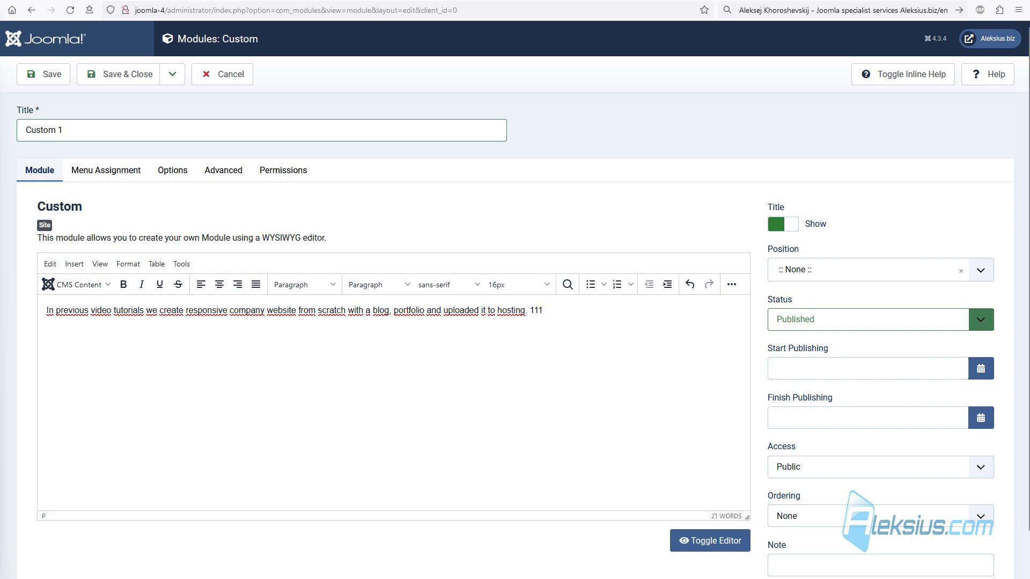
- Assign Custom 1 to the sidebar-left position, save, and return to the module list
click(799, 268)
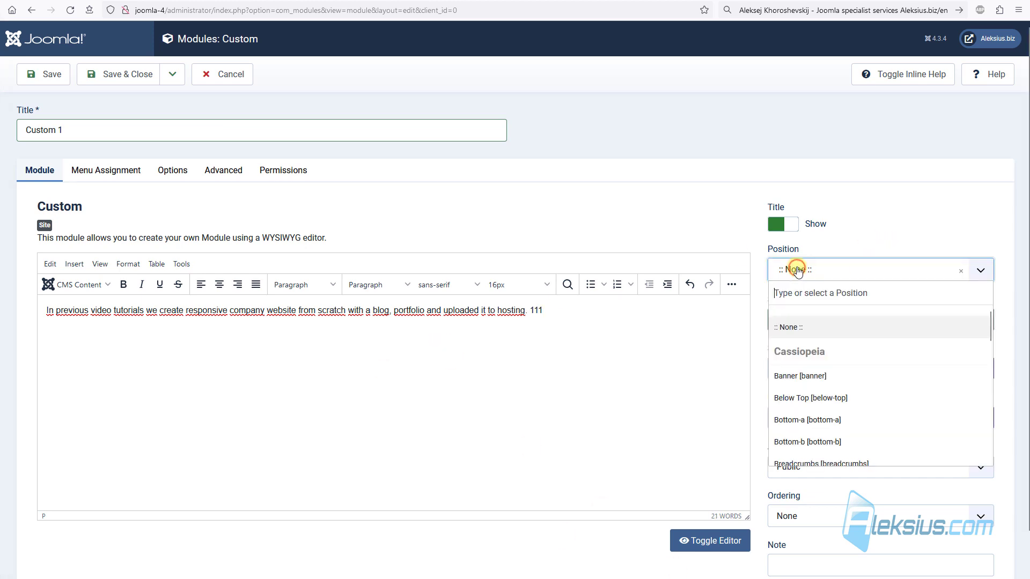
text(sidebar-left)
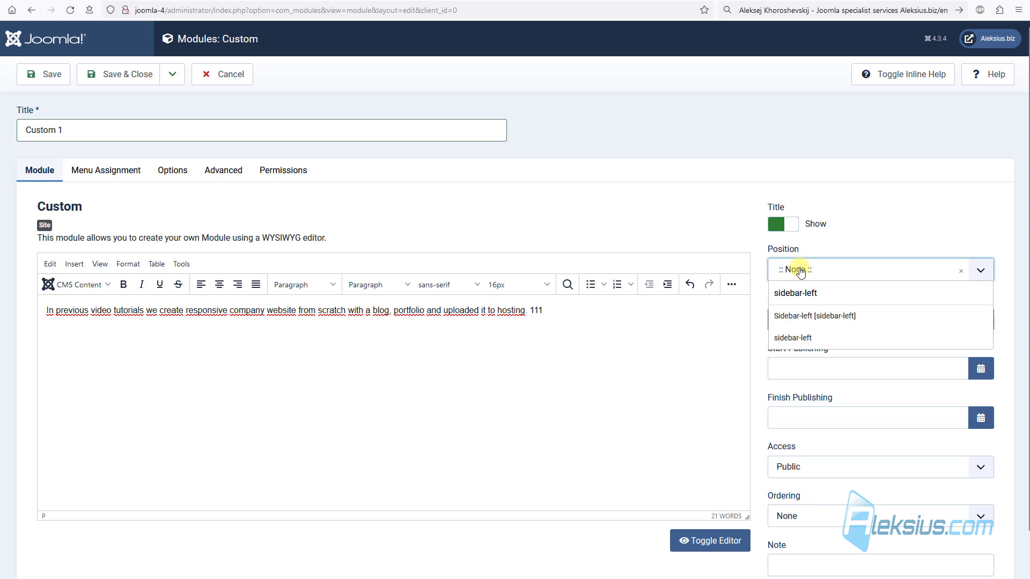
click(825, 316)
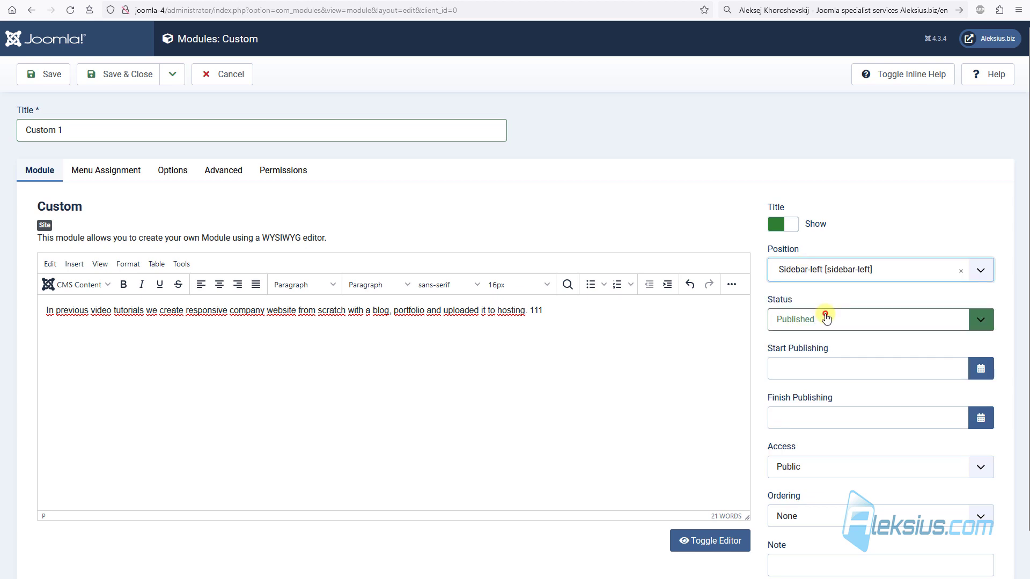
click(60, 78)
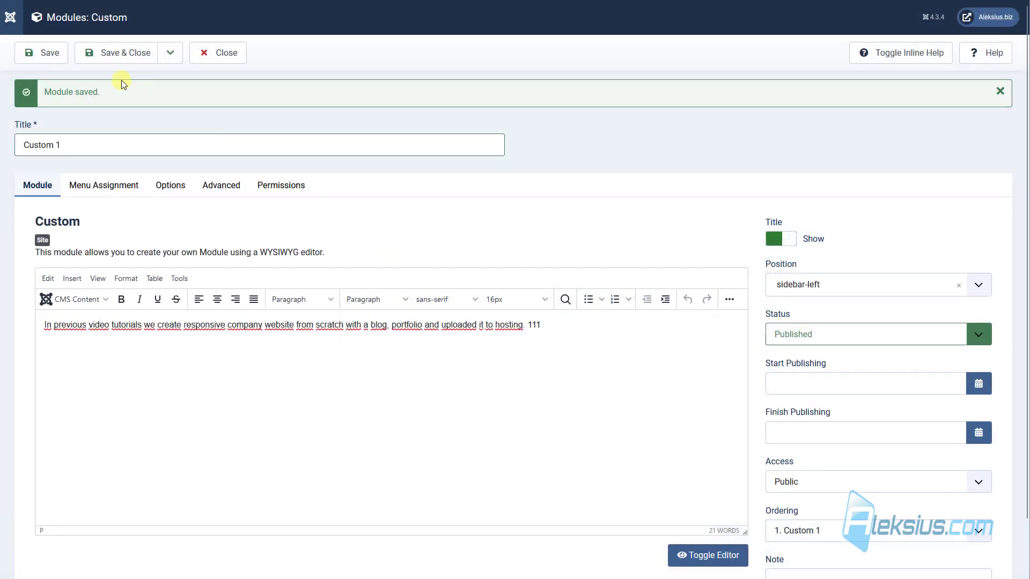
click(121, 52)
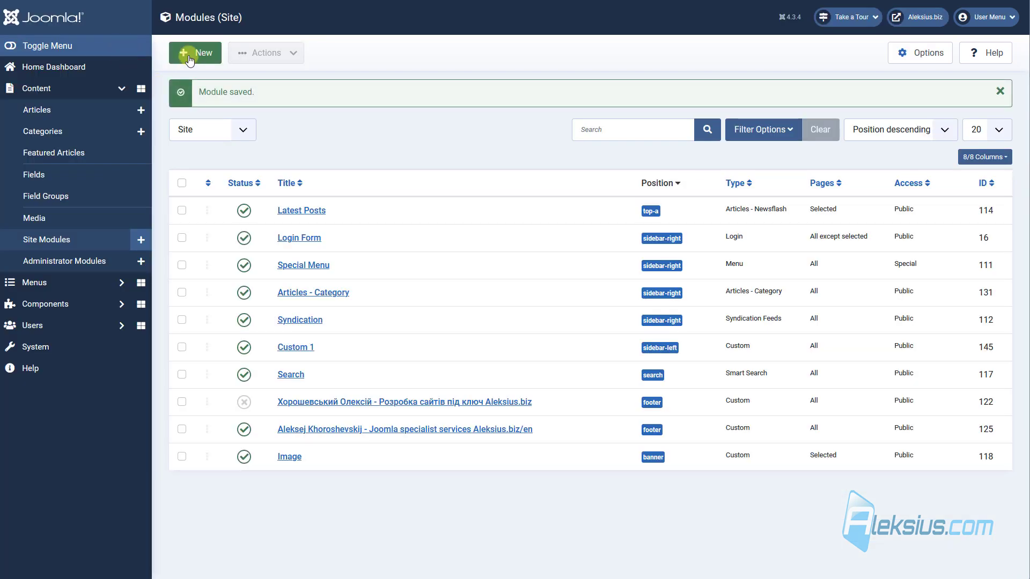
- Create a Custom module for Custom 2 in sidebar-left and save it
click(189, 56)
click(931, 324)
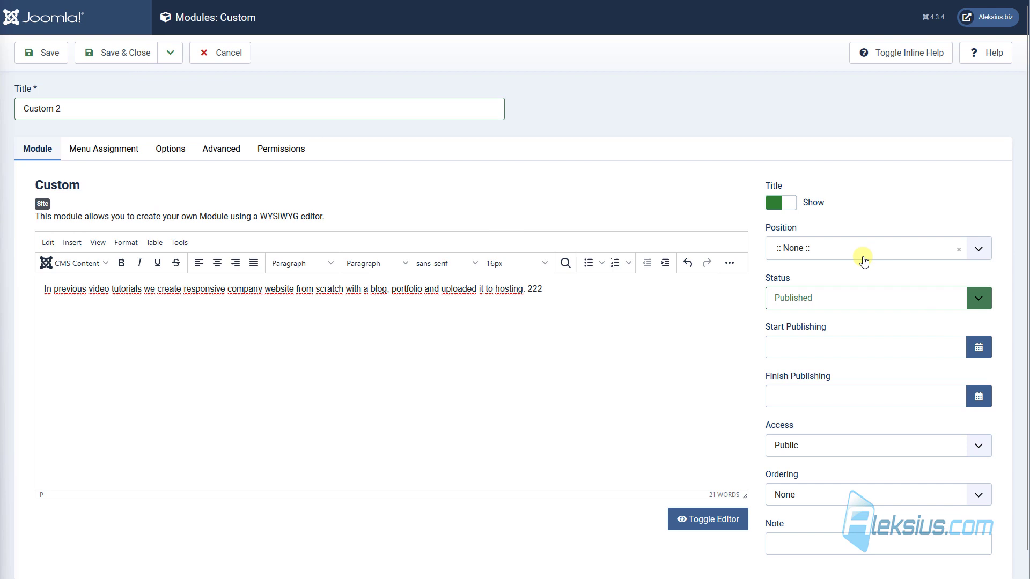
click(853, 245)
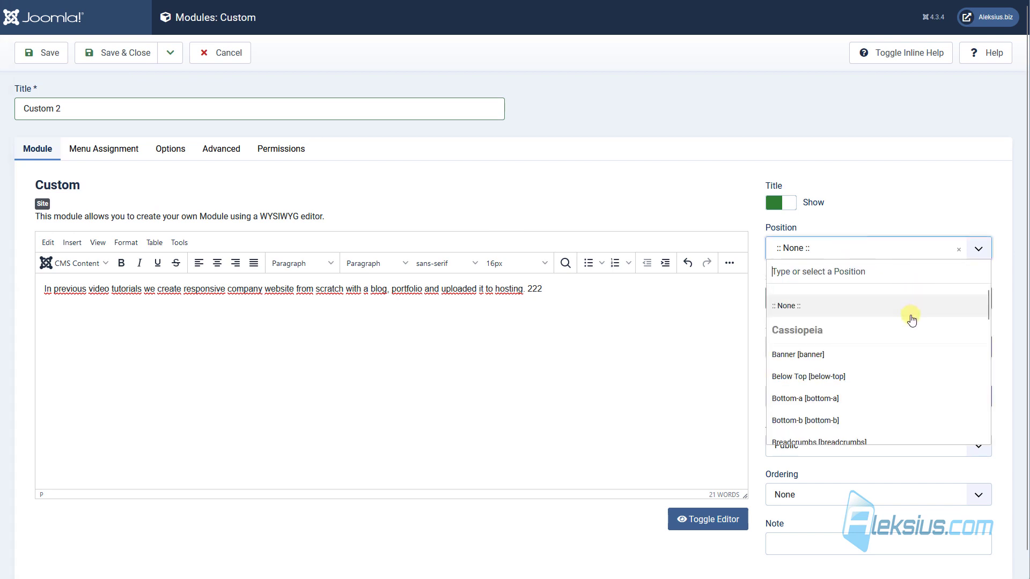
scroll(912, 320, down, 7)
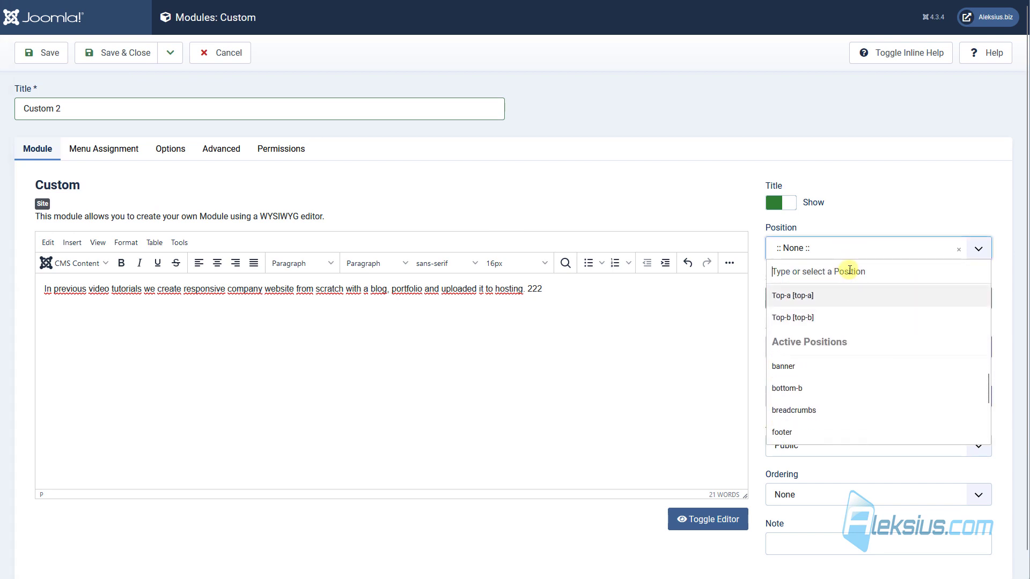
text(sidebar-left)
click(853, 305)
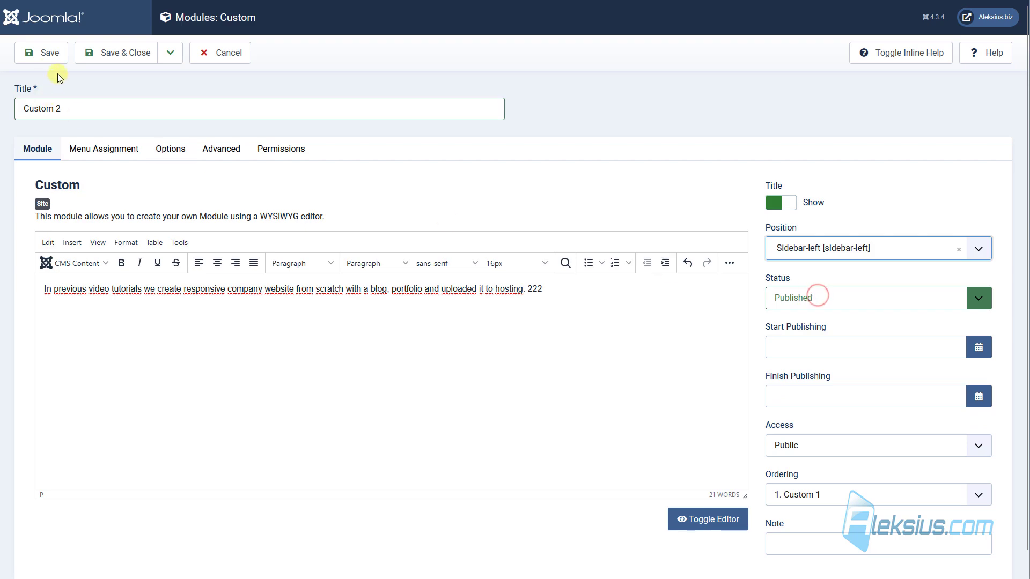
click(50, 52)
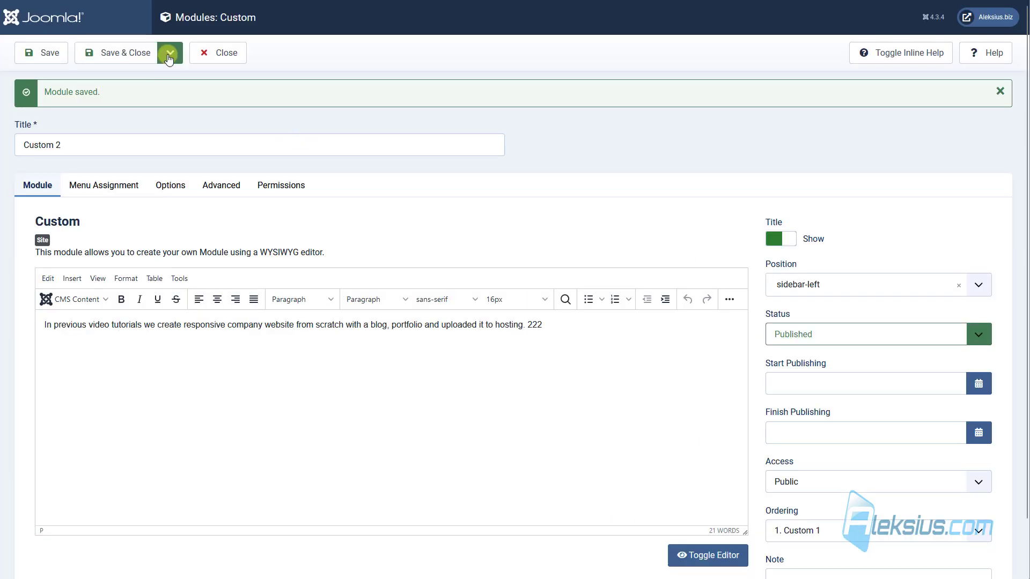
- Save & New, then title the new module 'Custom 3' with the sample text ending 333
click(170, 53)
click(129, 78)
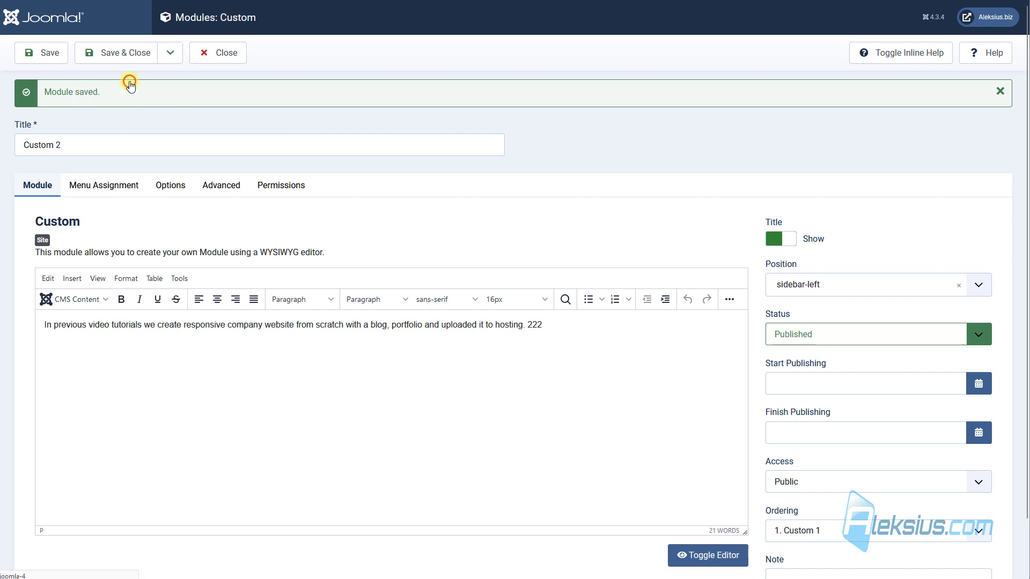
click(68, 141)
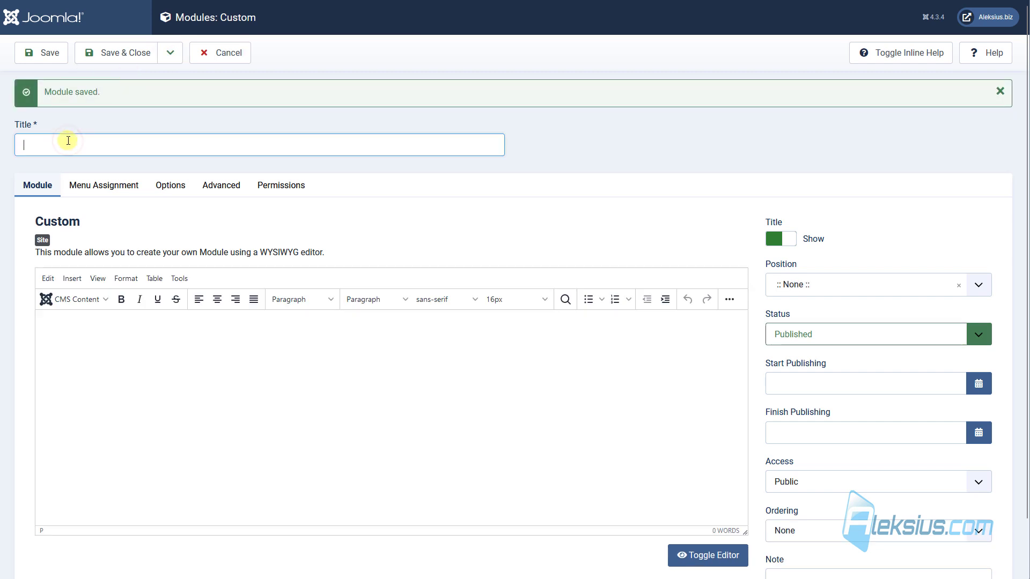
text(Custom )
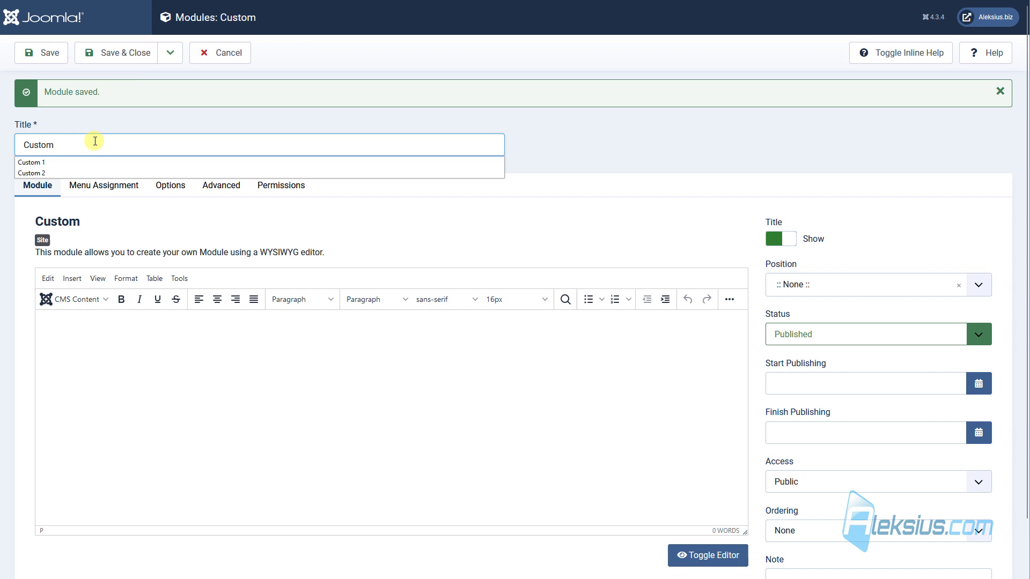
text(3)
click(122, 335)
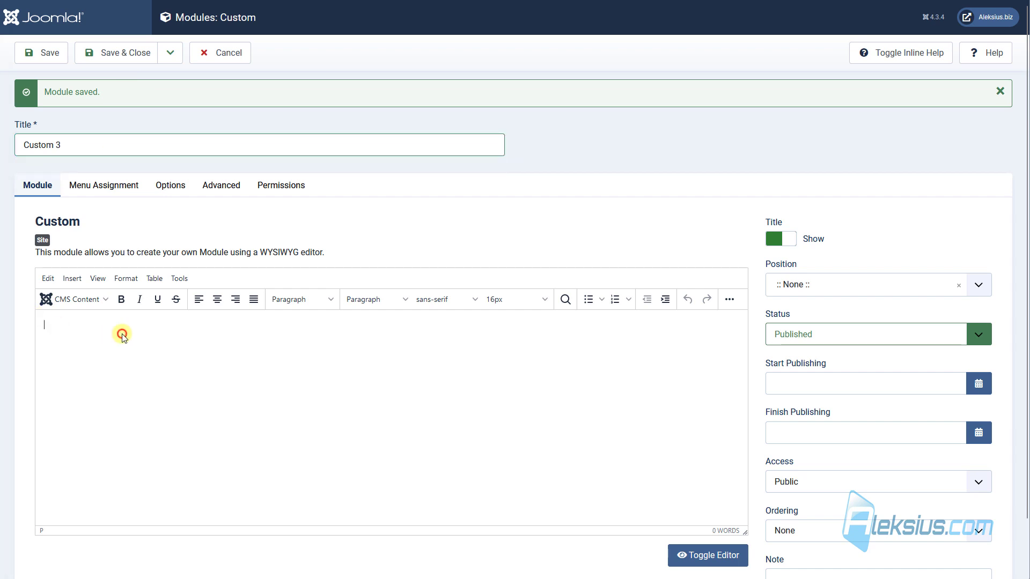
text(In previous video tutorials we create responsive company website from scratch with a blog, portfolio and uploaded it to hosting.)
text(3)
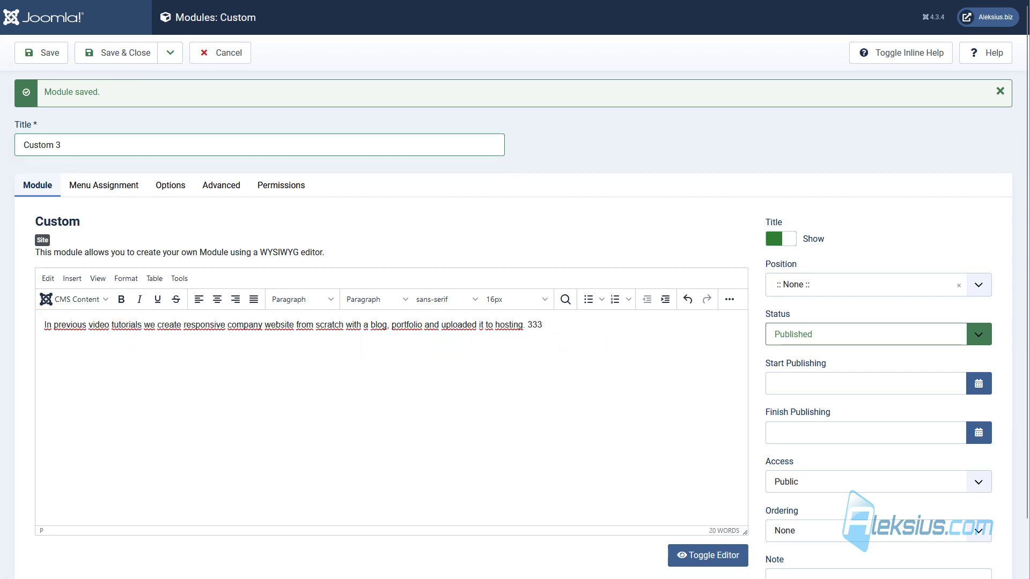
- Save Custom 3 without choosing a position
click(796, 276)
text(sidebar-left)
click(74, 66)
click(60, 56)
click(170, 52)
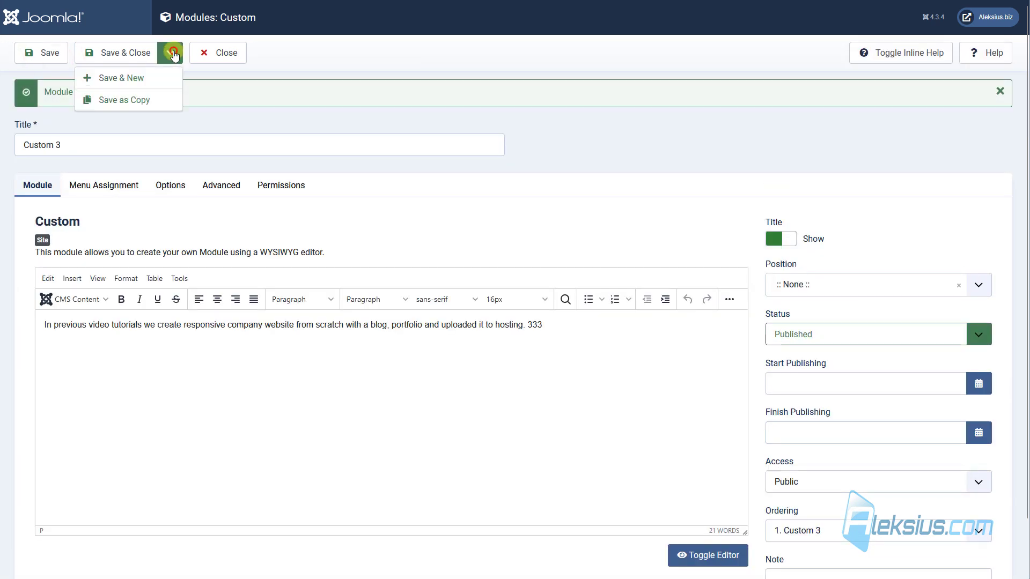
- Save Custom 3 as a published copy titled 'Custom 4' with text ending 4444, then reload the site
click(148, 106)
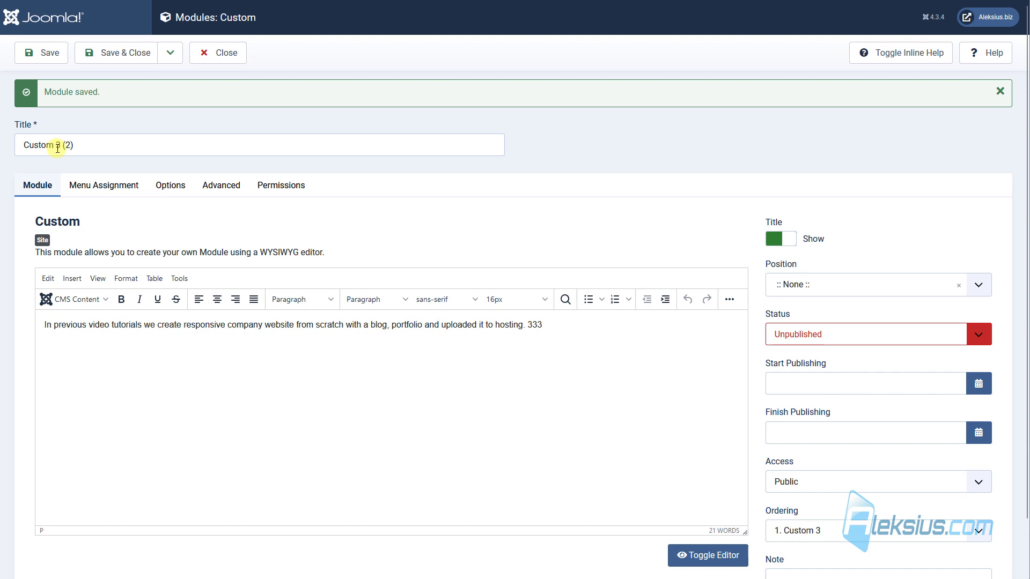
drag(57, 145, 130, 144)
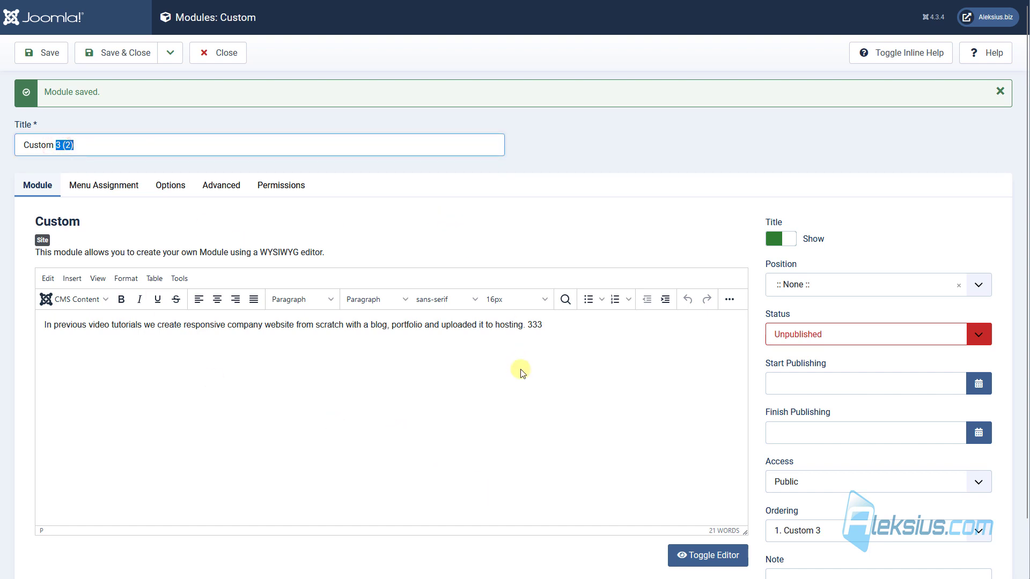
text(4)
double_click(558, 325)
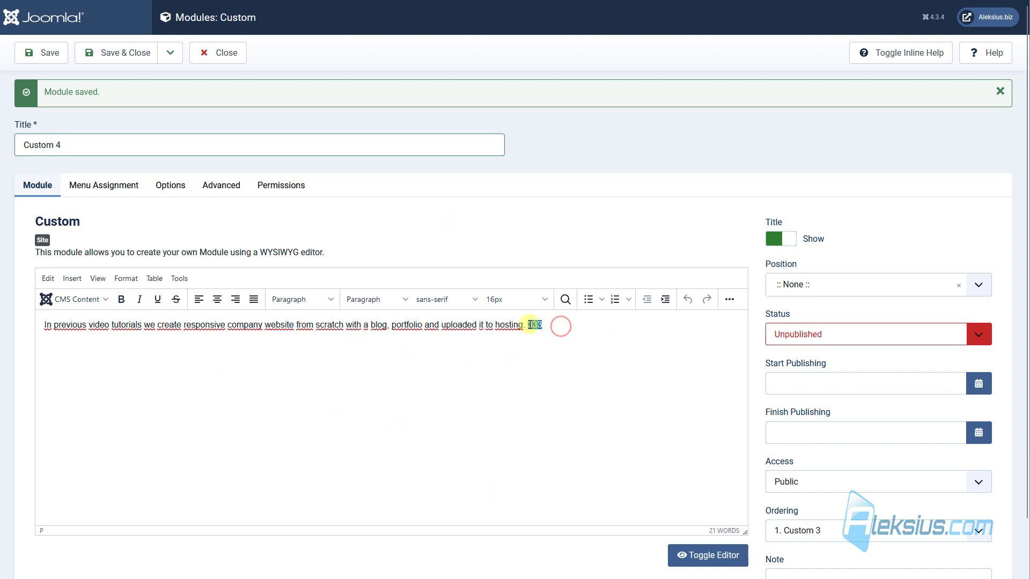
text(4444)
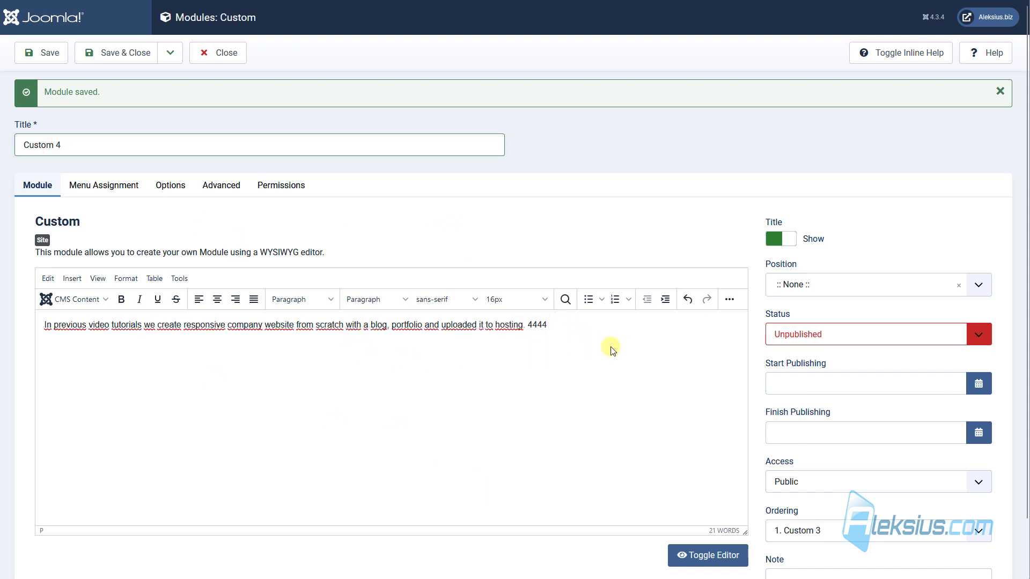
click(821, 338)
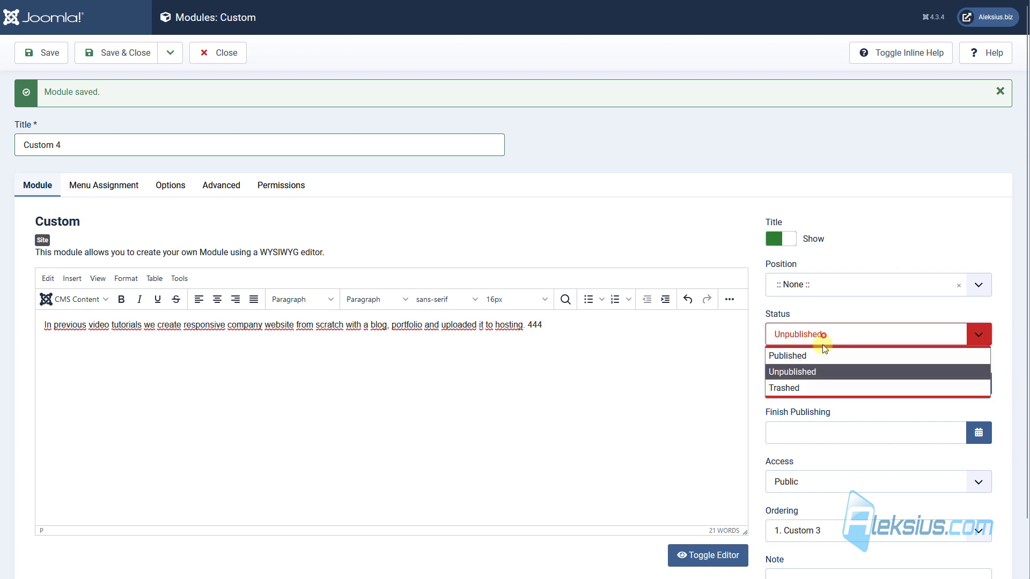
click(821, 354)
click(47, 52)
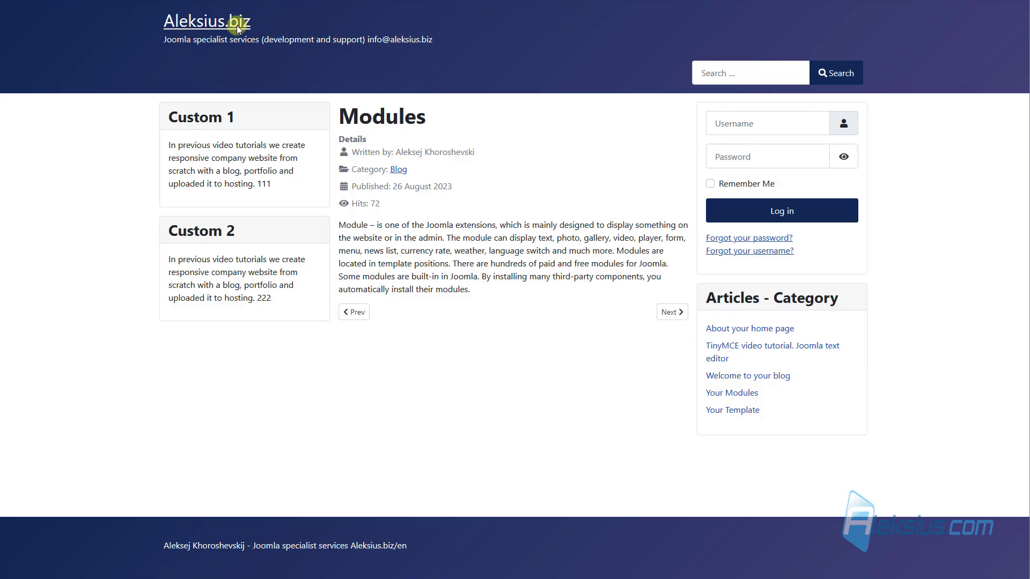
key(F5)
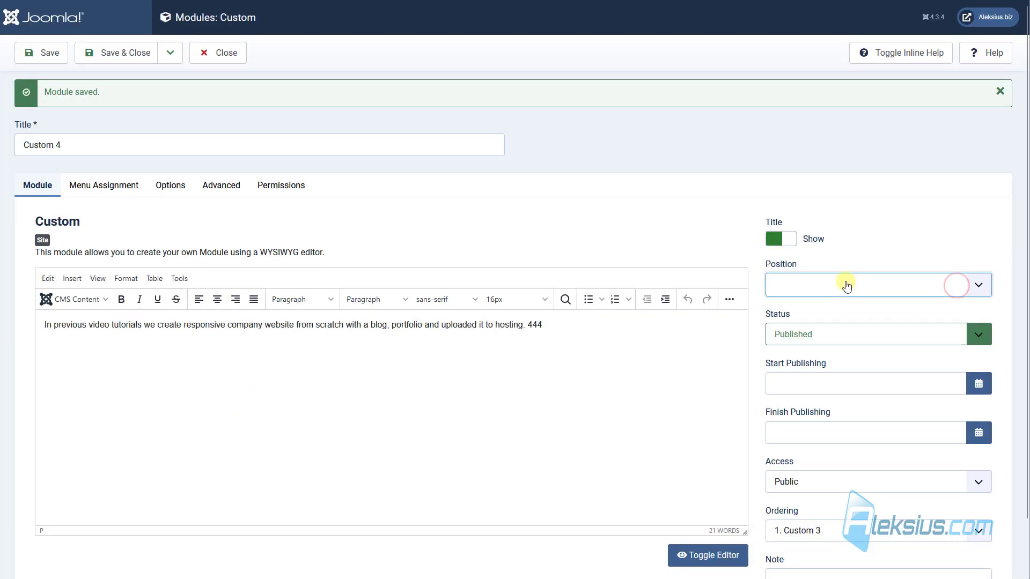
- Assign Custom 4 to the sidebar-left position and save and close it
click(848, 282)
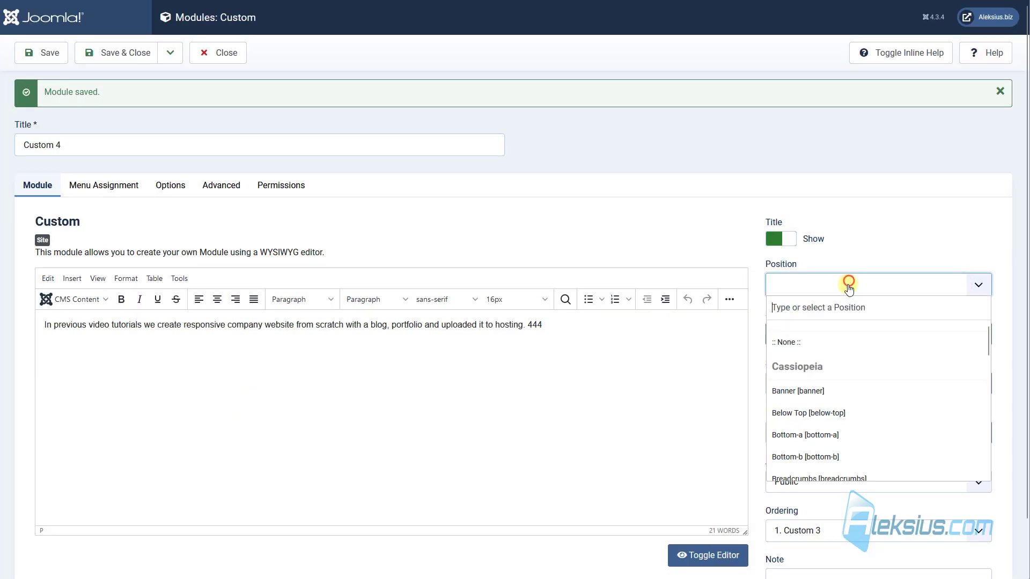
text(sidebar-left)
click(853, 351)
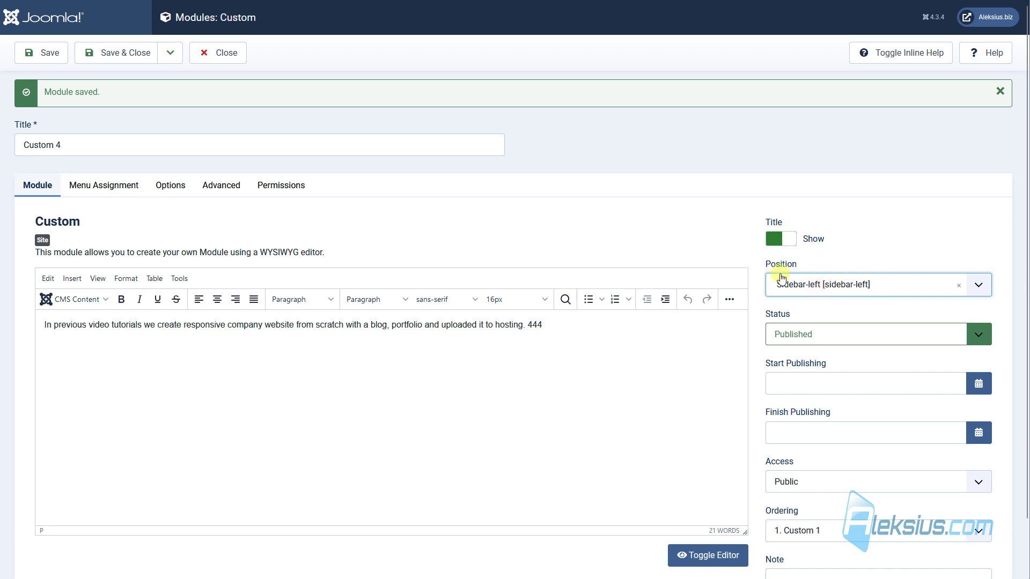
click(138, 54)
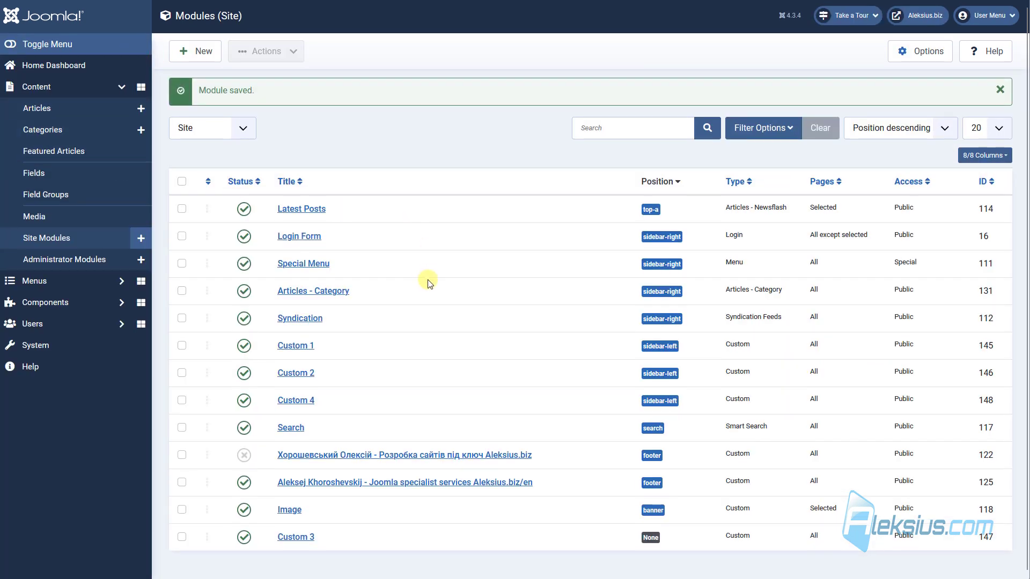
- Move Custom 3 to sidebar-left, save it, and reload the front-end Modules page
click(284, 531)
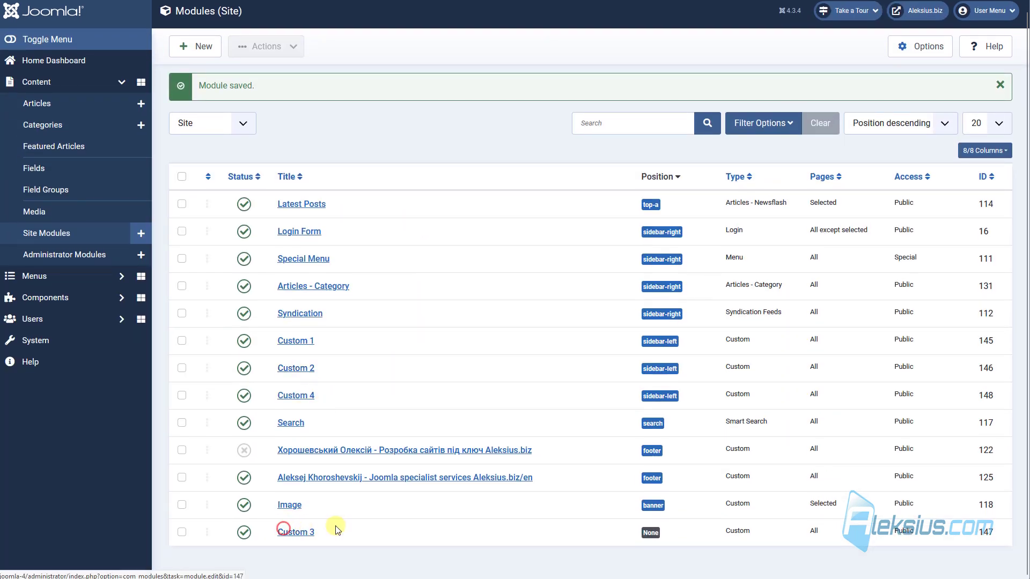
click(831, 249)
text(sidebar-left)
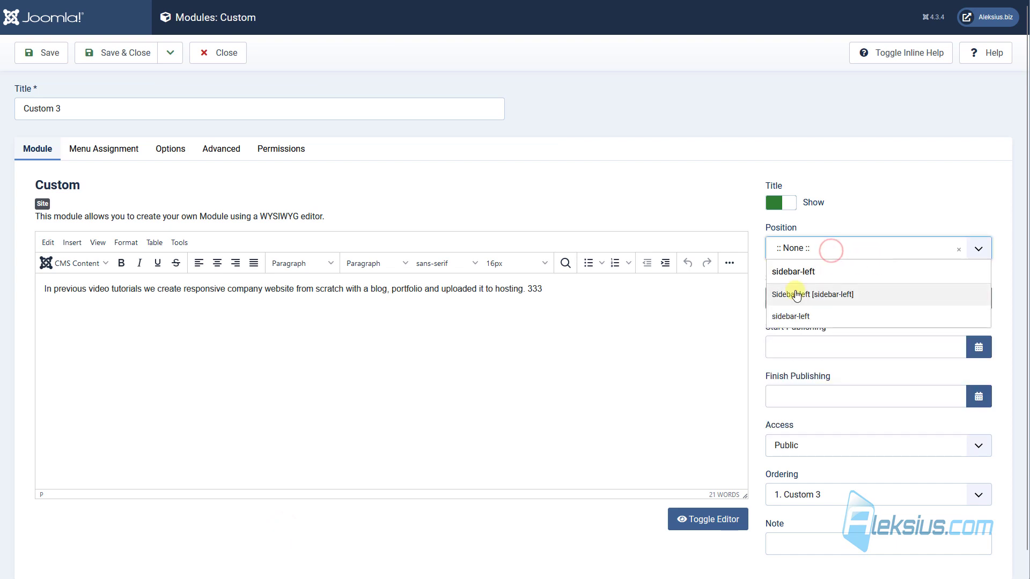
click(796, 292)
click(41, 53)
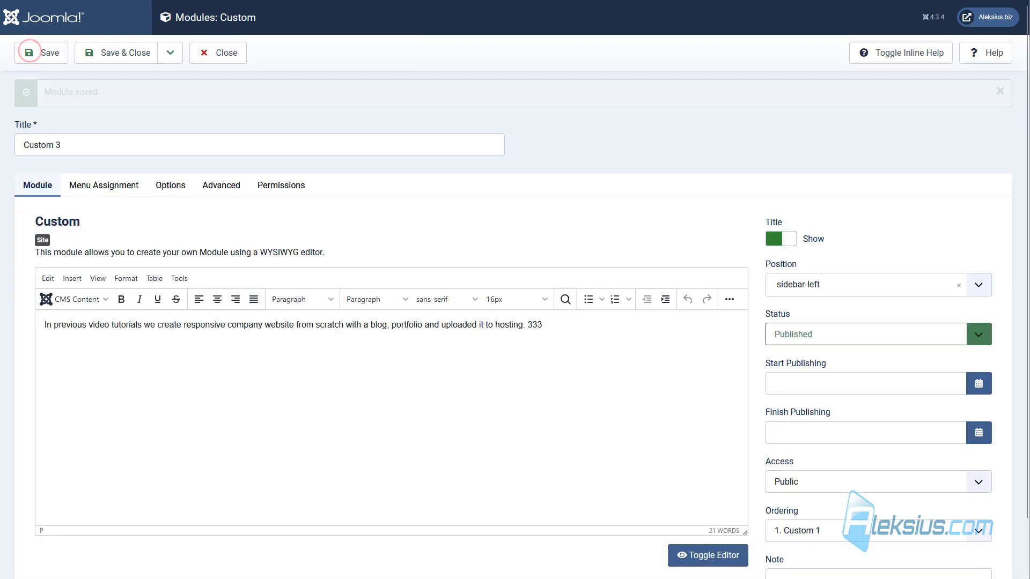
key(ctrl+Tab)
key(F5)
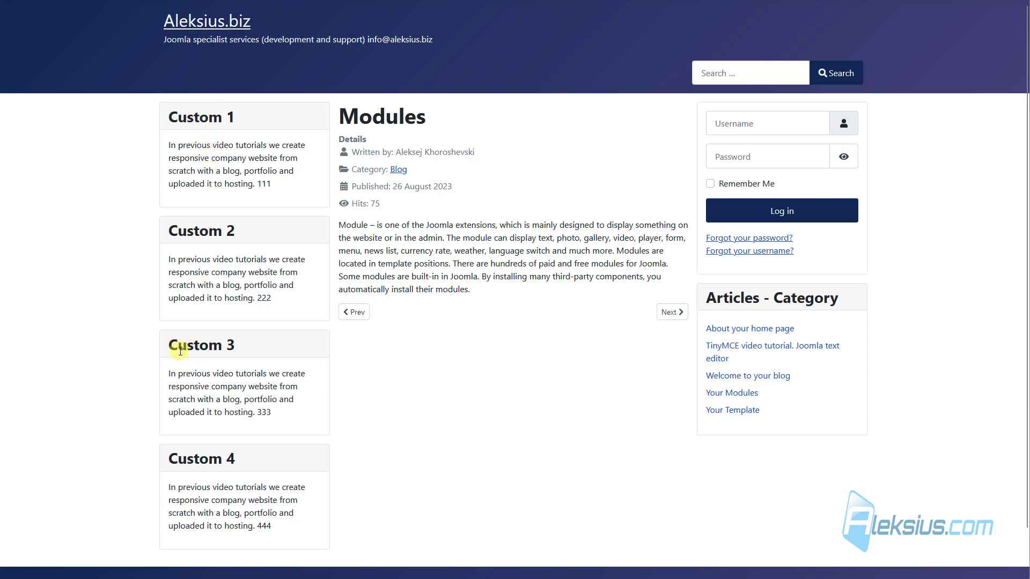
key(F5)
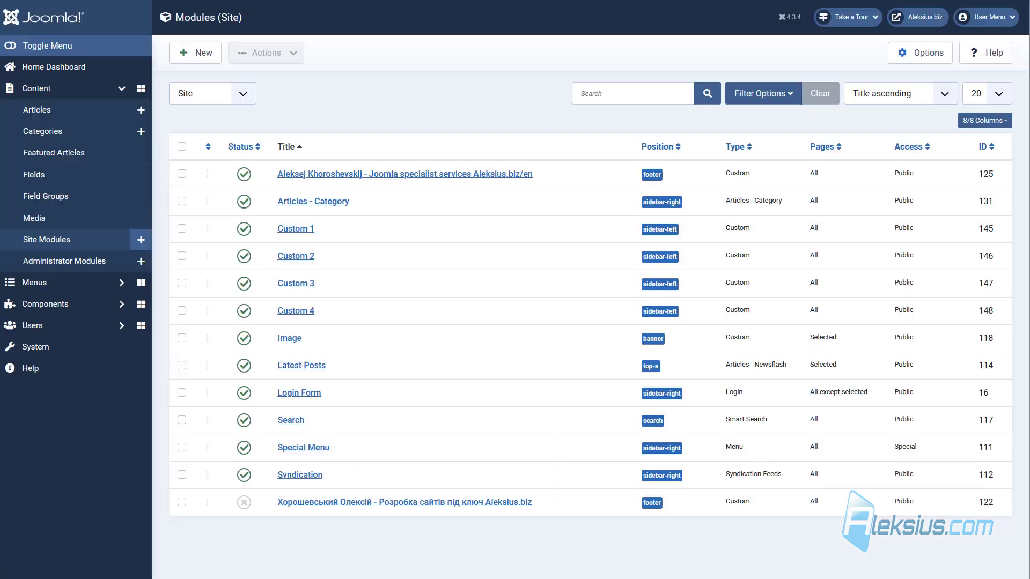
- Filter the site modules to the sidebar-left position and sort by Ordering
click(771, 89)
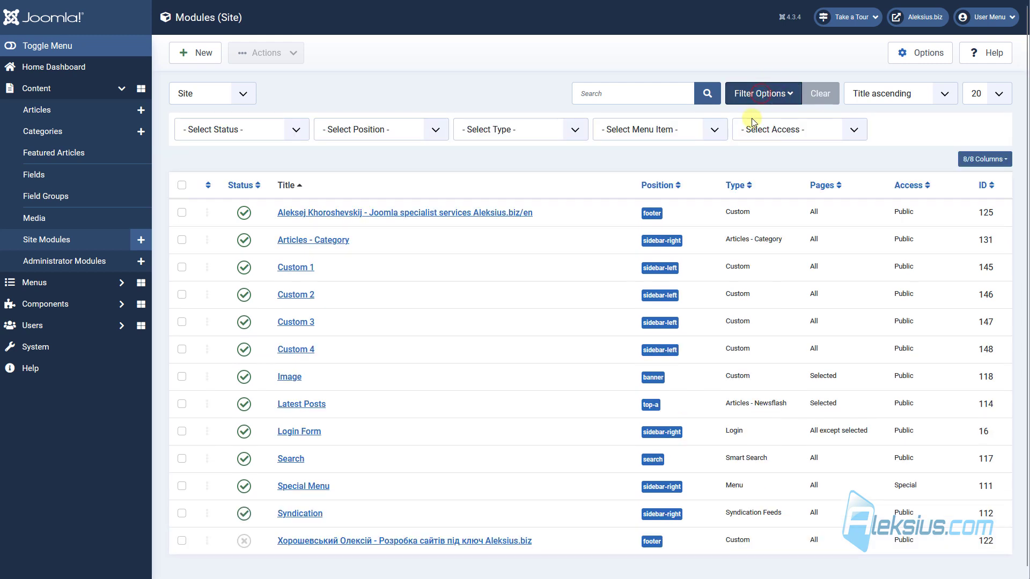
click(370, 127)
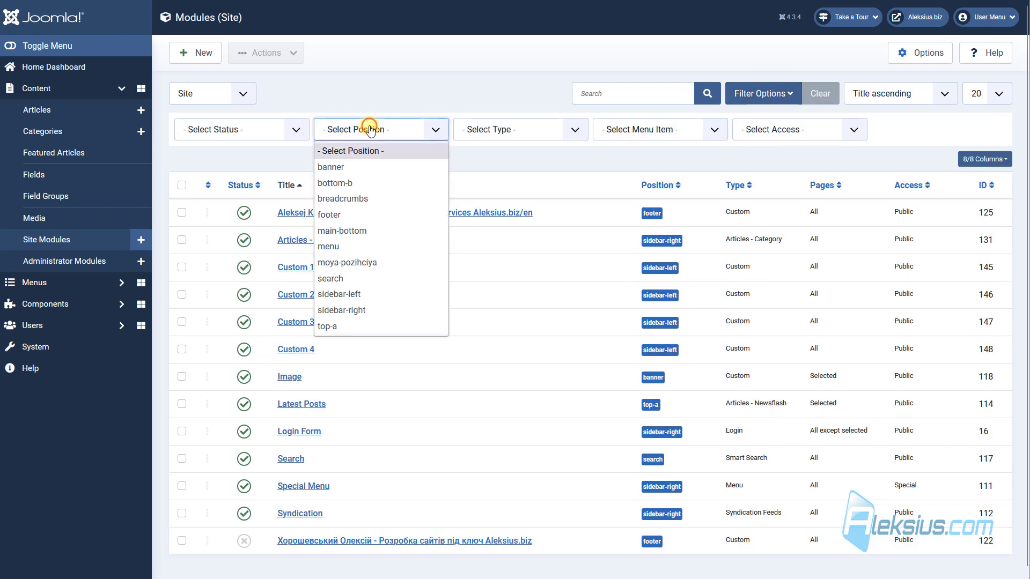
click(410, 295)
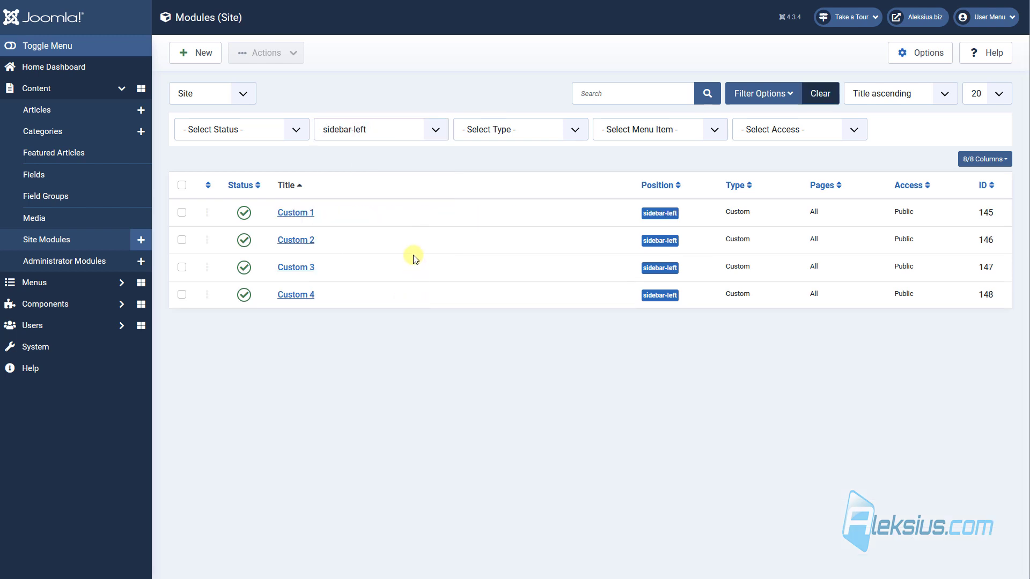
click(209, 186)
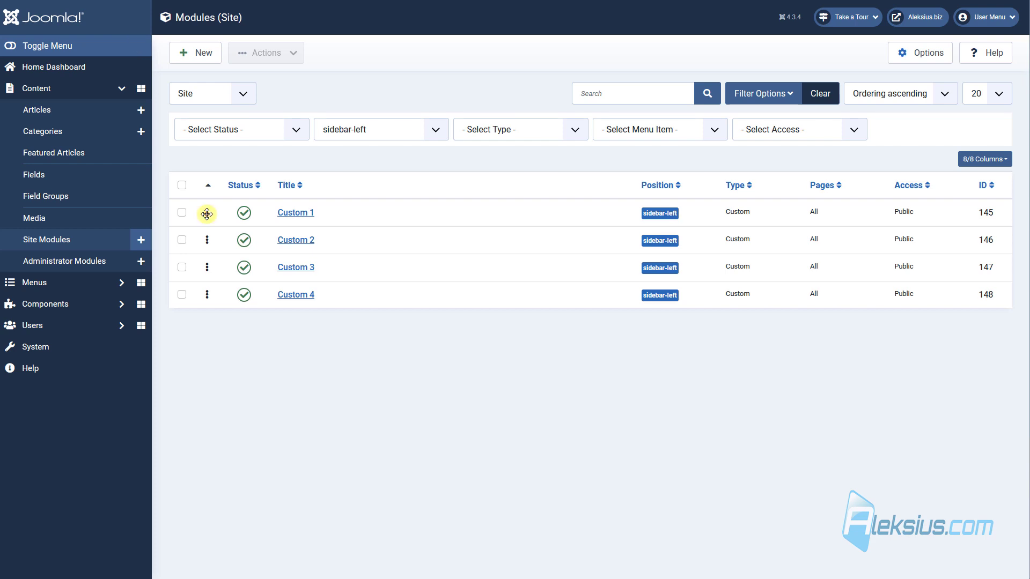
- Drag the rows to reorder Custom 1–4 as 1, 2, 3, 4
drag(207, 214, 201, 271)
drag(208, 296, 207, 211)
mouse_move(208, 295)
mouse_down()
mouse_move(205, 216)
mouse_move(208, 301)
mouse_up()
click(244, 0)
- Set Custom 1's ordering to '4. Custom 4', save and close, and reload the site
key(F5)
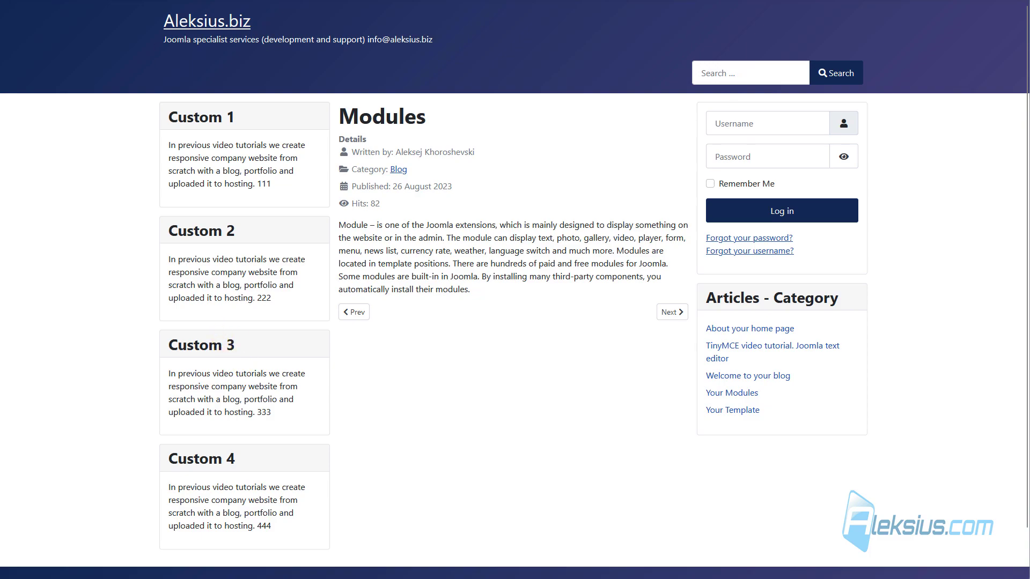
key(ctrl+shift+Tab)
click(293, 250)
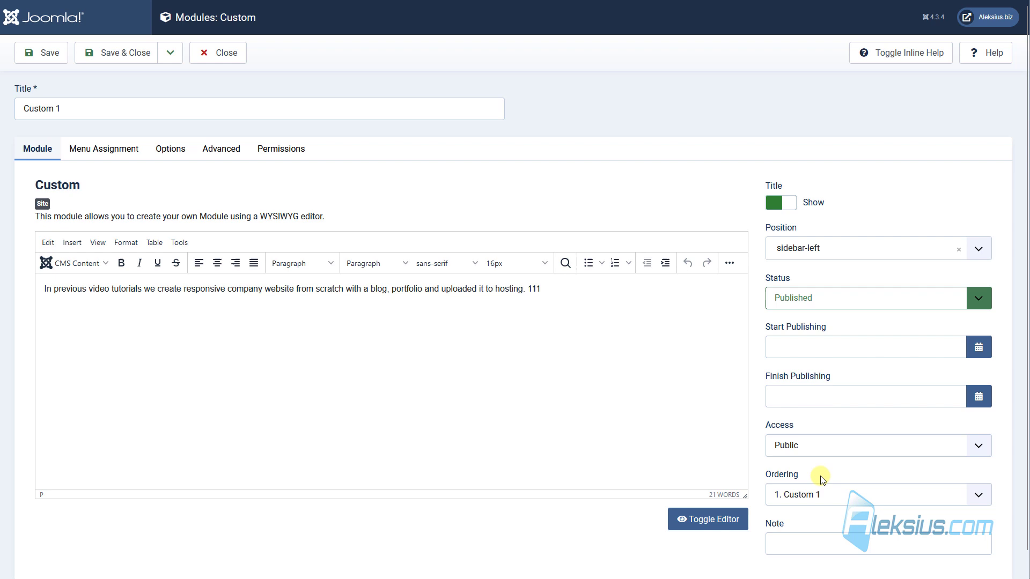
click(833, 491)
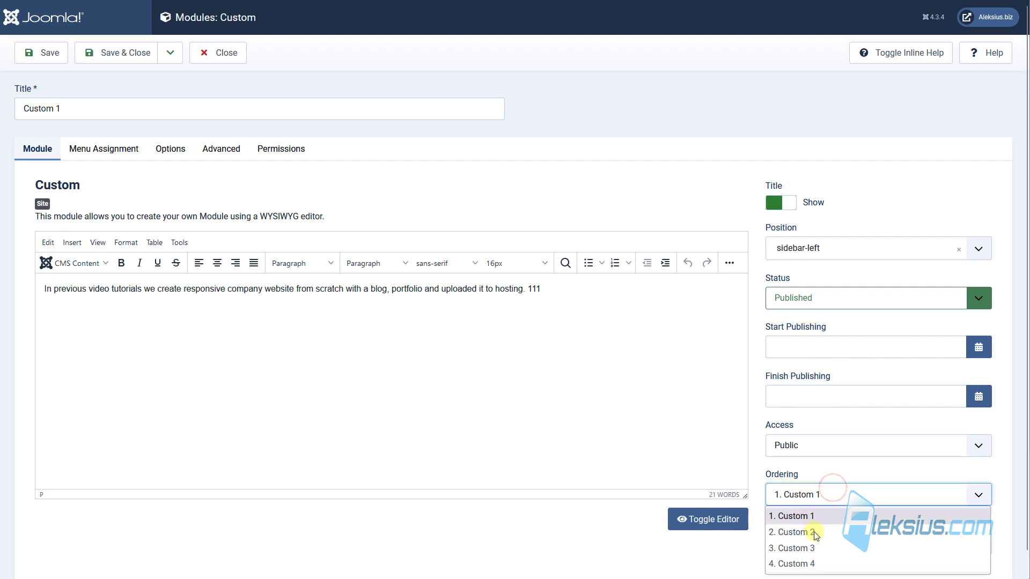
click(816, 565)
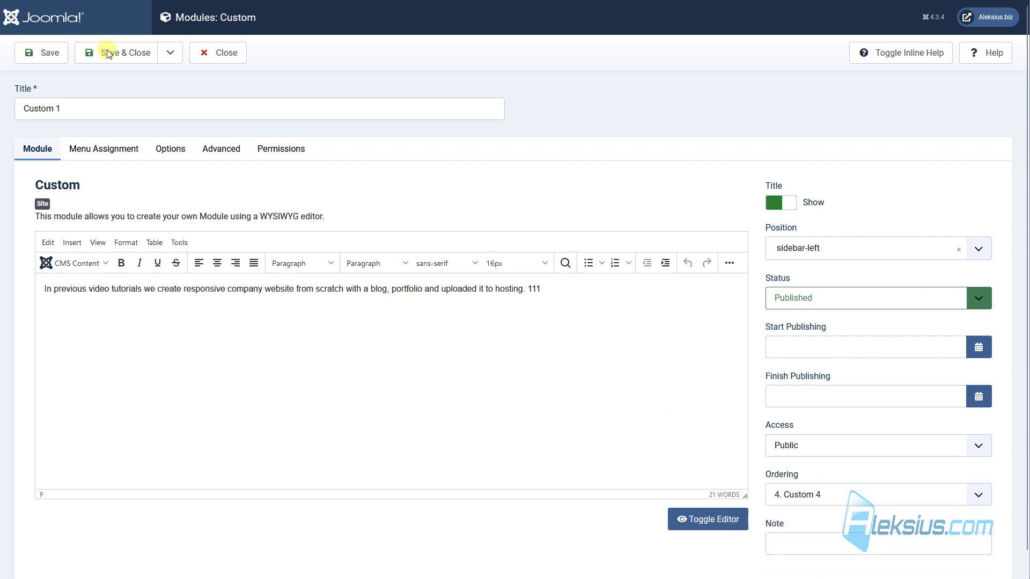
click(106, 62)
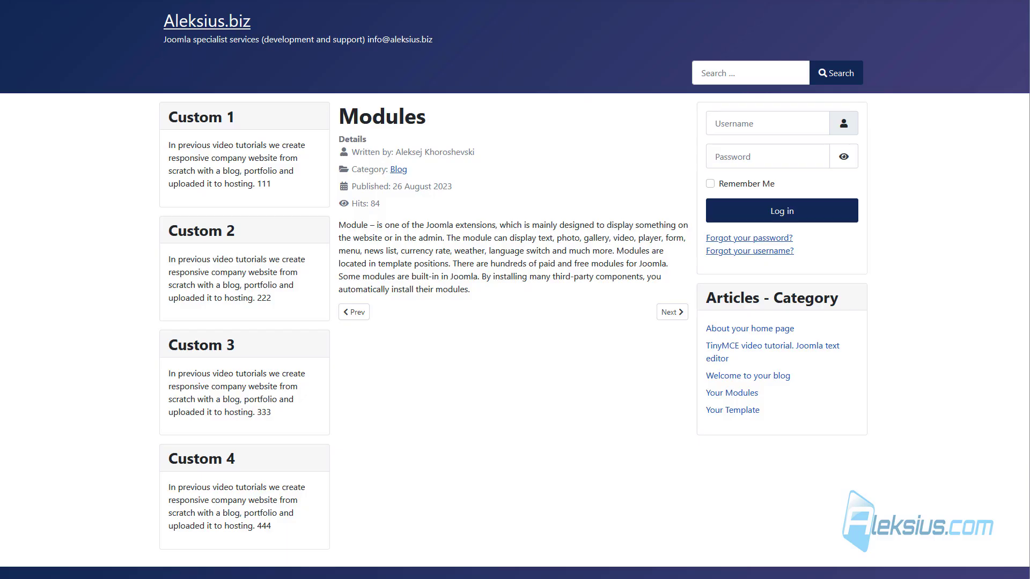
key(F5)
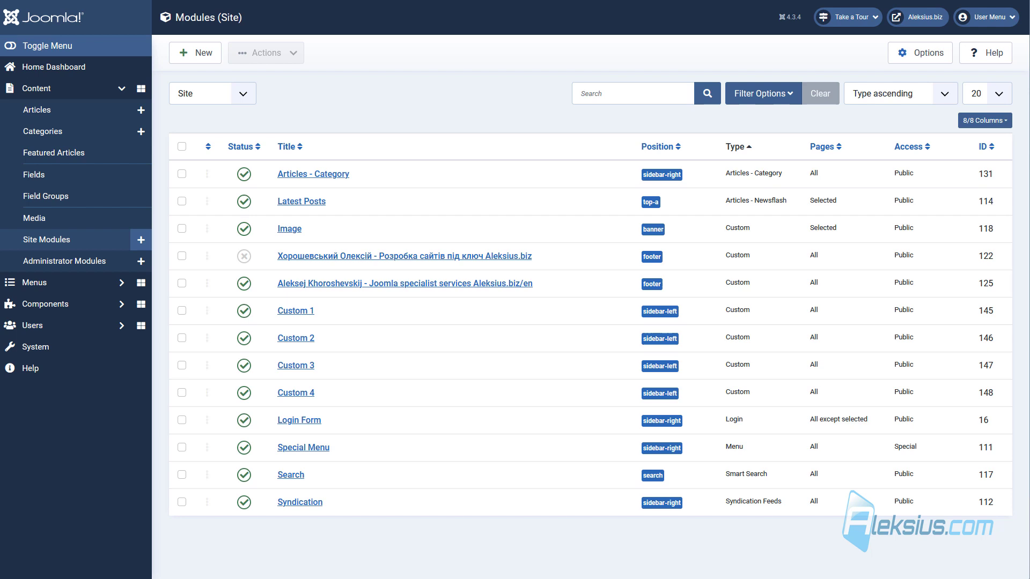
- Open the Articles - Category module for editing
click(314, 174)
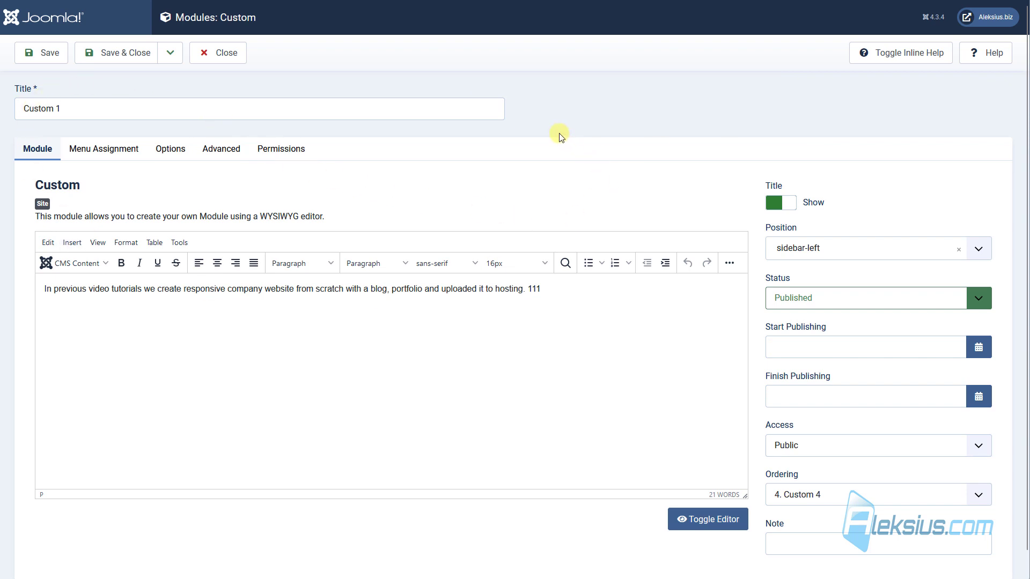
- Set Custom 1's ordering to '1. Custom 2', save, and reload the site
click(837, 496)
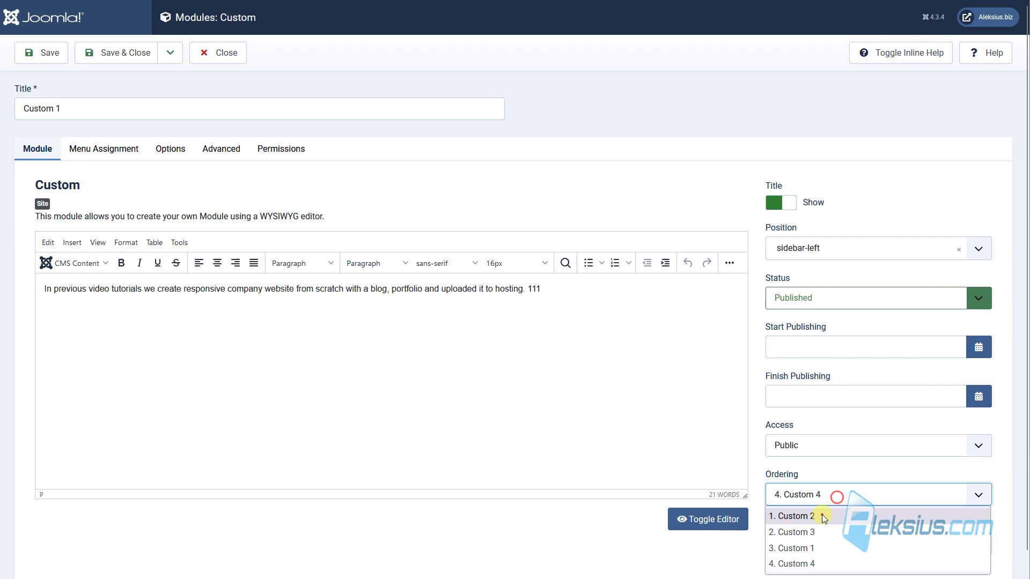
click(822, 514)
click(53, 52)
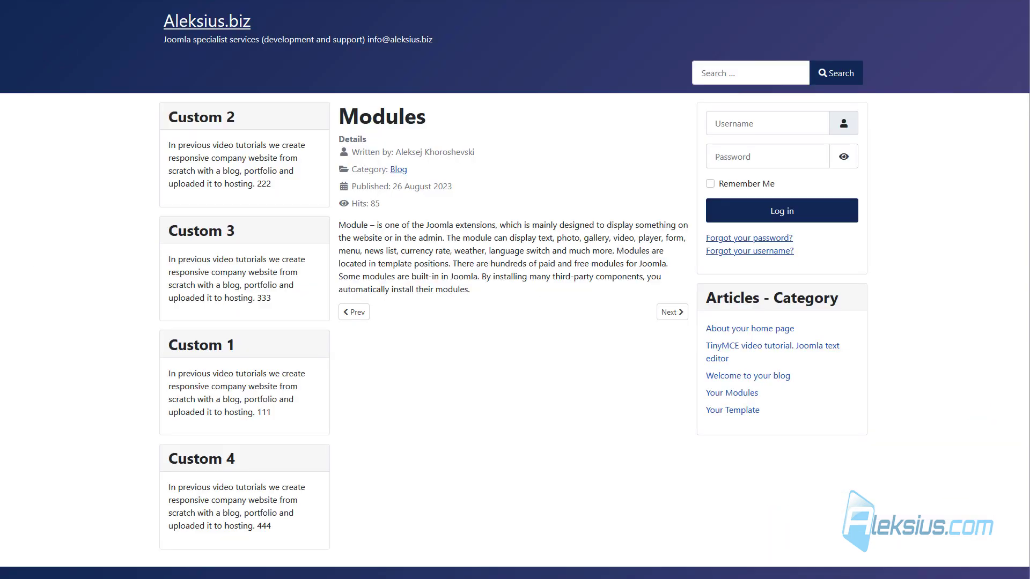
key(F5)
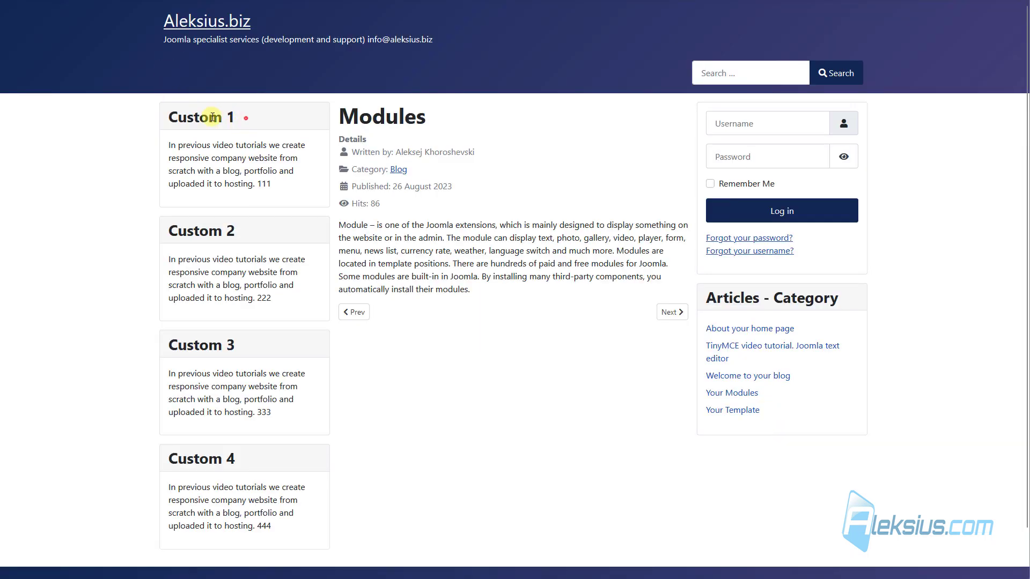
- Hide Custom 1's title, save and reload to check, then show it again
drag(246, 118, 146, 84)
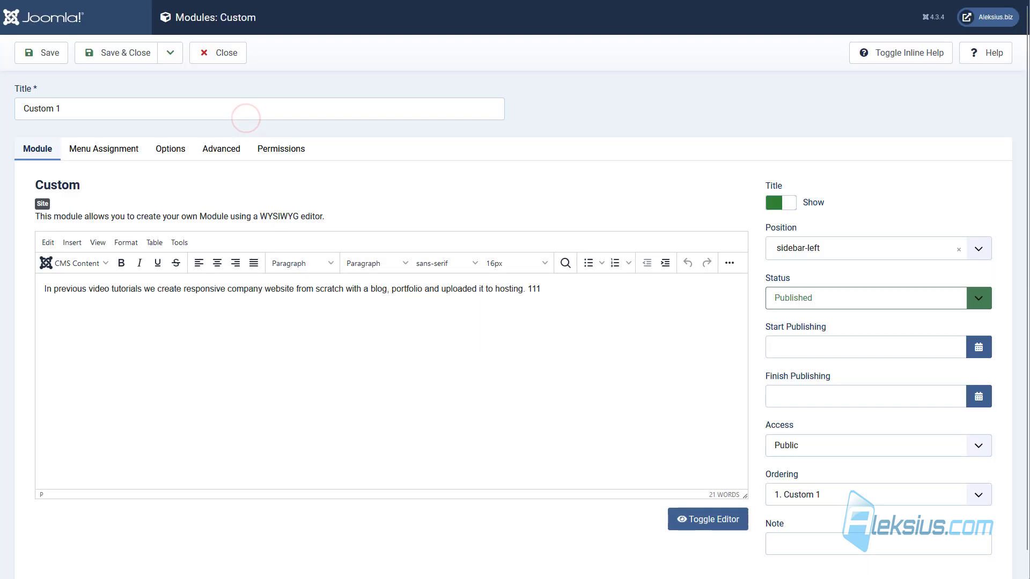
click(790, 202)
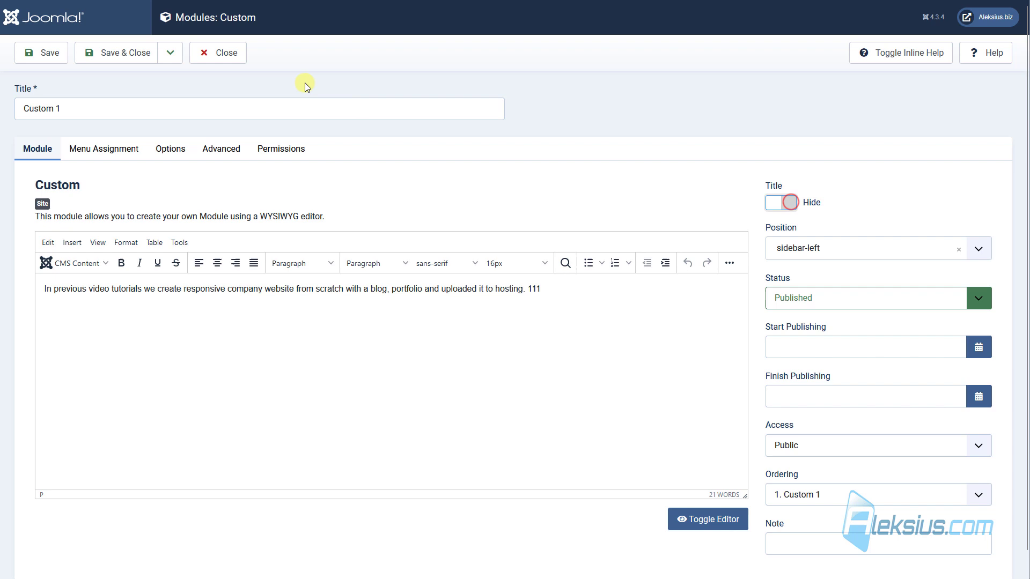
click(48, 53)
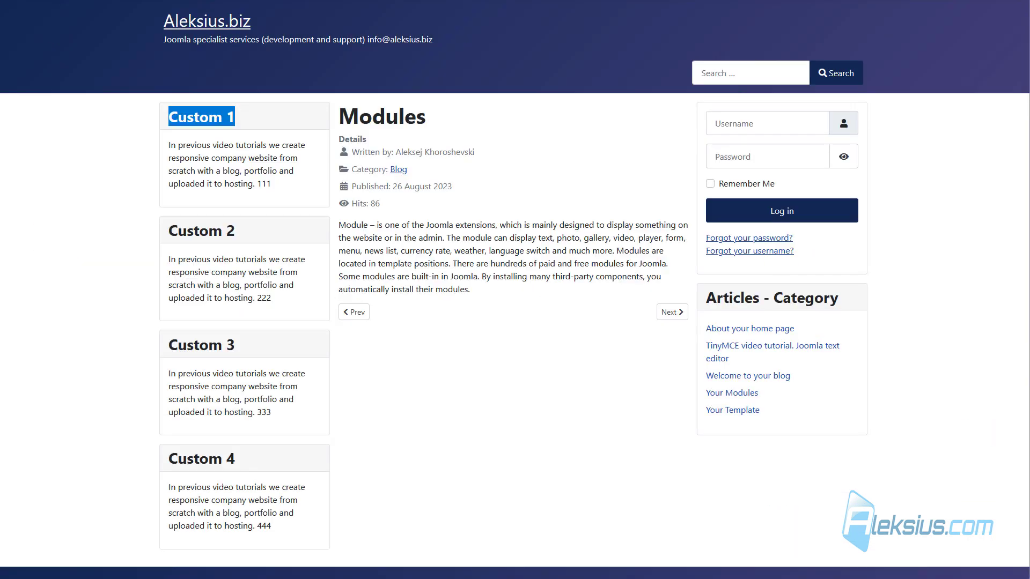
key(F5)
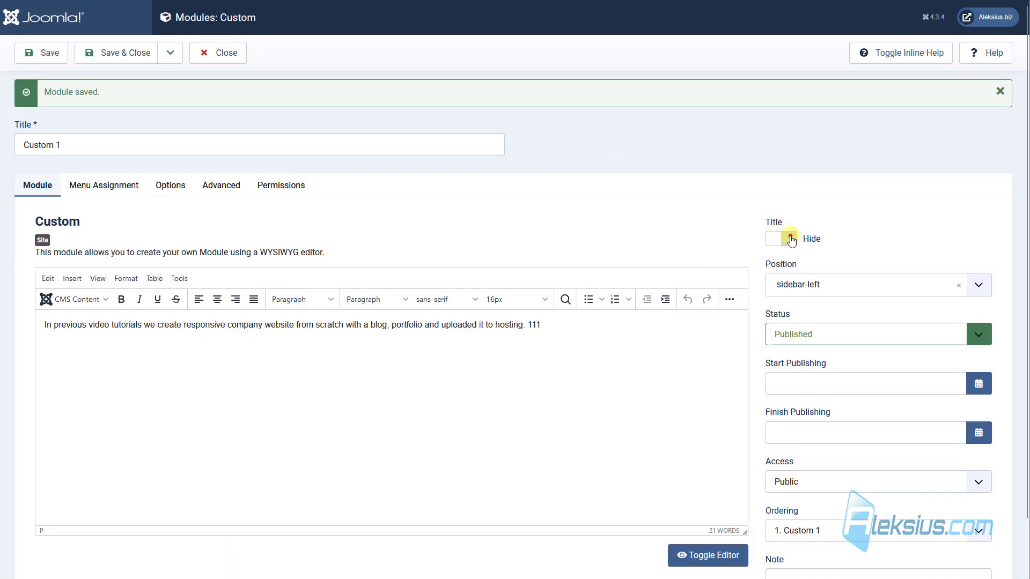
click(786, 238)
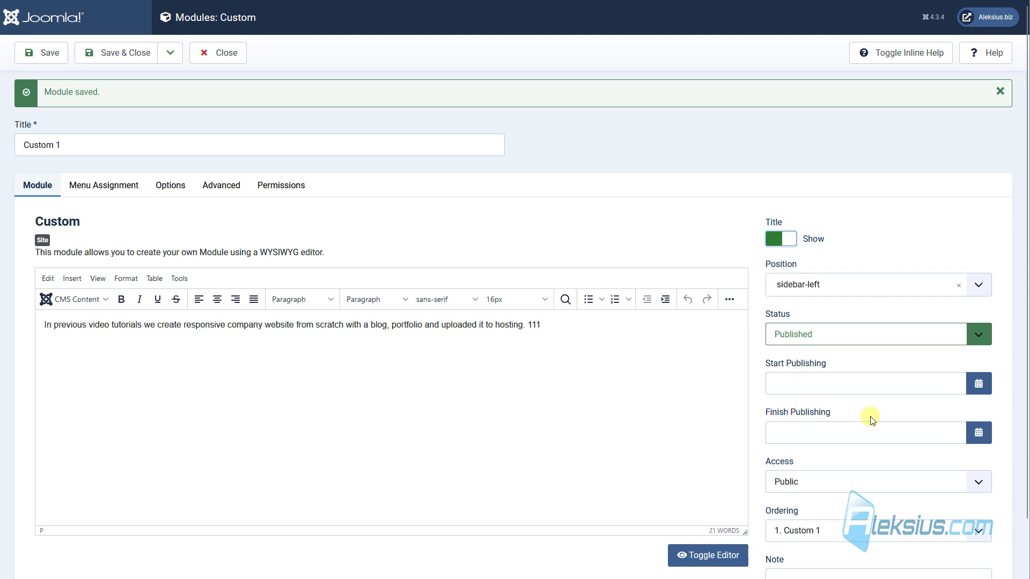
- Open and dismiss the Start Publishing and Finish Publishing date pickers
click(980, 383)
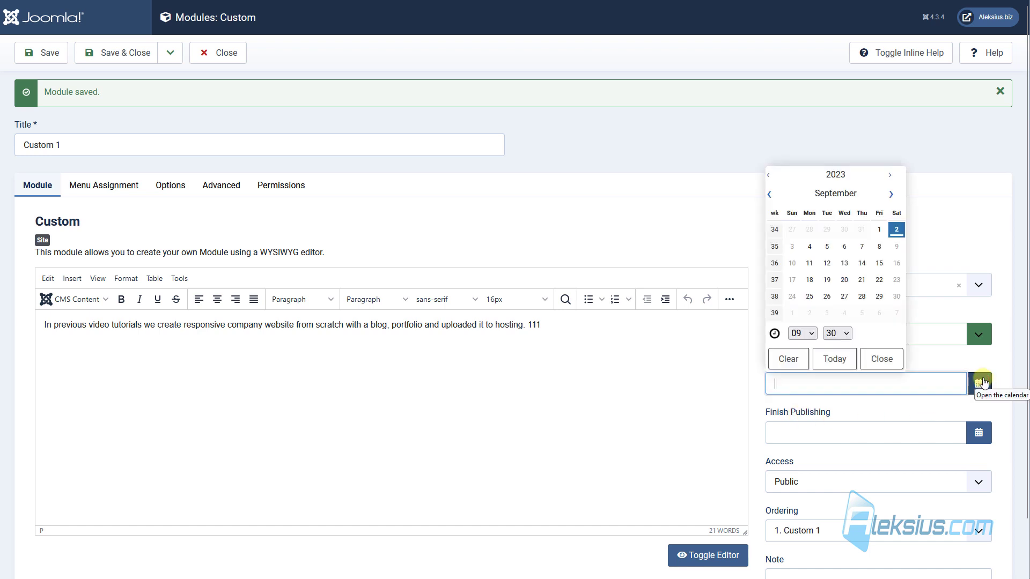
click(718, 392)
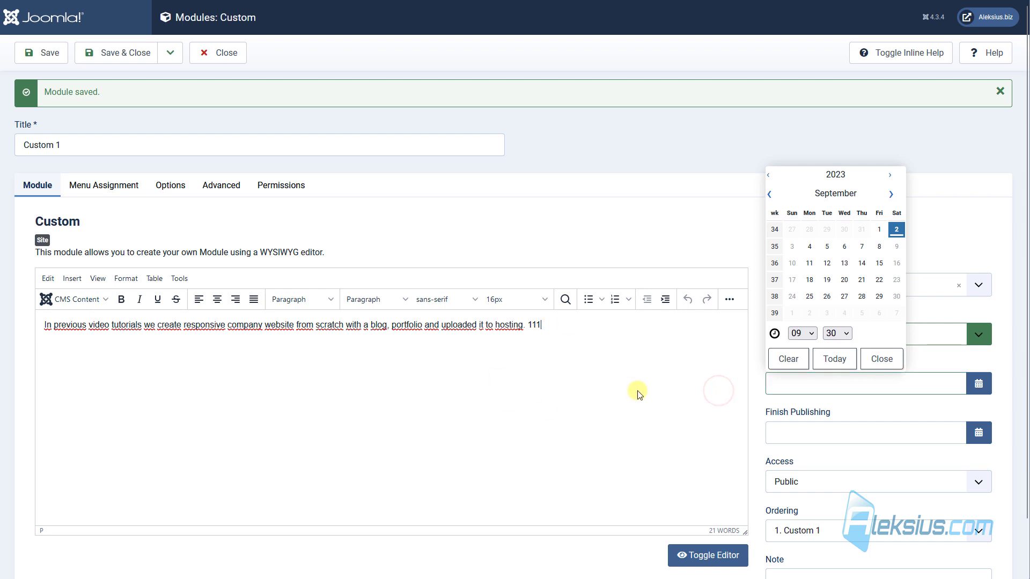
click(834, 423)
click(973, 434)
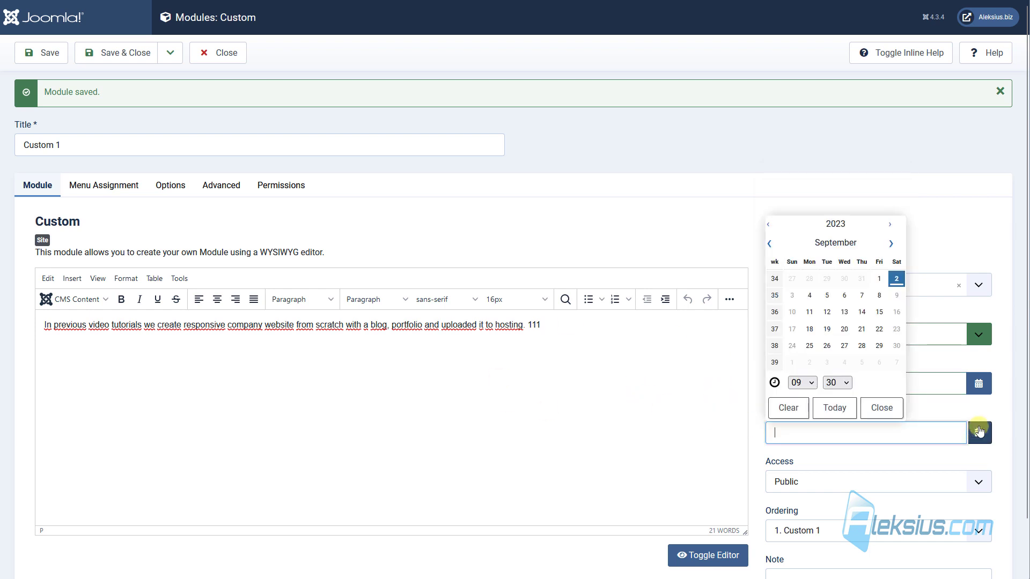
click(662, 424)
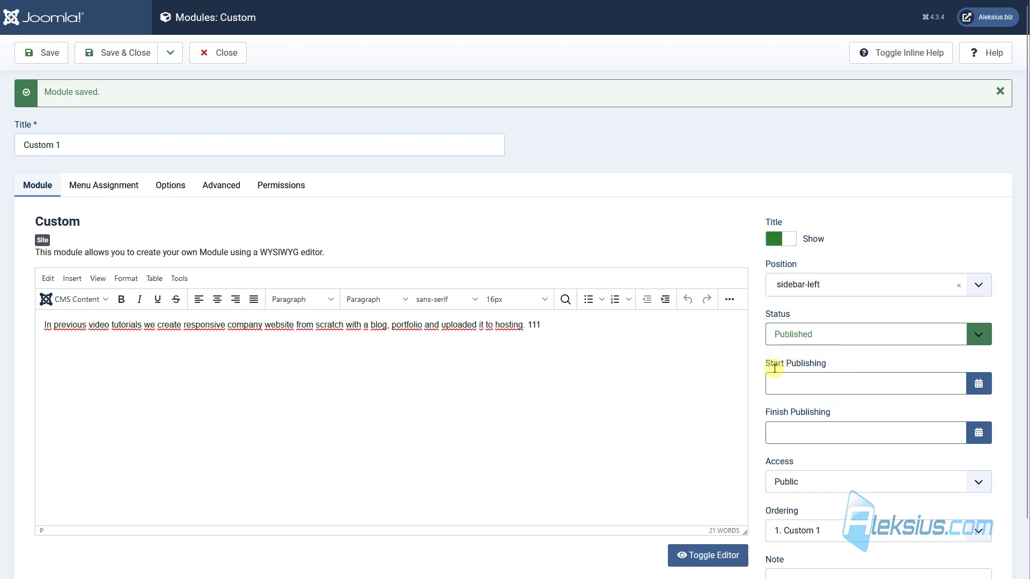
- Copy the module description into the Note field, save, and reload the site
scroll(775, 369, down, 1)
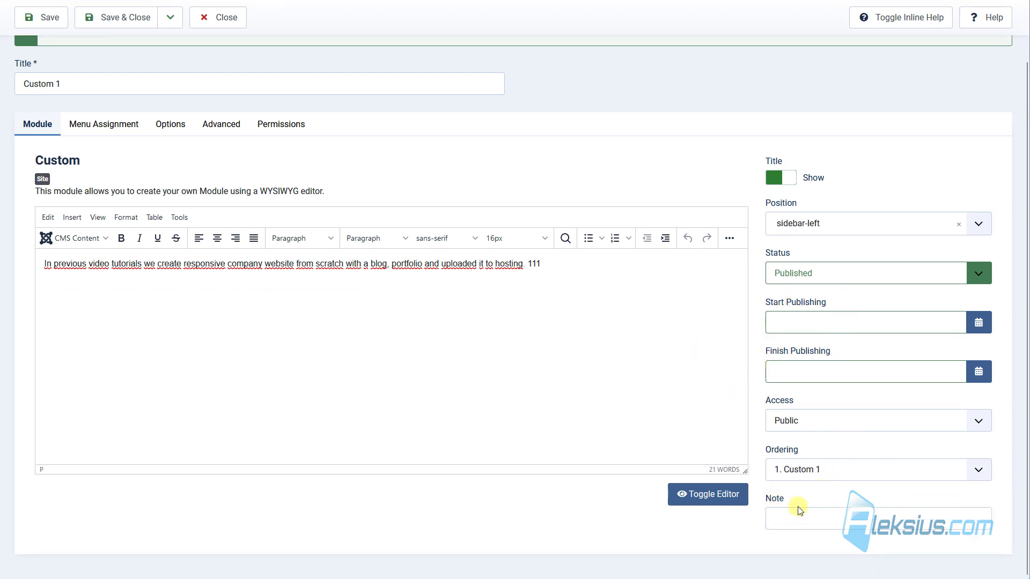
triple_click(62, 191)
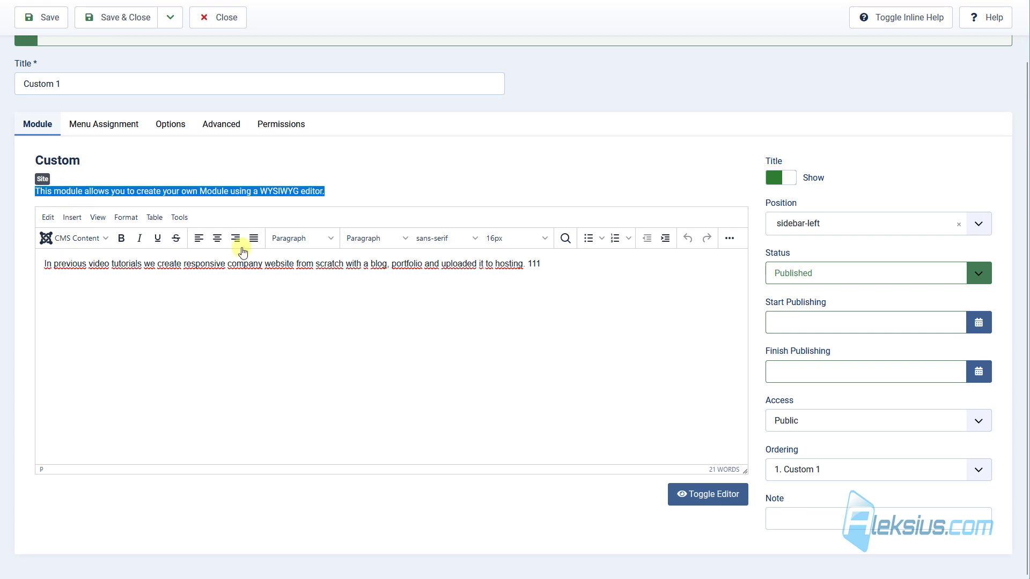
key(ctrl+c)
click(805, 523)
key(ctrl+v)
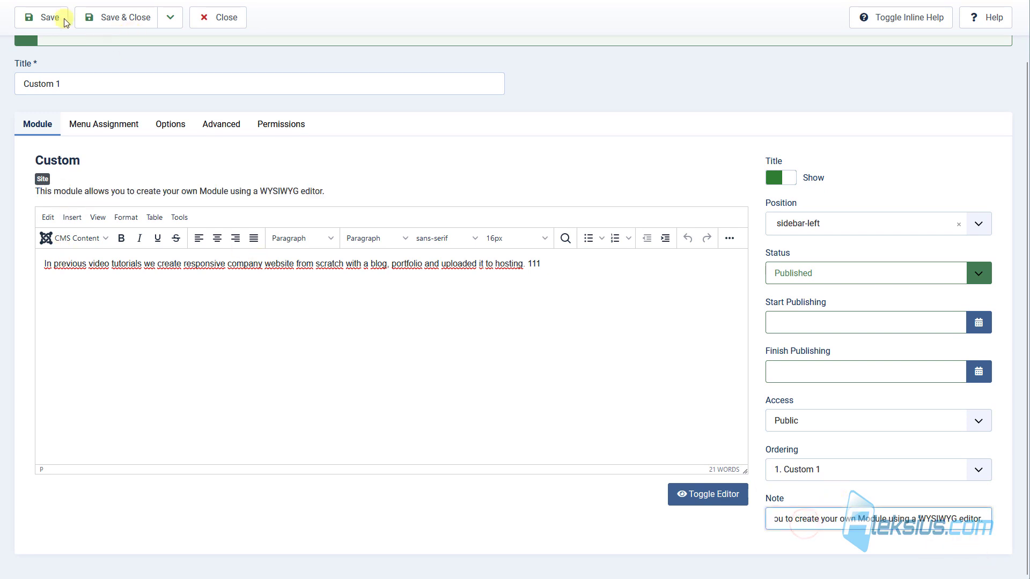
click(49, 18)
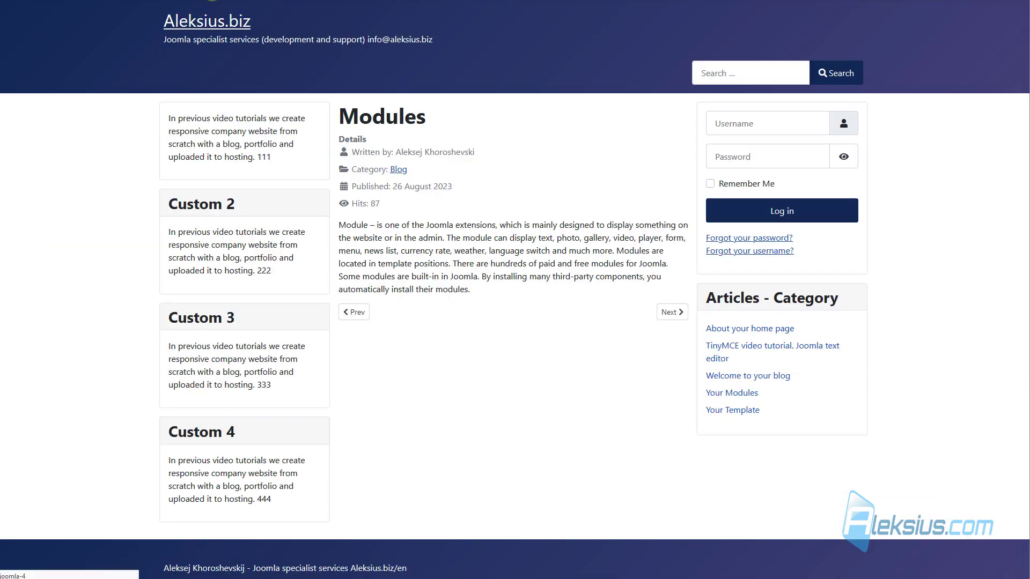
click(212, 1)
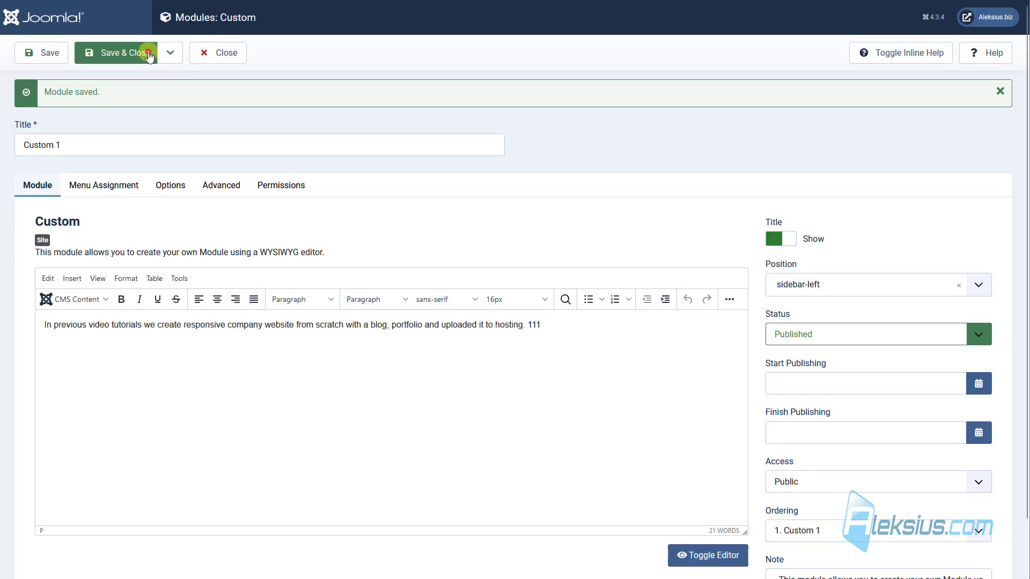
- Open Custom 1's menu assignment and browse the site's Category List, My test and Modules pages
click(147, 50)
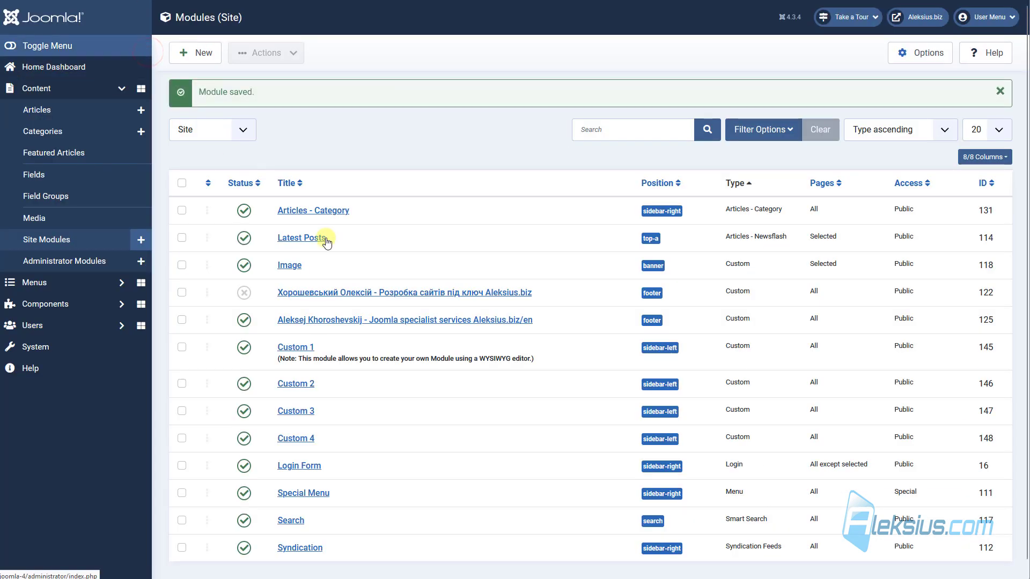
click(304, 347)
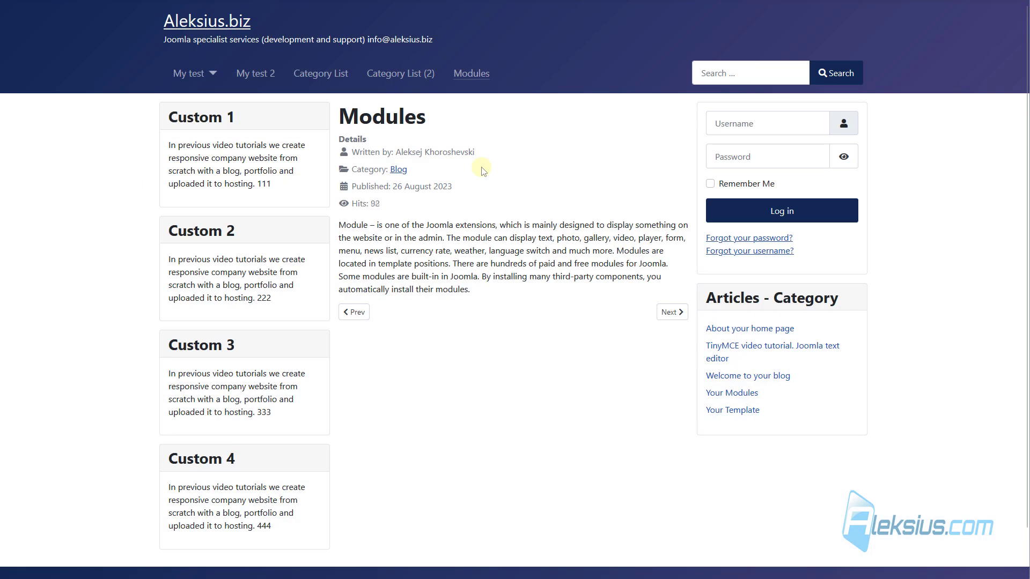
click(412, 78)
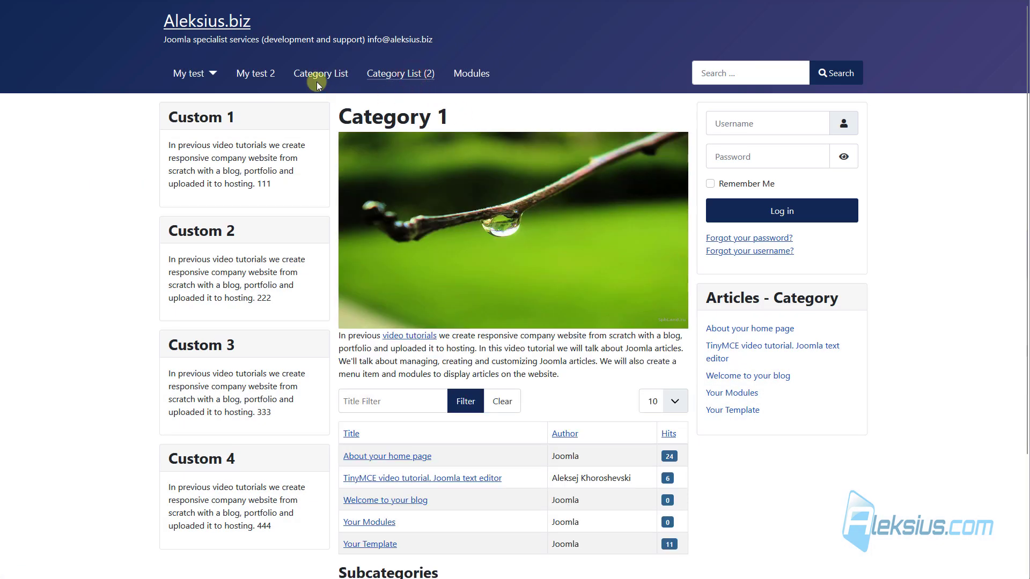
click(320, 75)
click(256, 74)
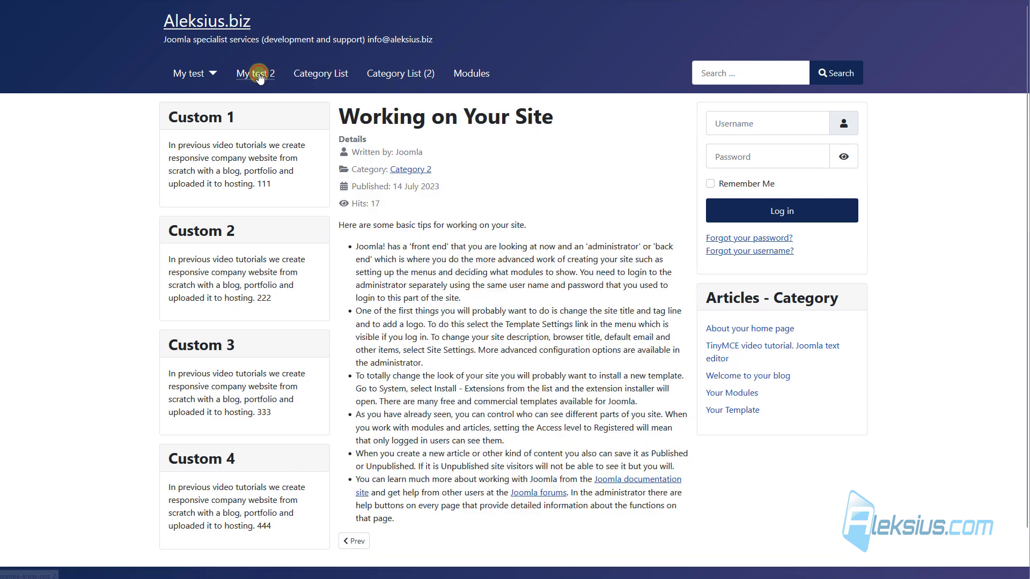
click(197, 75)
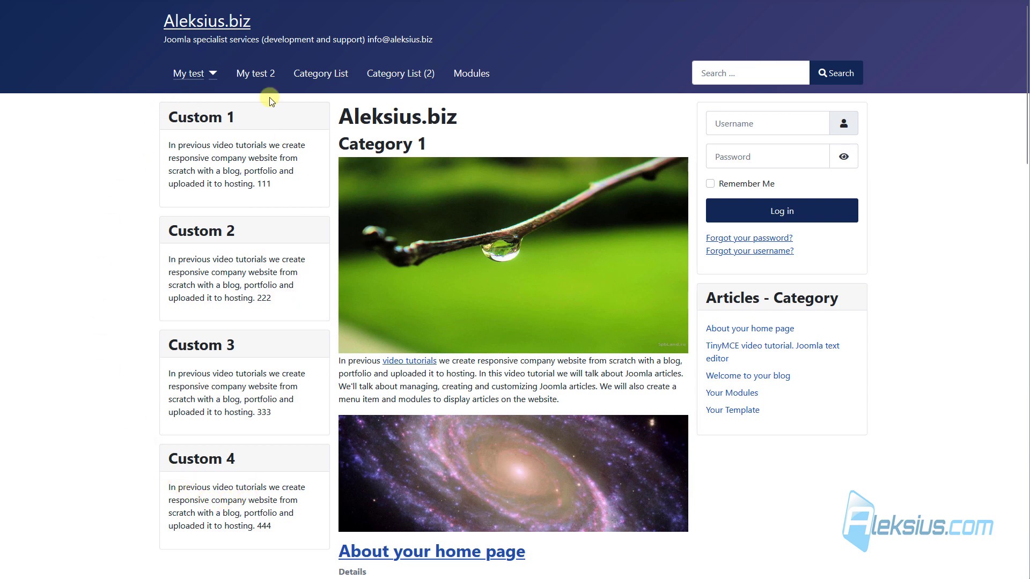
click(472, 73)
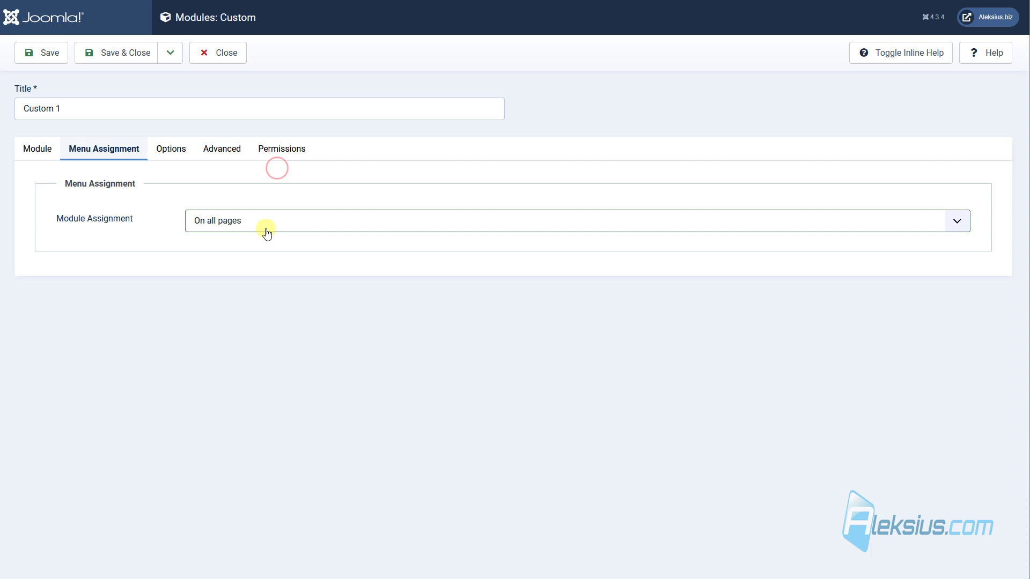
- Set Module Assignment to 'No pages', save, and check My test 2 and Modules
click(265, 226)
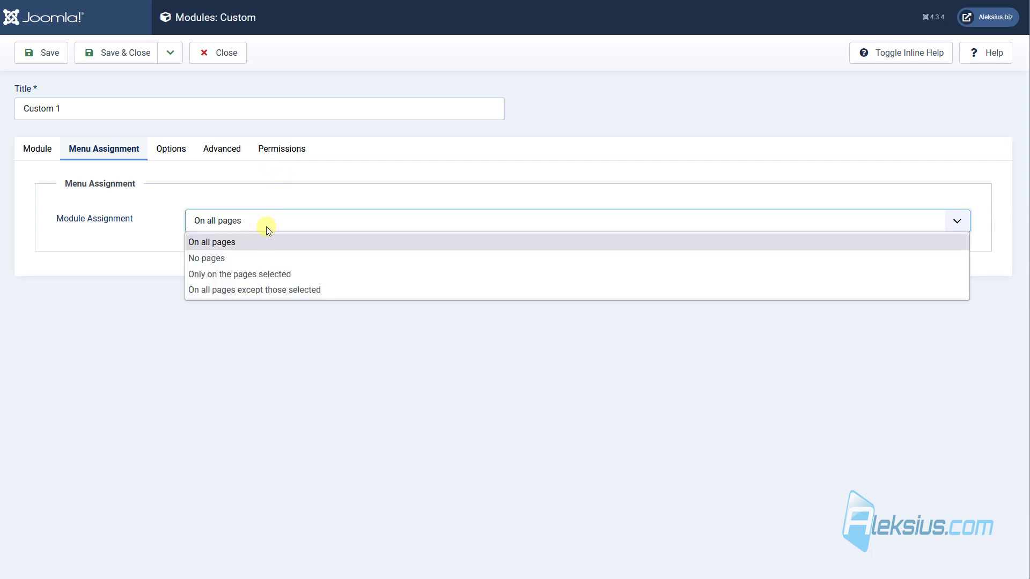
click(254, 261)
click(47, 53)
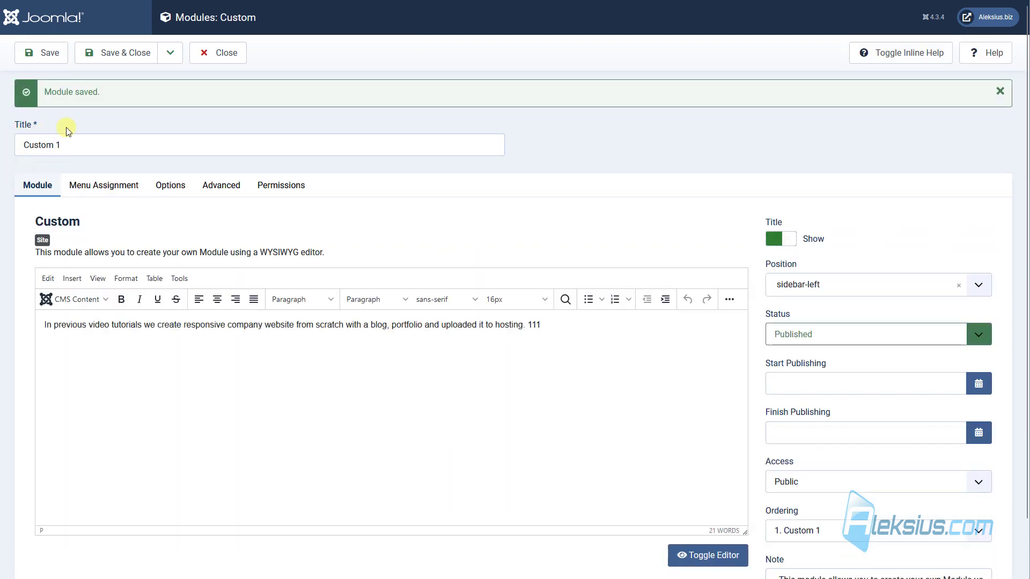
click(100, 188)
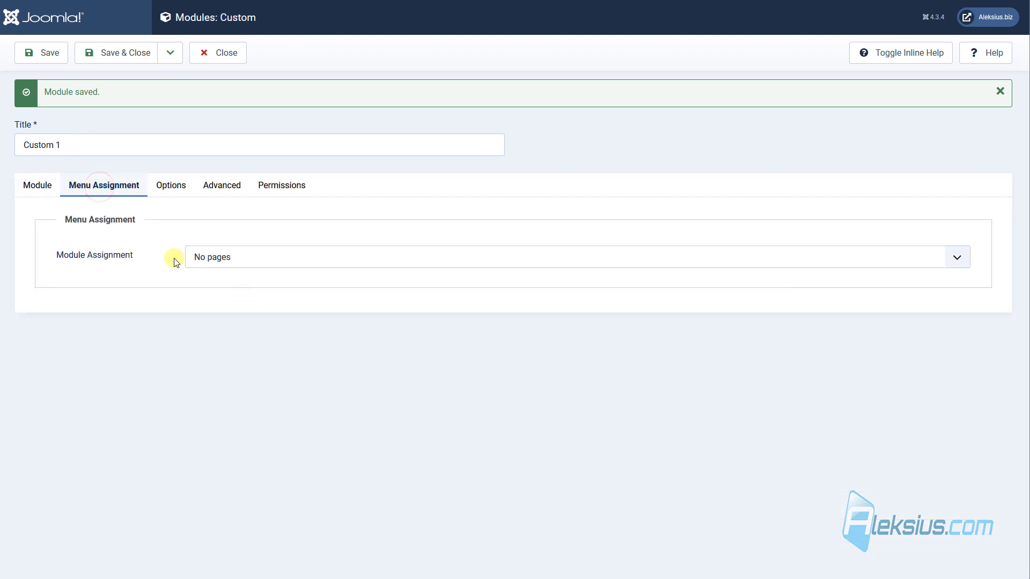
key(ctrl+Tab)
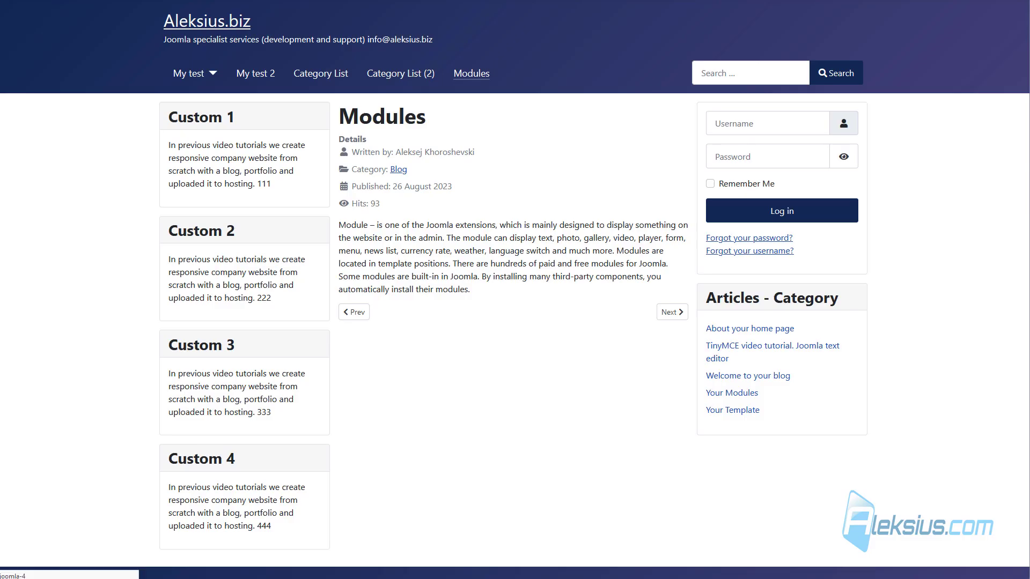
key(F5)
click(248, 74)
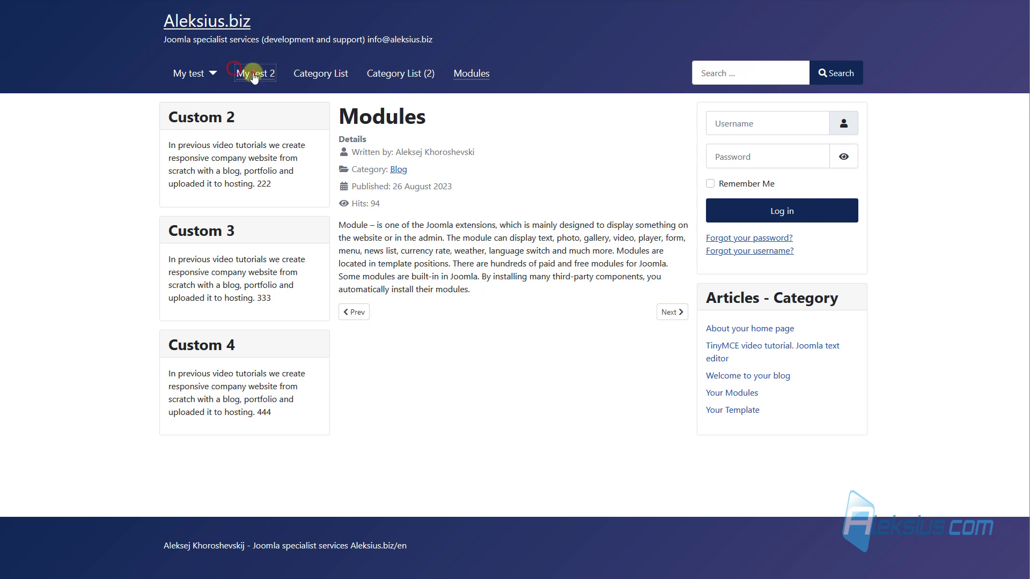
click(461, 73)
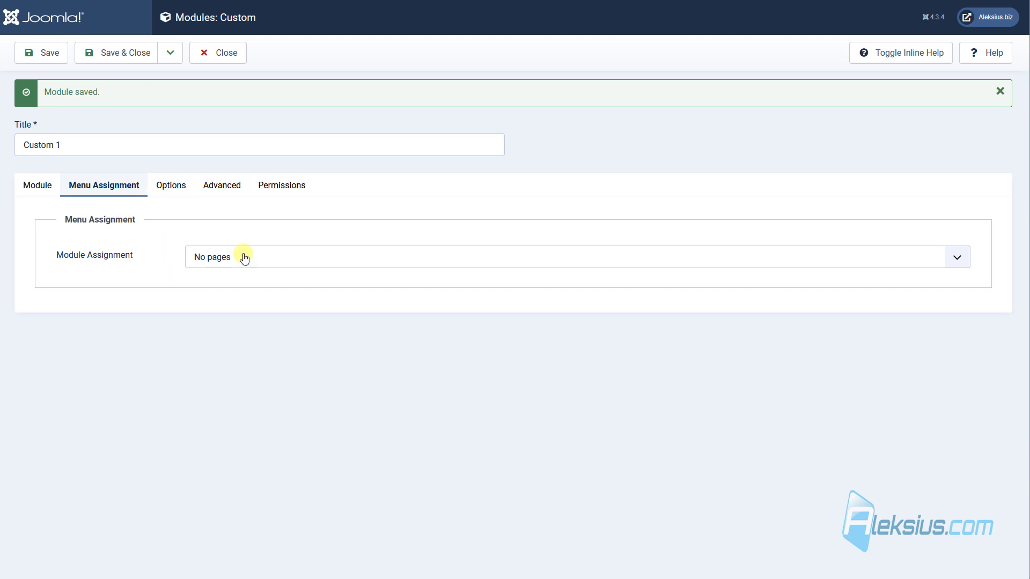
- Switch to 'Only on the pages selected', tick Modules, save, and browse the site pages
click(243, 257)
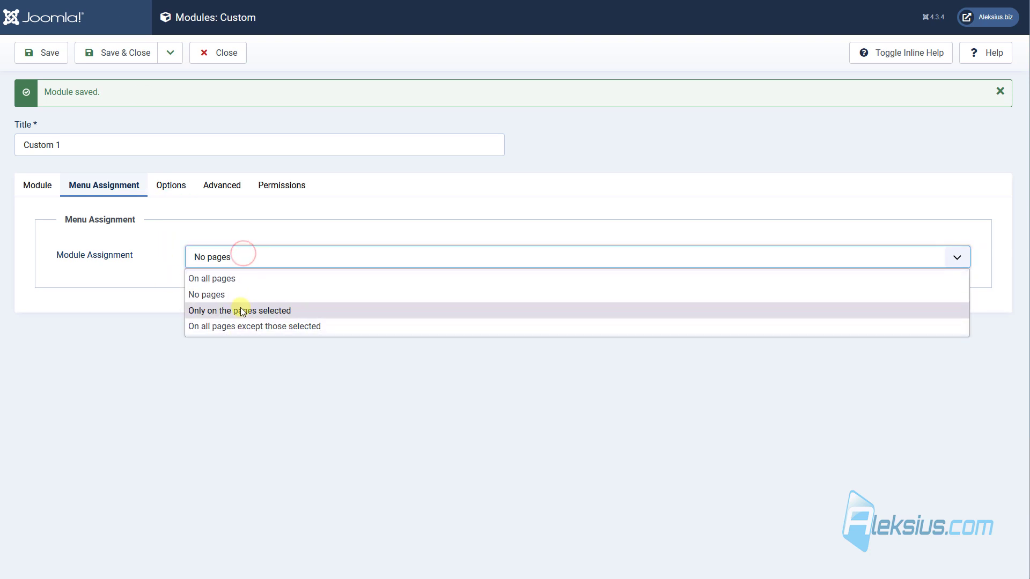
click(241, 310)
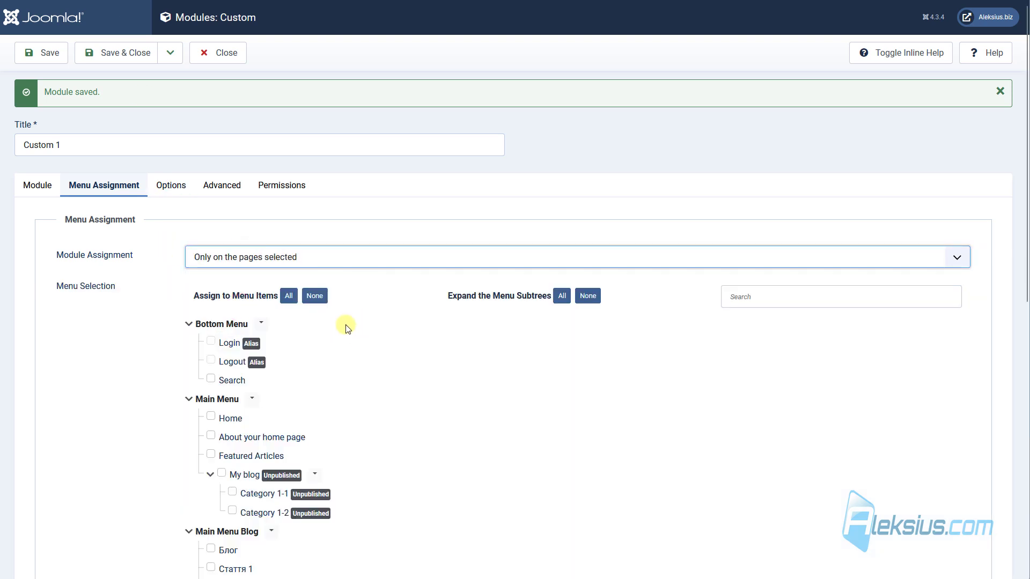
scroll(333, 305, down, 8)
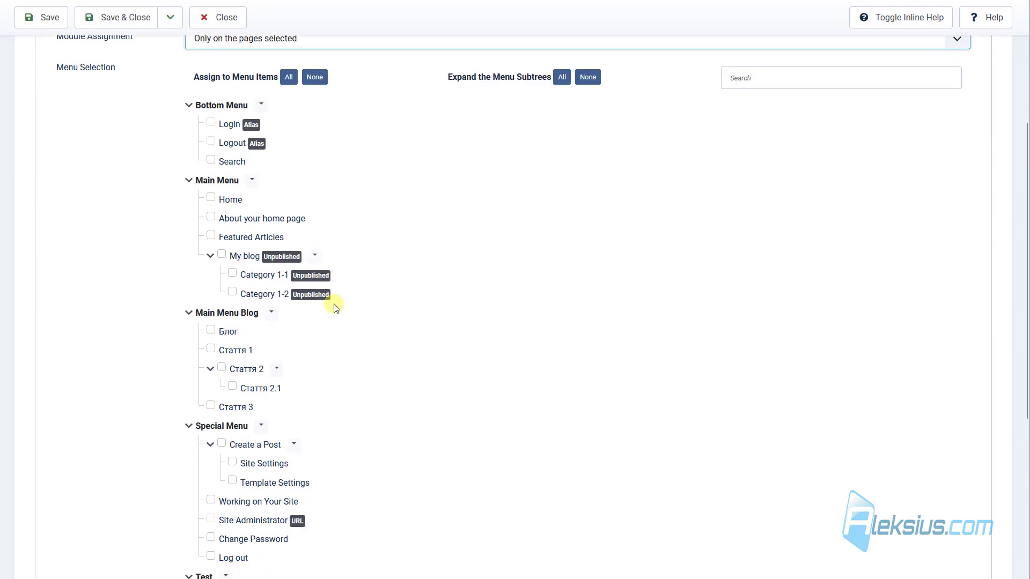
scroll(331, 303, down, 2)
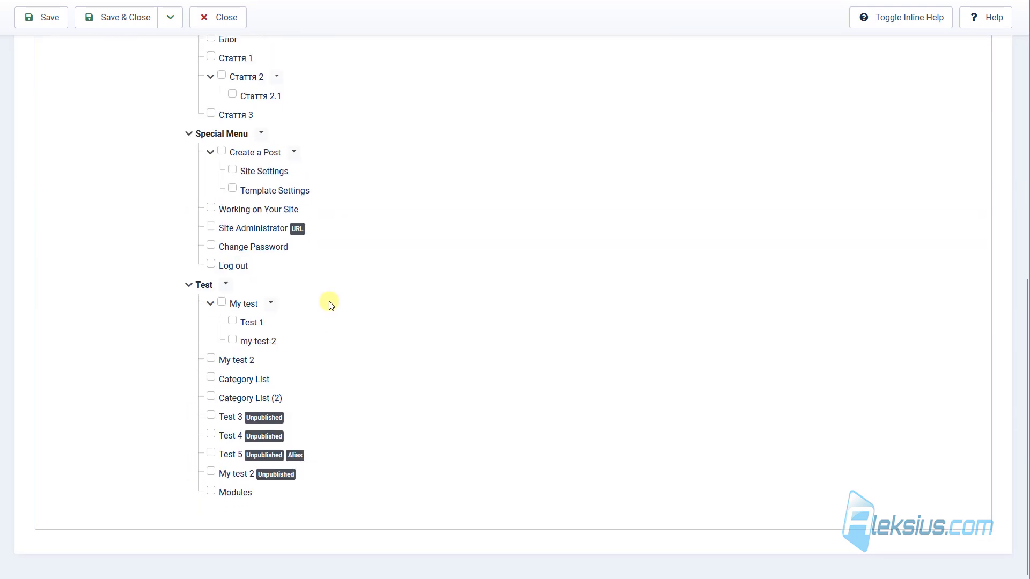
click(212, 492)
click(44, 17)
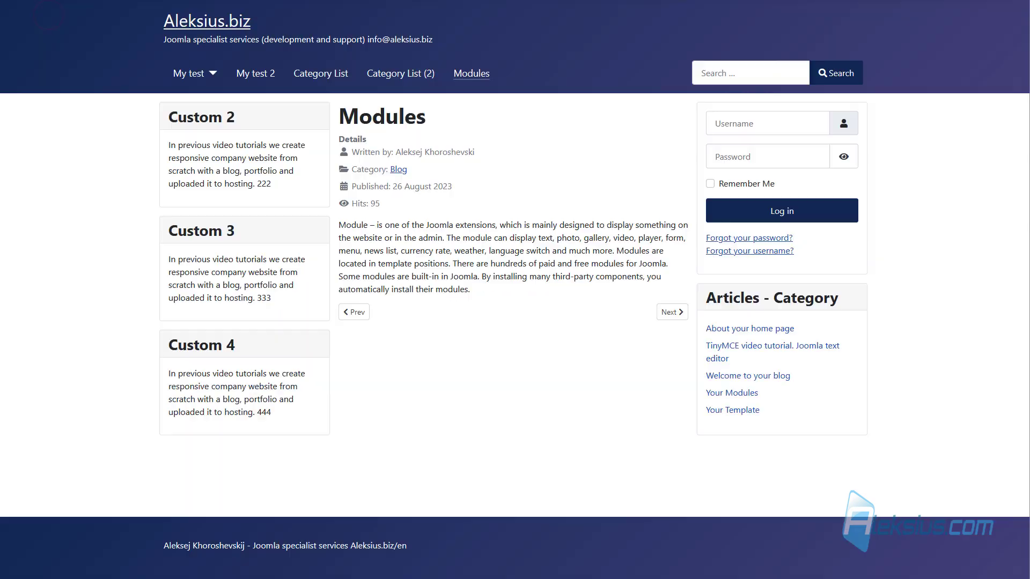
click(471, 73)
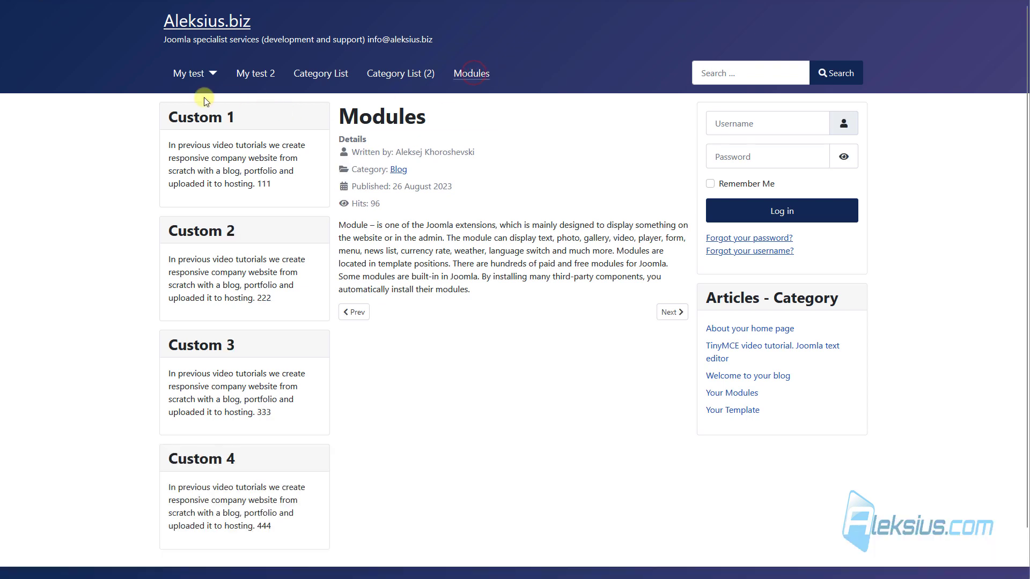
click(390, 75)
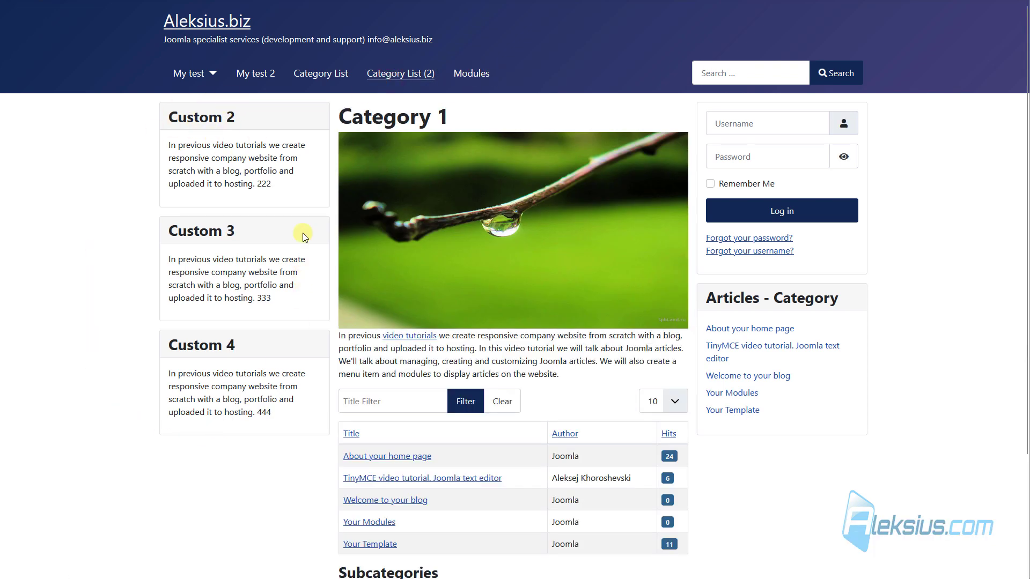
click(287, 78)
click(256, 72)
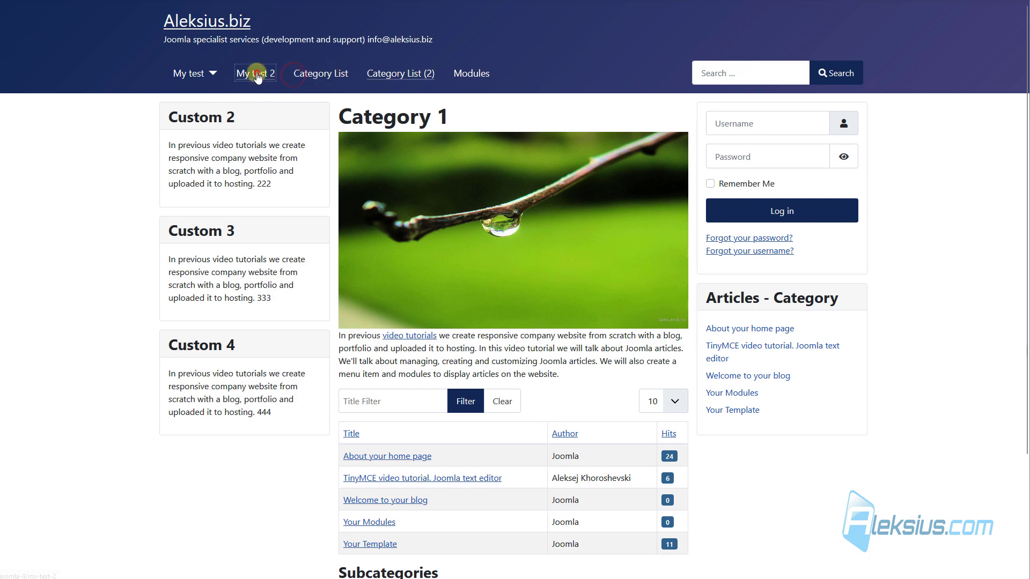
click(457, 78)
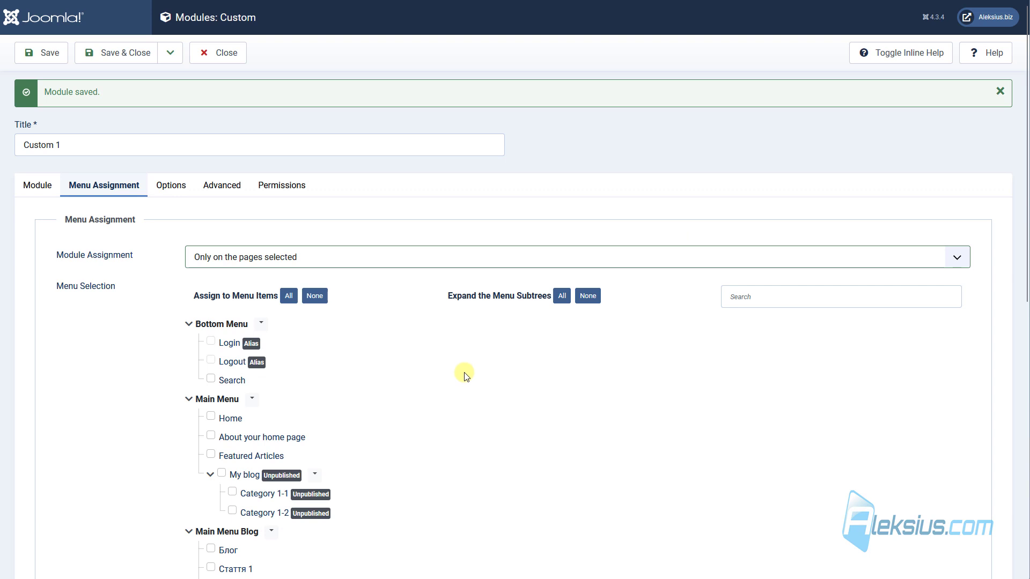
- Also tick My test 2, save, and confirm Custom 1 appears on My test 2 and Modules
scroll(433, 370, down, 10)
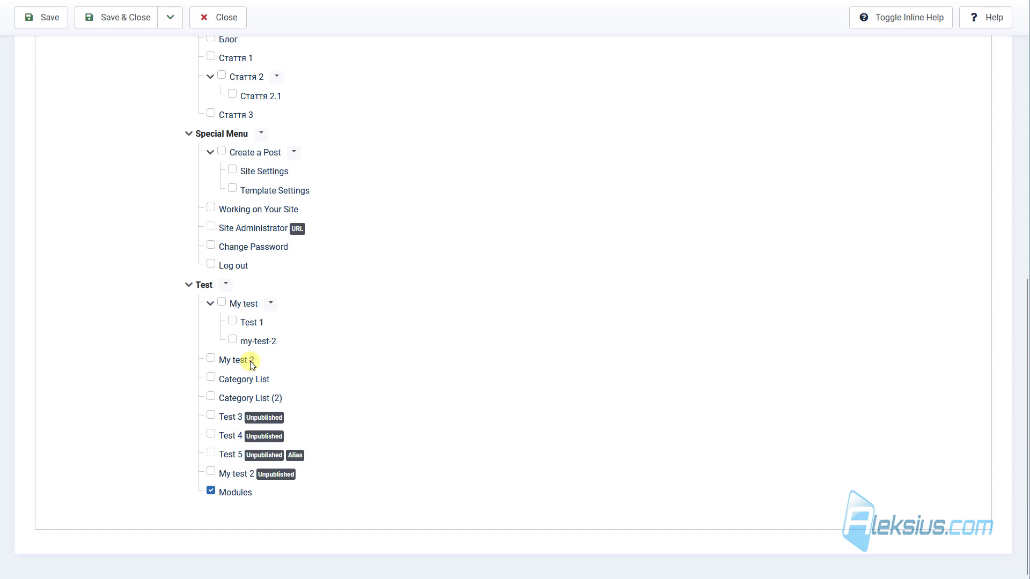
click(250, 361)
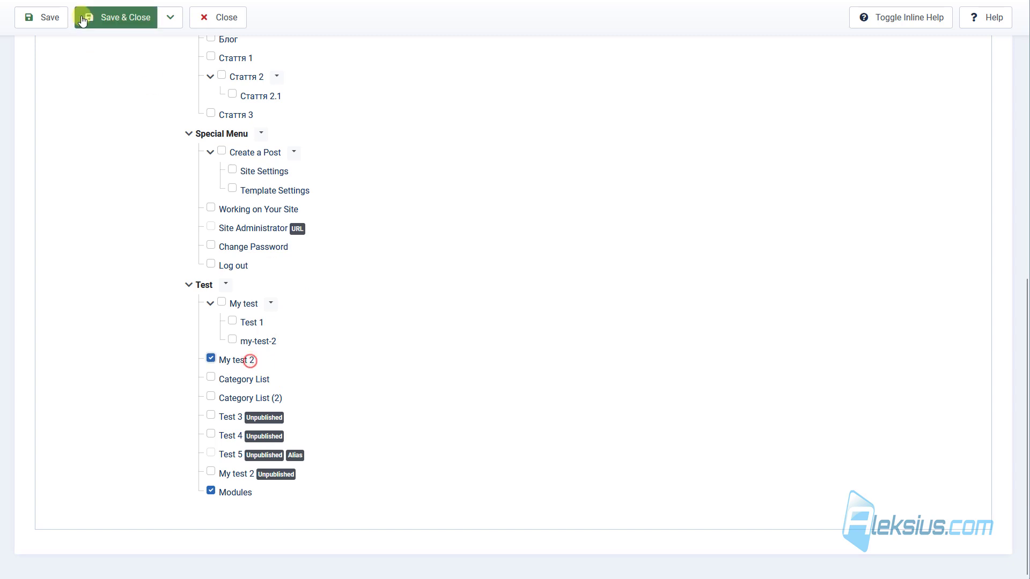
click(48, 18)
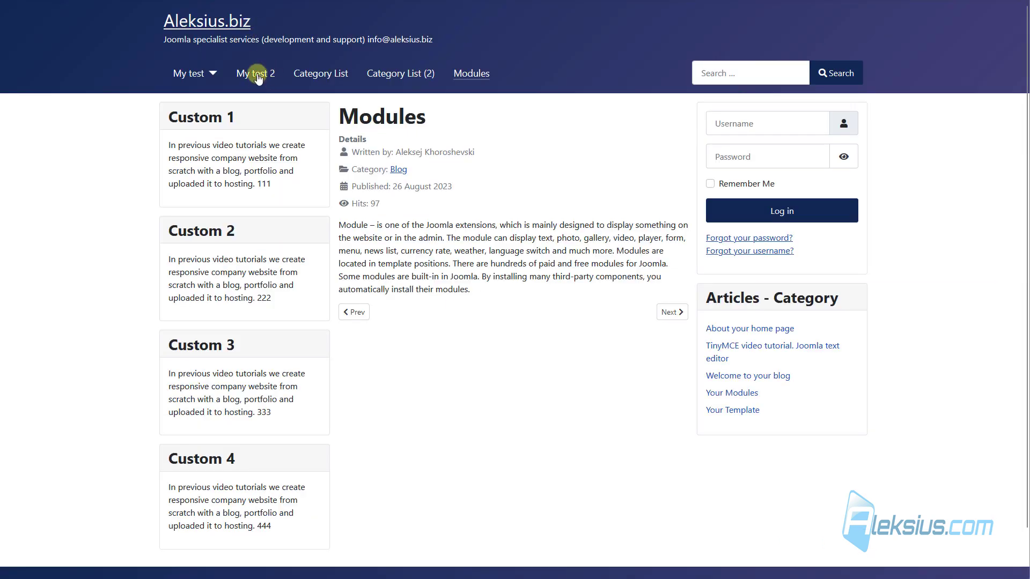
click(256, 73)
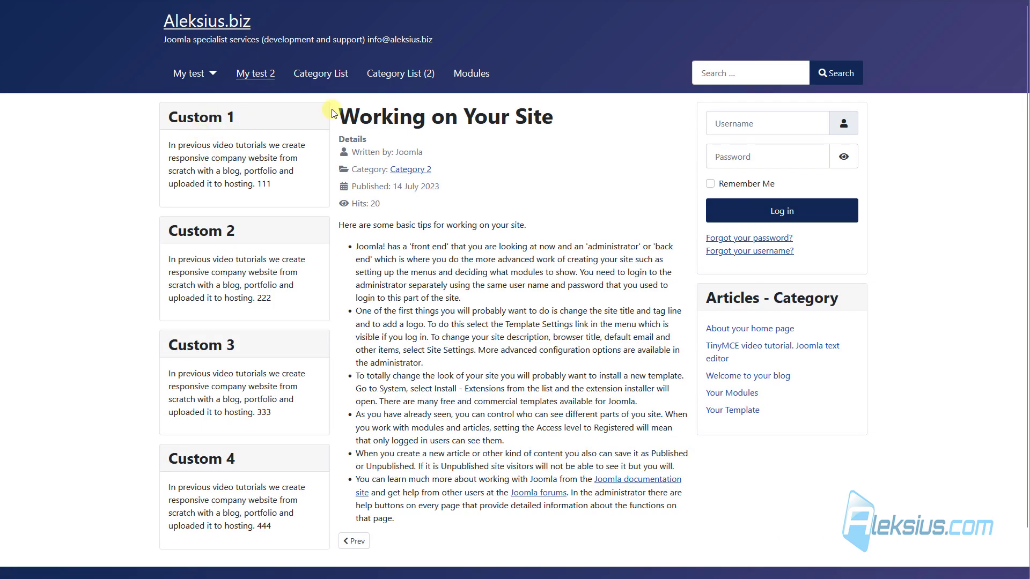
click(465, 75)
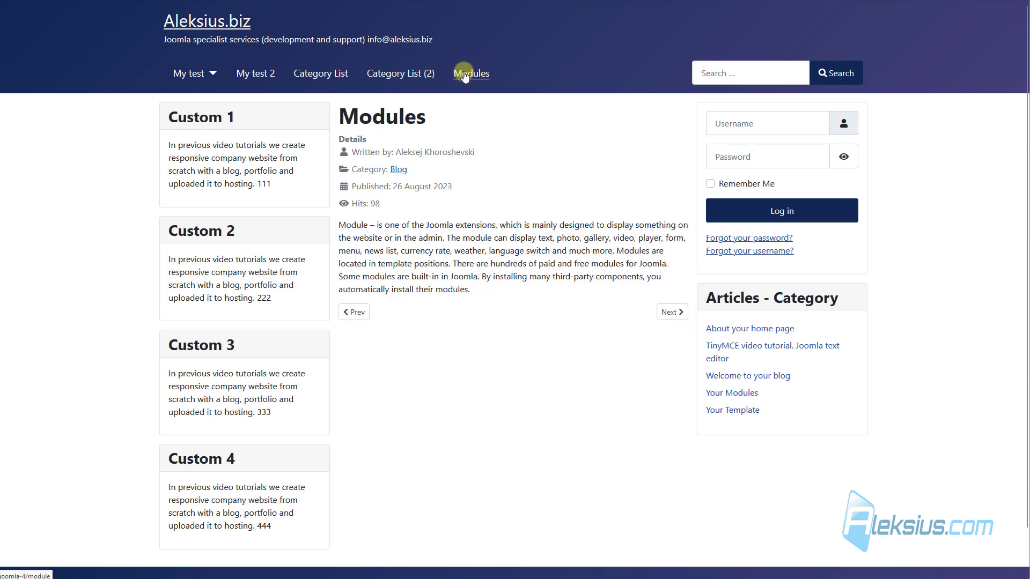
click(188, 74)
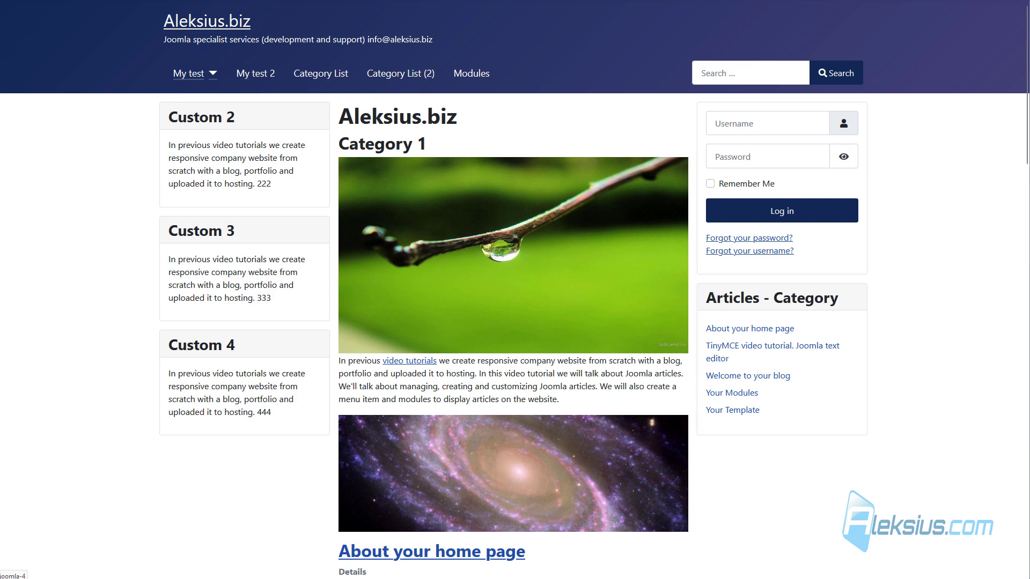
click(231, 4)
- Set Module Assignment to 'On all pages except those selected', save, and verify on Modules and My test 2
click(258, 258)
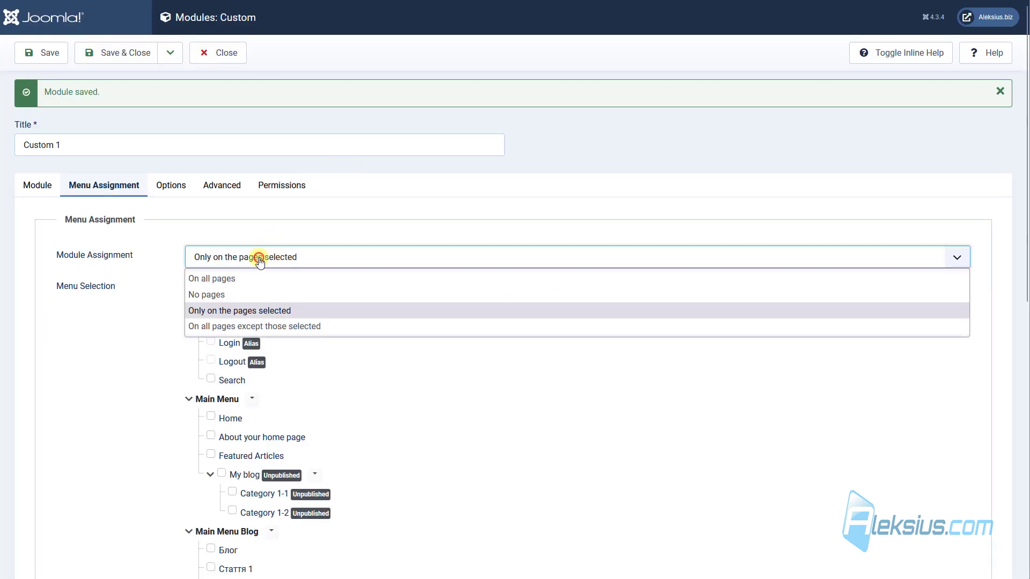
click(269, 328)
click(44, 56)
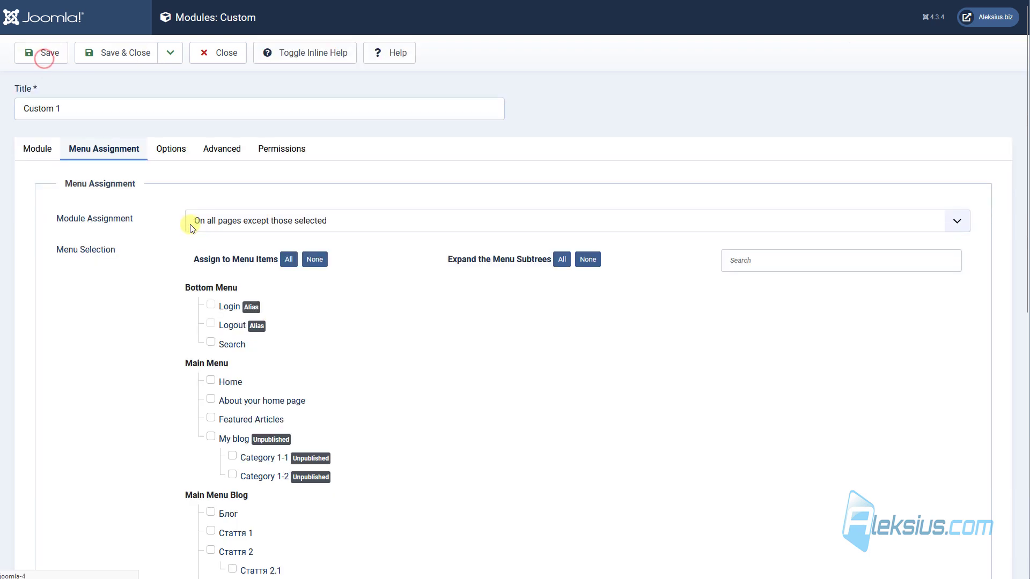
scroll(190, 222, down, 9)
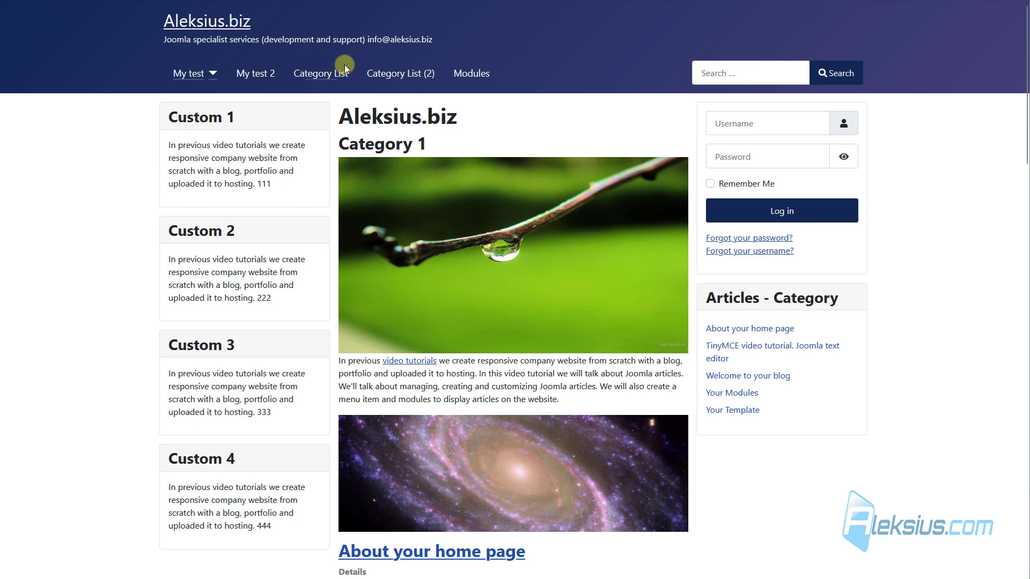
click(316, 74)
click(405, 75)
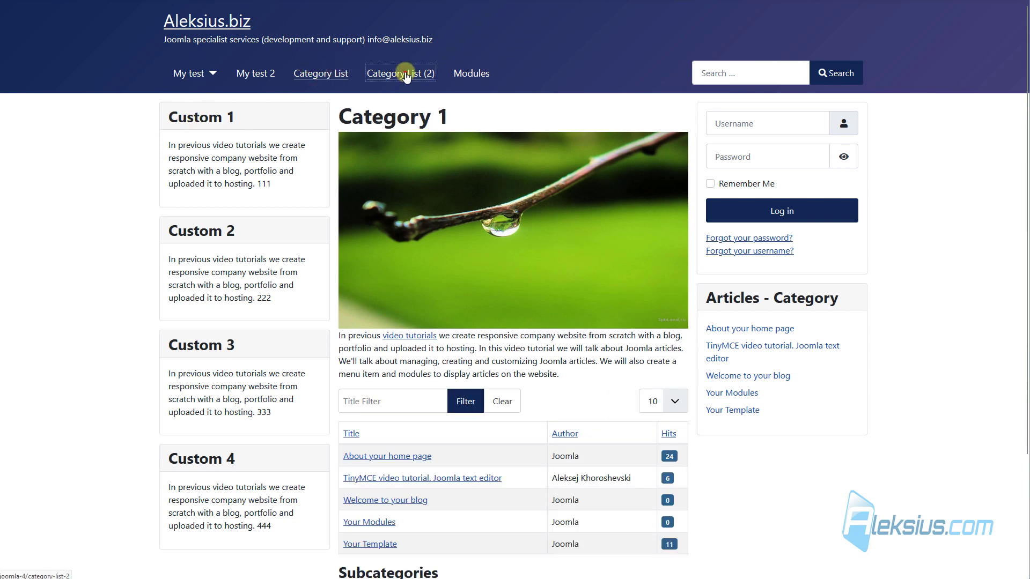
click(474, 77)
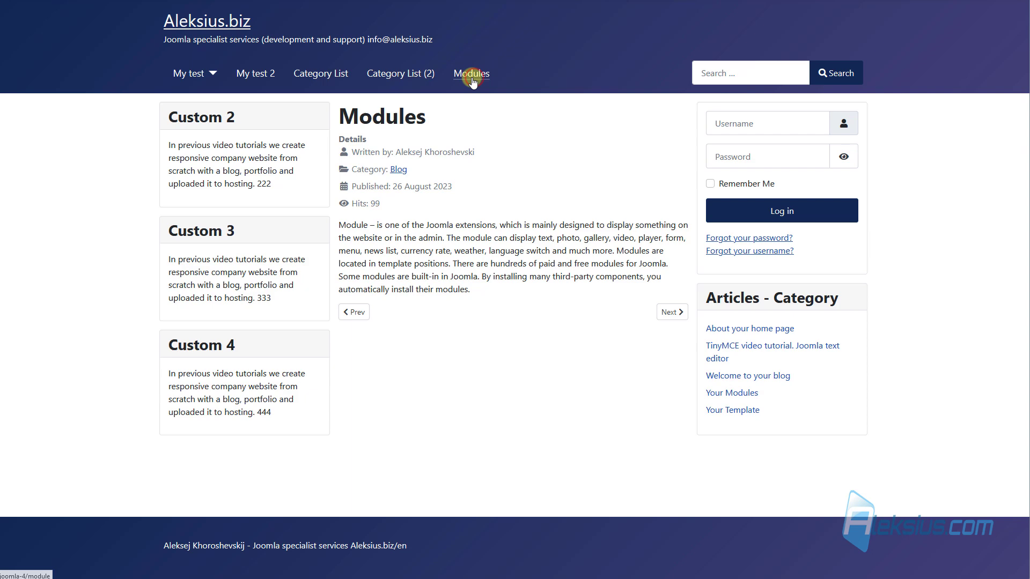
click(255, 74)
key(ctrl+Tab)
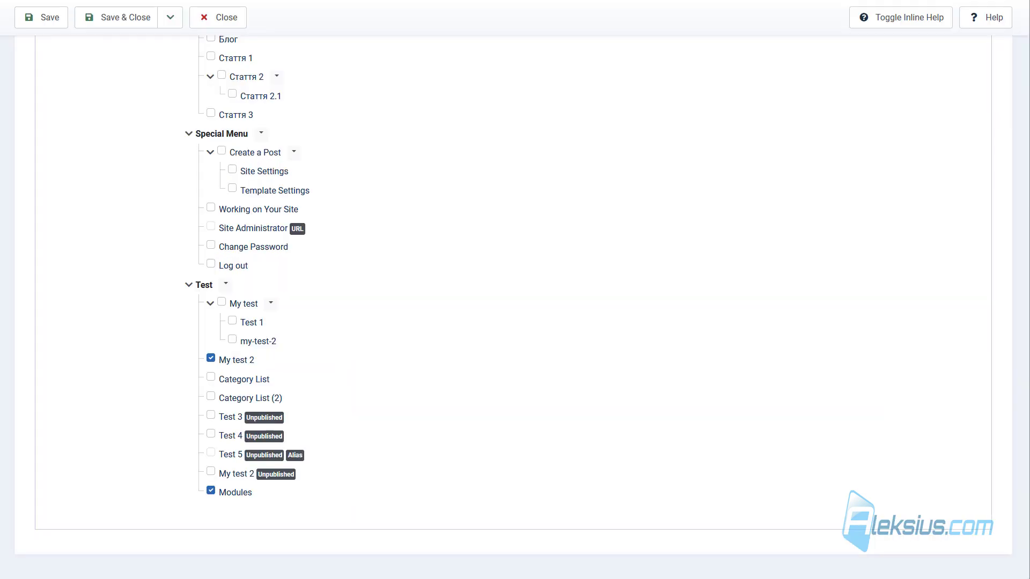
scroll(472, 370, up, 15)
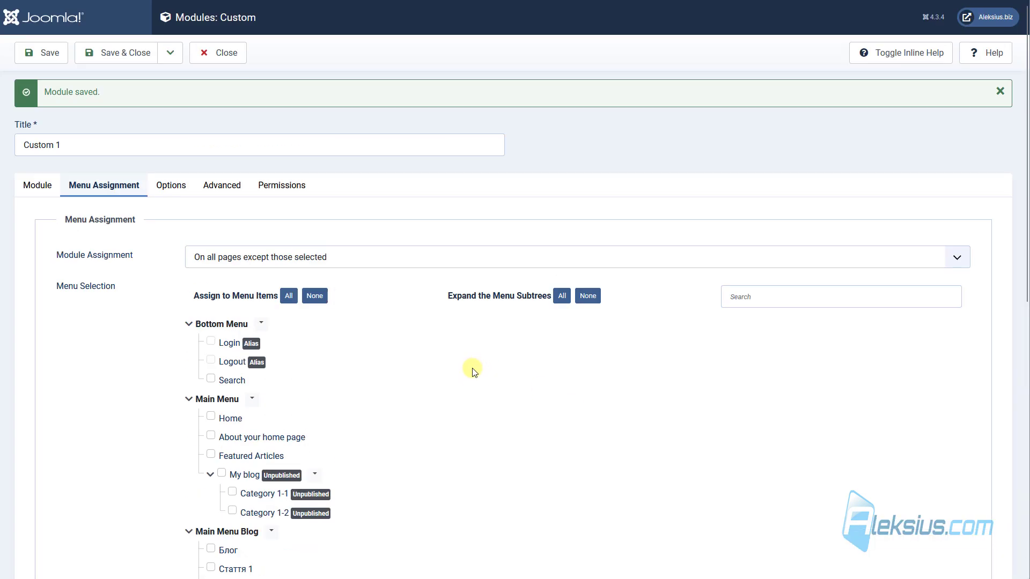
- Check and then uncheck all Bottom Menu and Main Menu items in the assignment tree
click(261, 324)
click(294, 365)
click(261, 324)
click(274, 392)
click(251, 399)
click(271, 441)
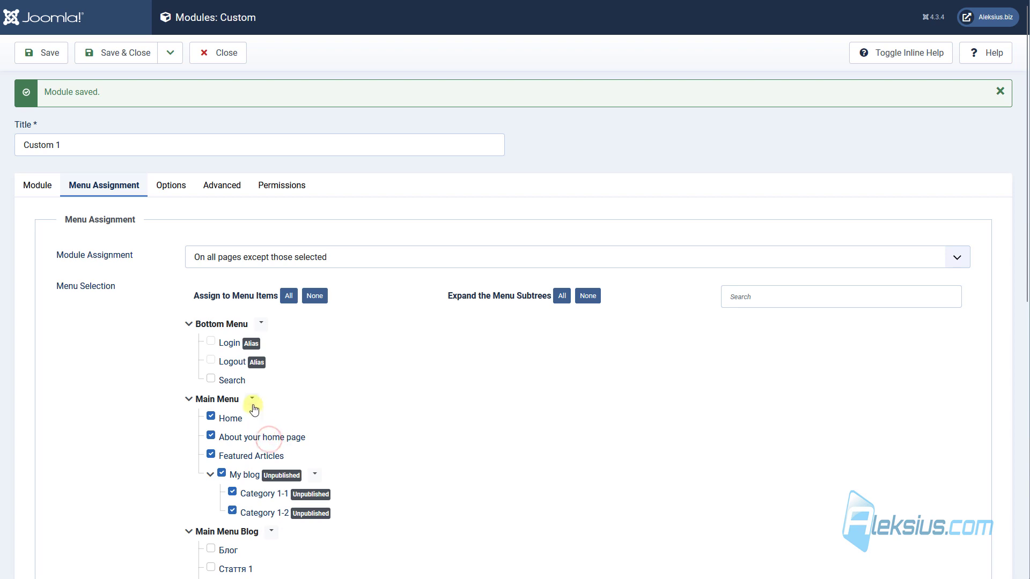
click(252, 400)
click(268, 468)
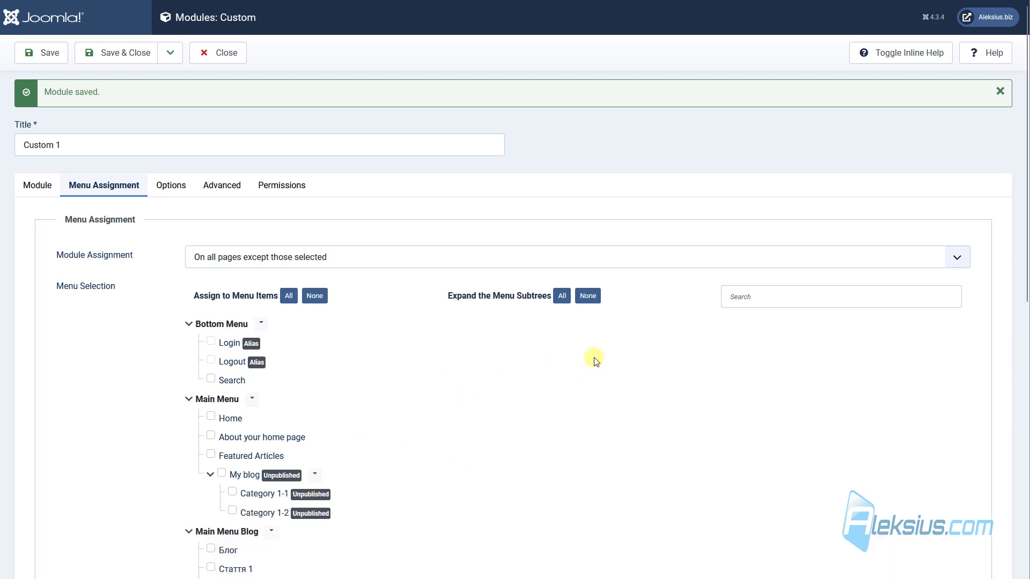
- Try the tree's check-all, uncheck-all, expand and collapse controls, and search menu items for 'hom'
click(288, 295)
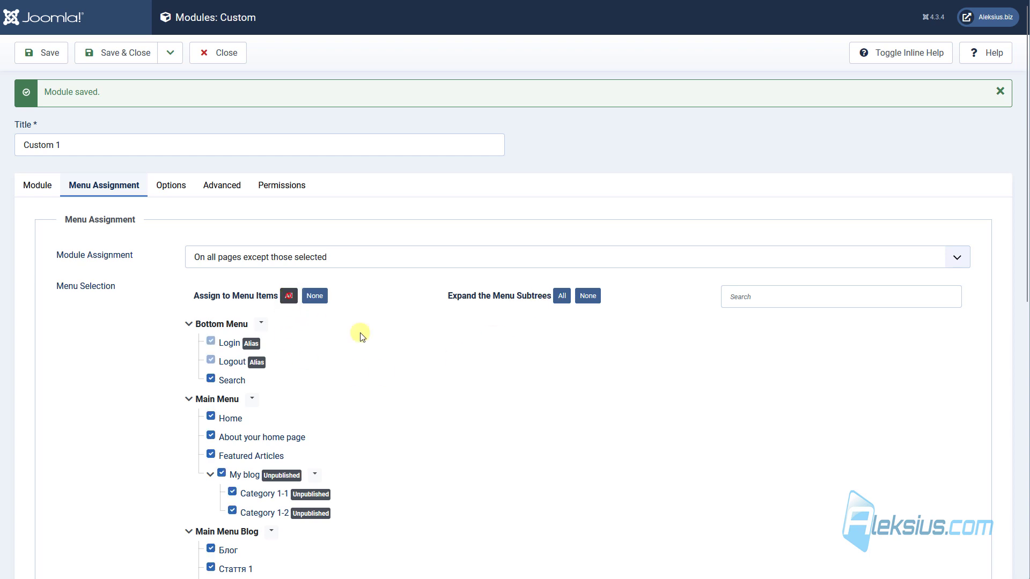
click(315, 296)
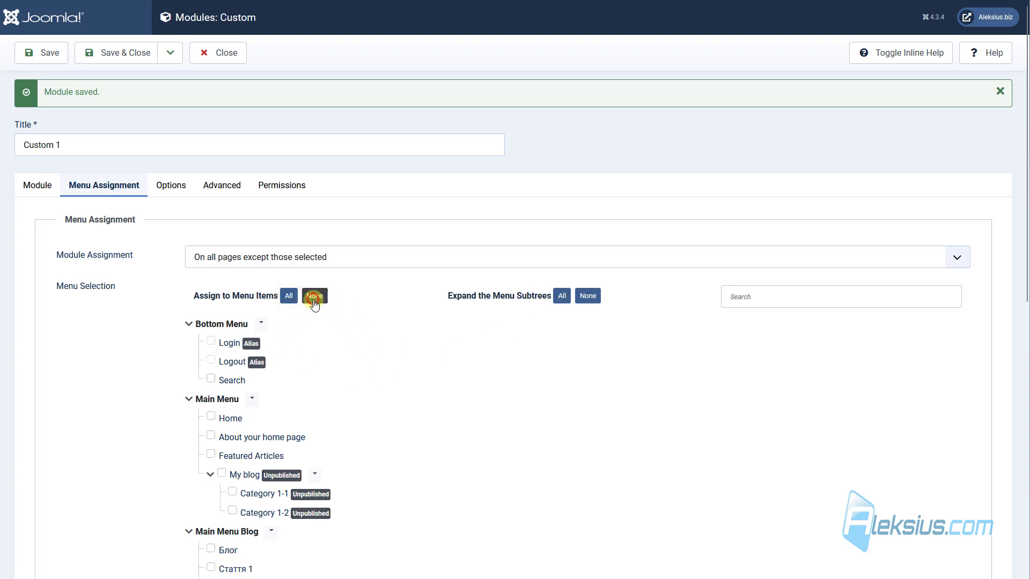
click(562, 298)
click(588, 296)
click(561, 295)
click(760, 296)
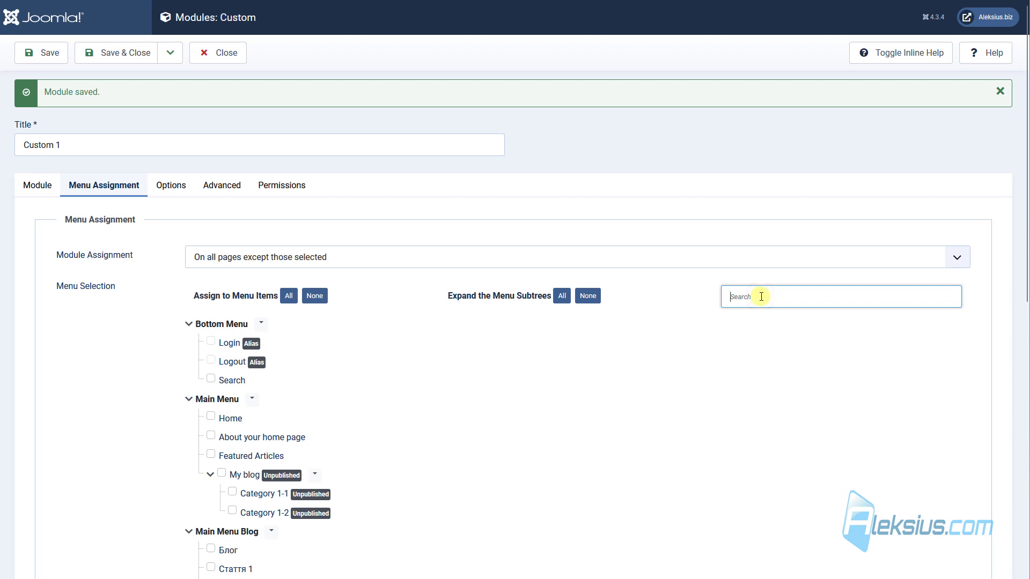
text(home)
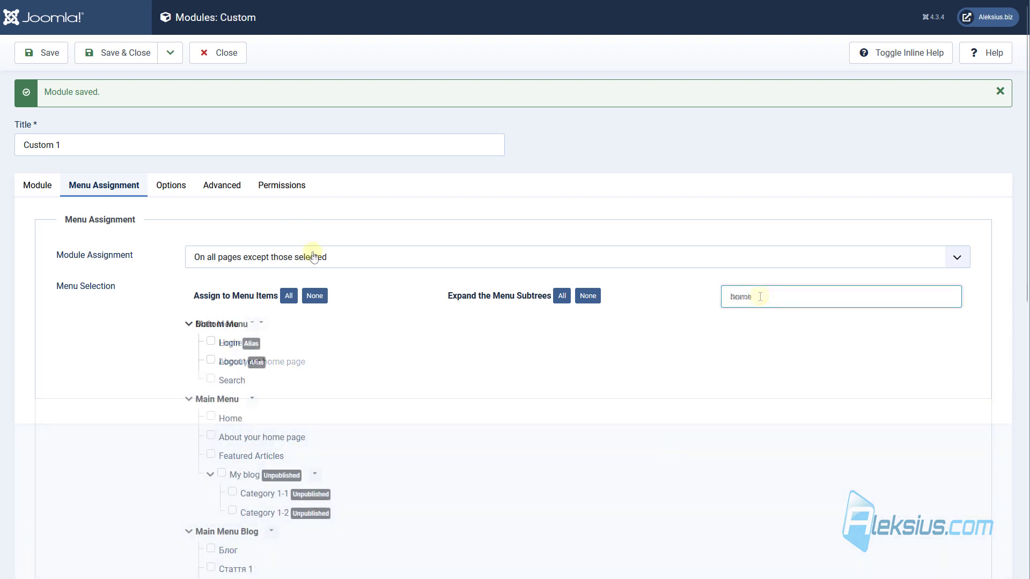
- Set Module Assignment to 'On all pages' and save
click(316, 257)
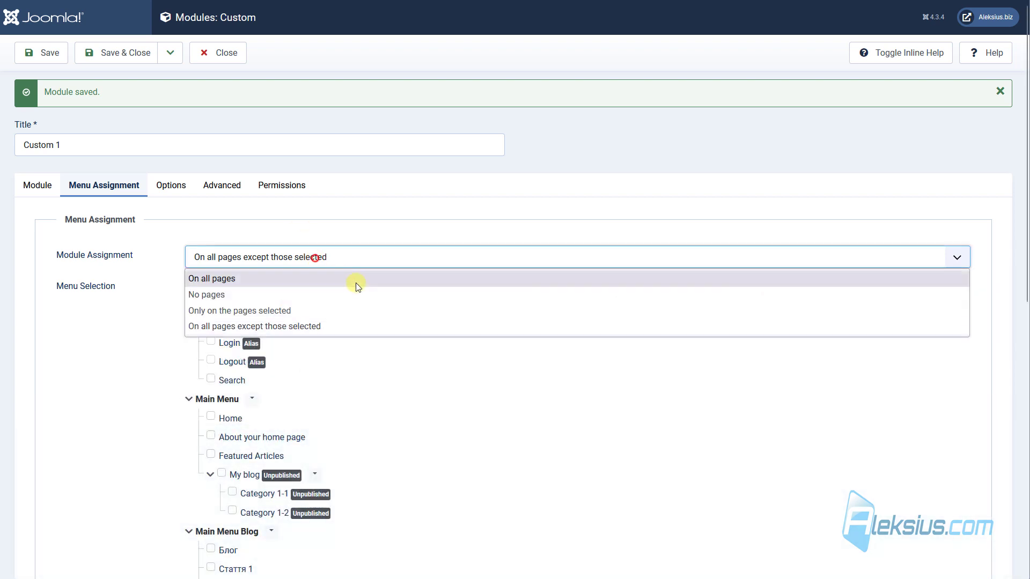
click(280, 282)
click(50, 54)
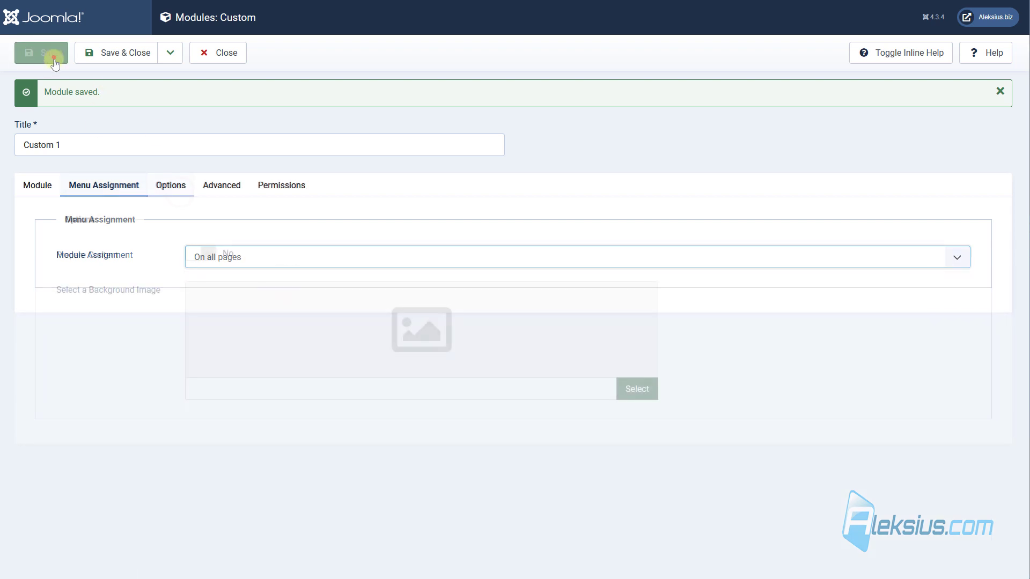
- Review the fields on Custom 1's Advanced tab
click(224, 189)
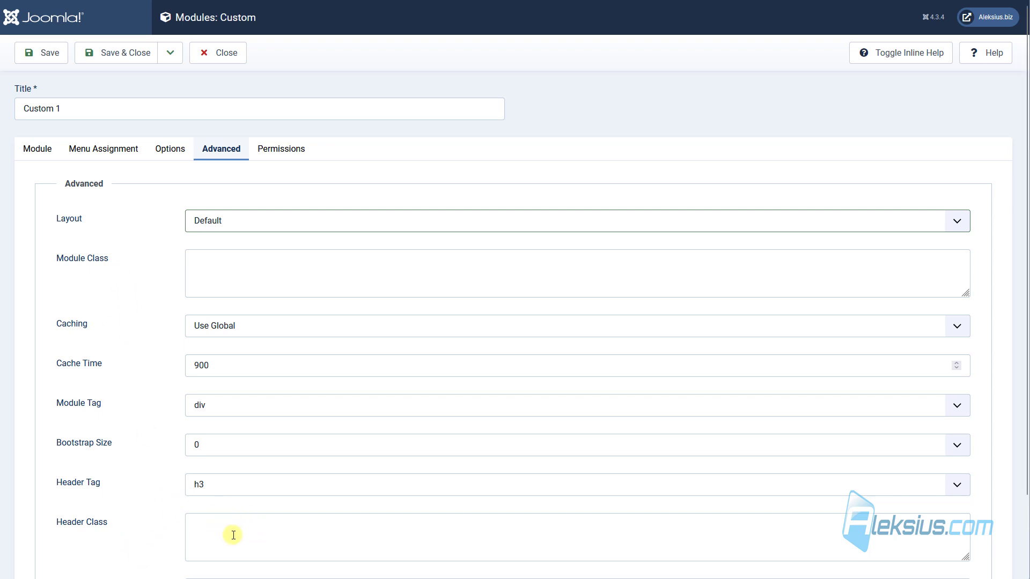
scroll(142, 402, down, 2)
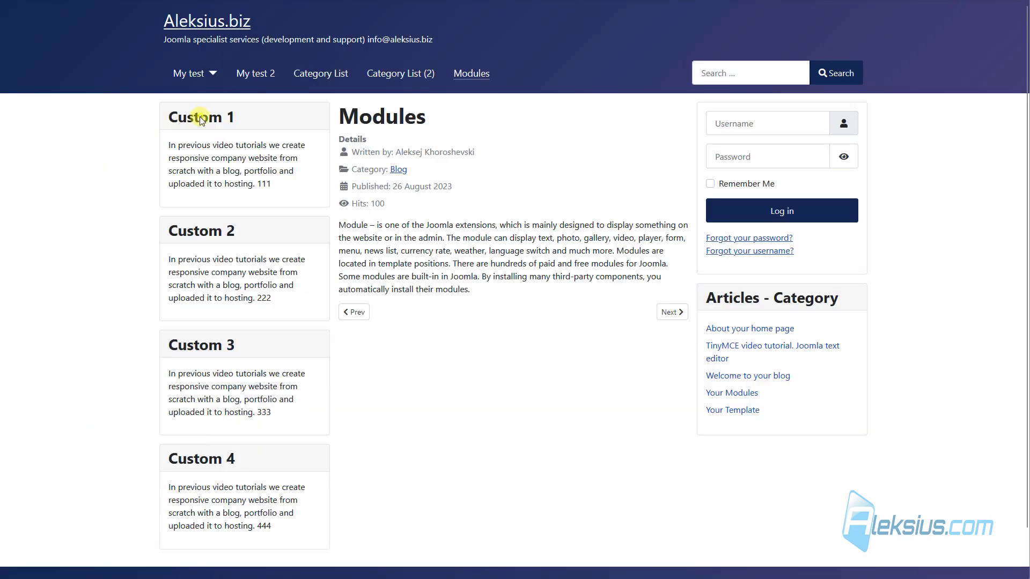
- Inspect the Custom 1 heading's markup in Firefox developer tools
right_click(199, 117)
click(246, 274)
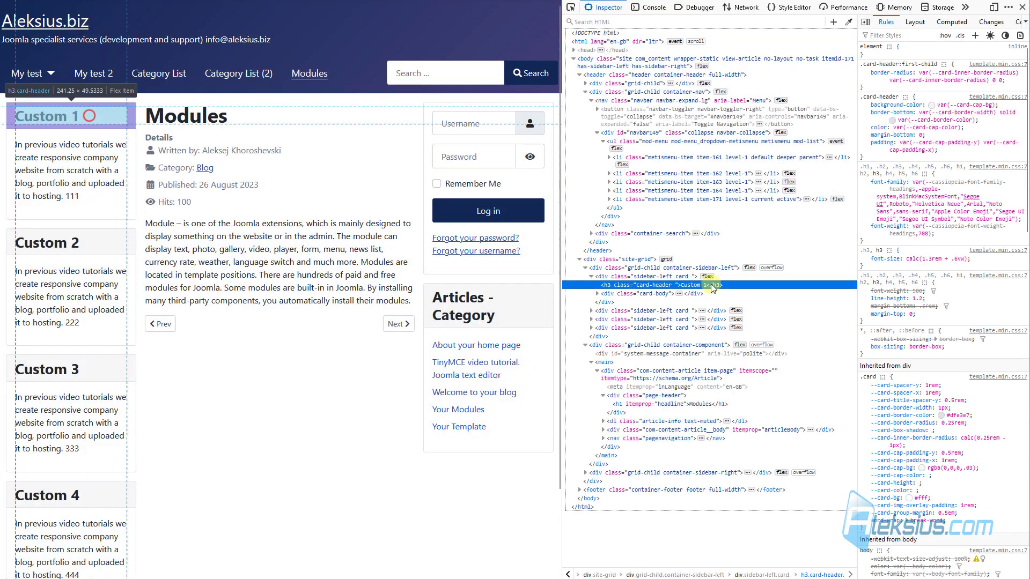
key(ctrl+plus)
key(ctrl+plus)
key(ctrl+plus)
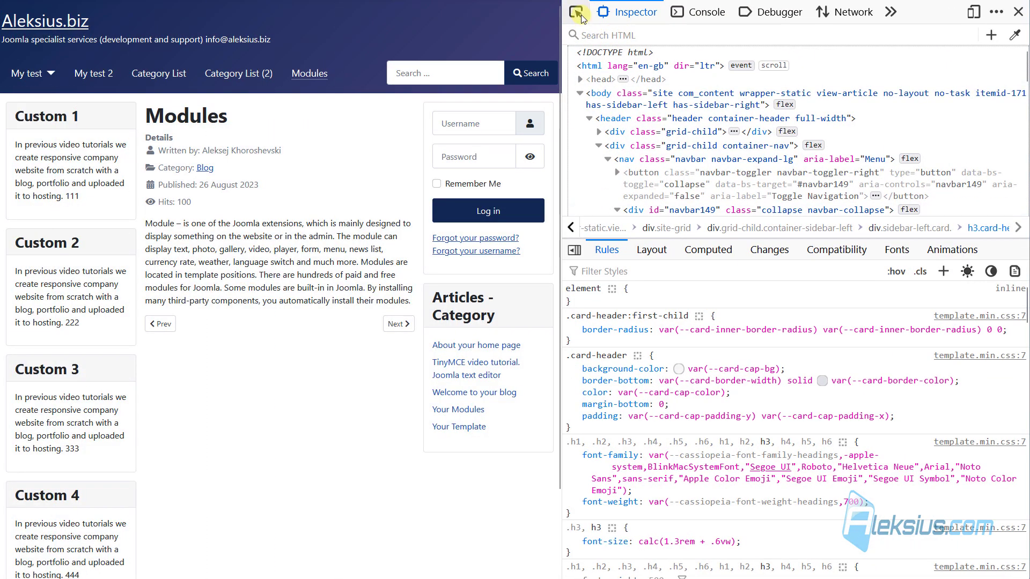
click(576, 12)
click(90, 116)
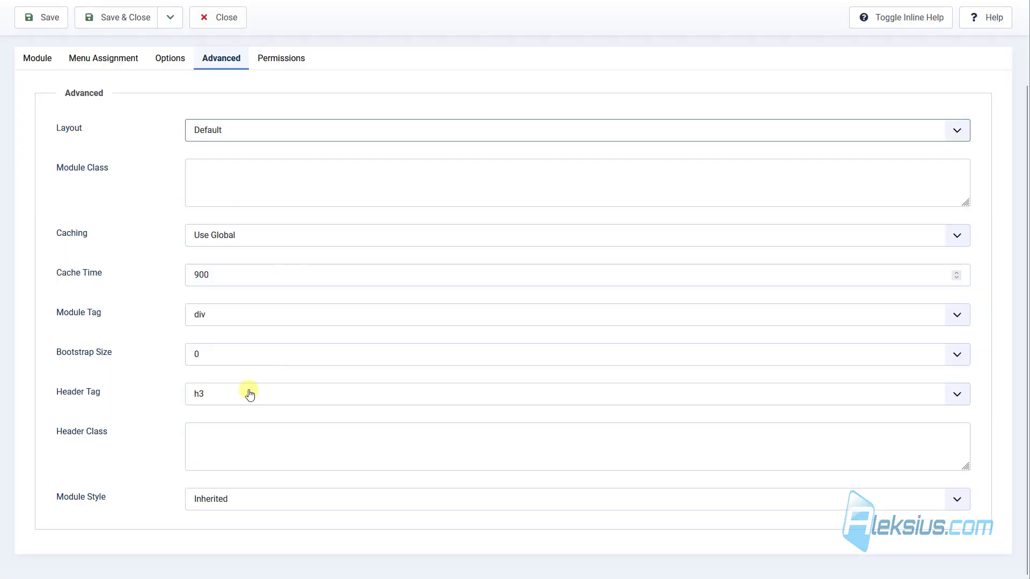
- Set Header Tag to p, save, reload the site, and inspect the heading again
click(243, 394)
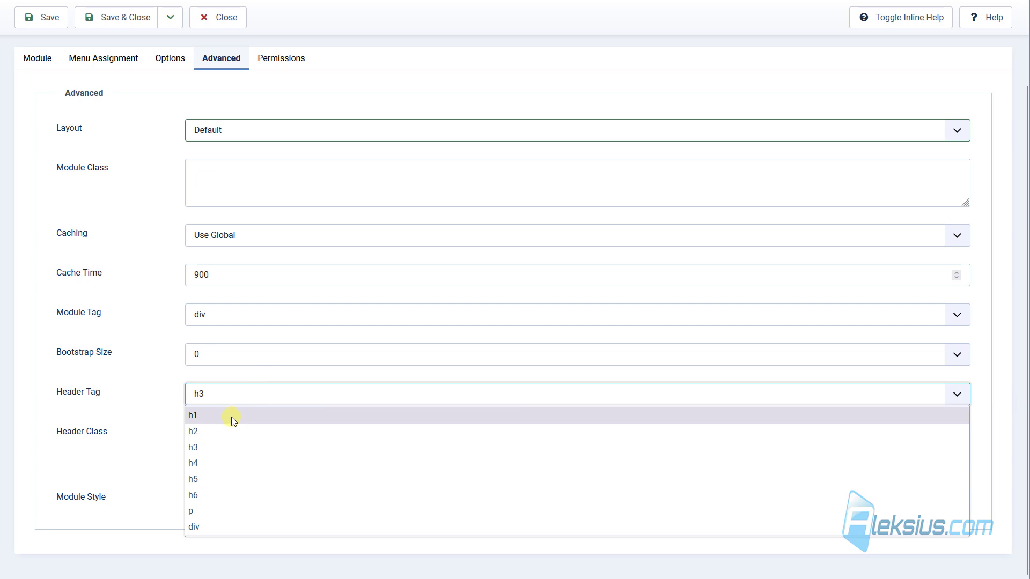
click(217, 513)
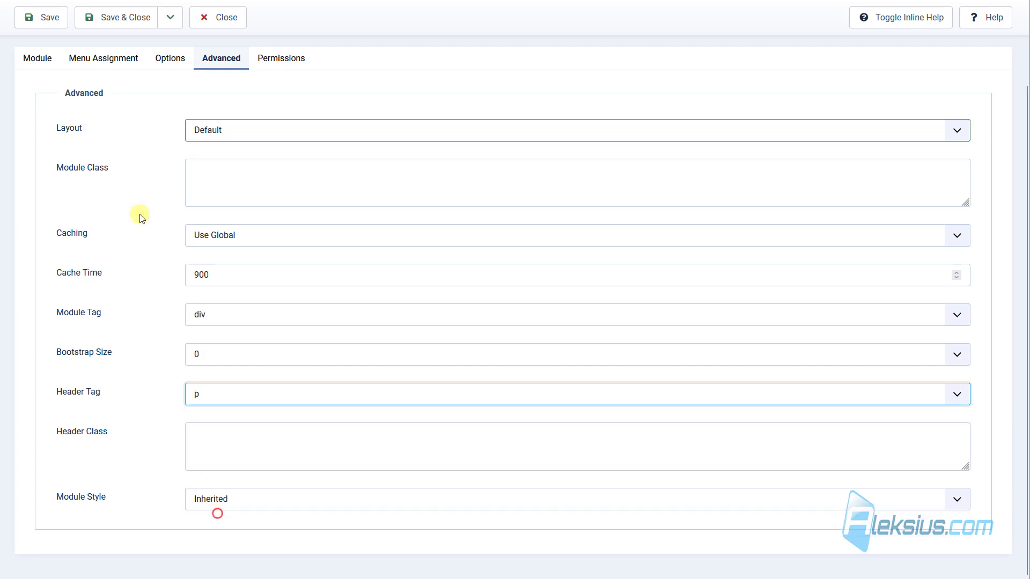
click(31, 12)
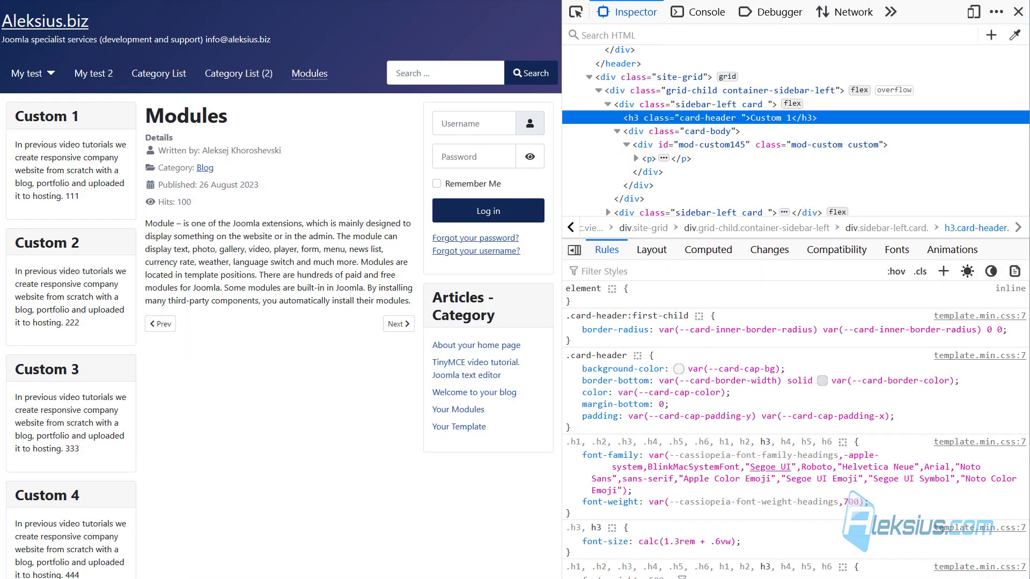
key(F5)
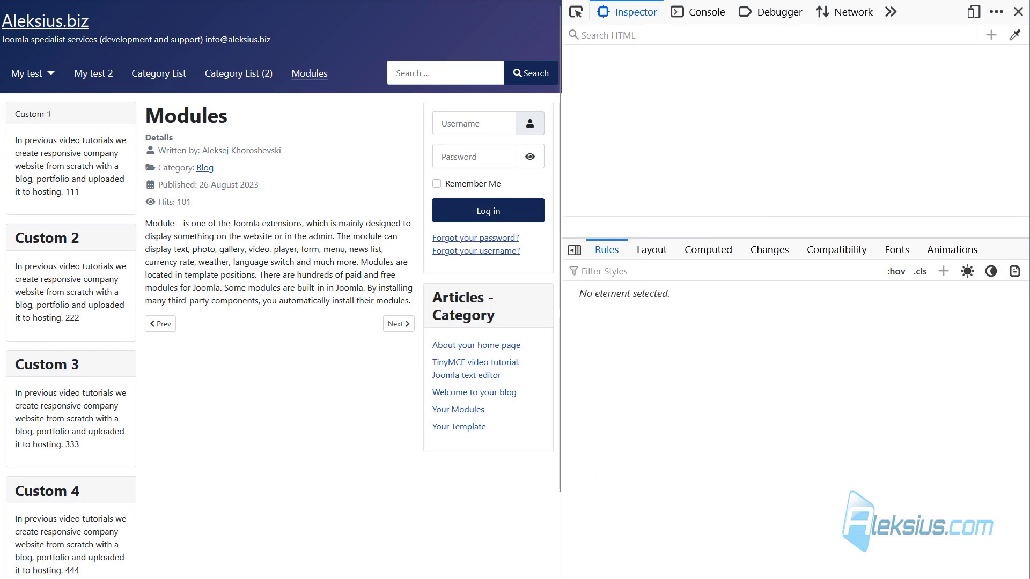
click(575, 11)
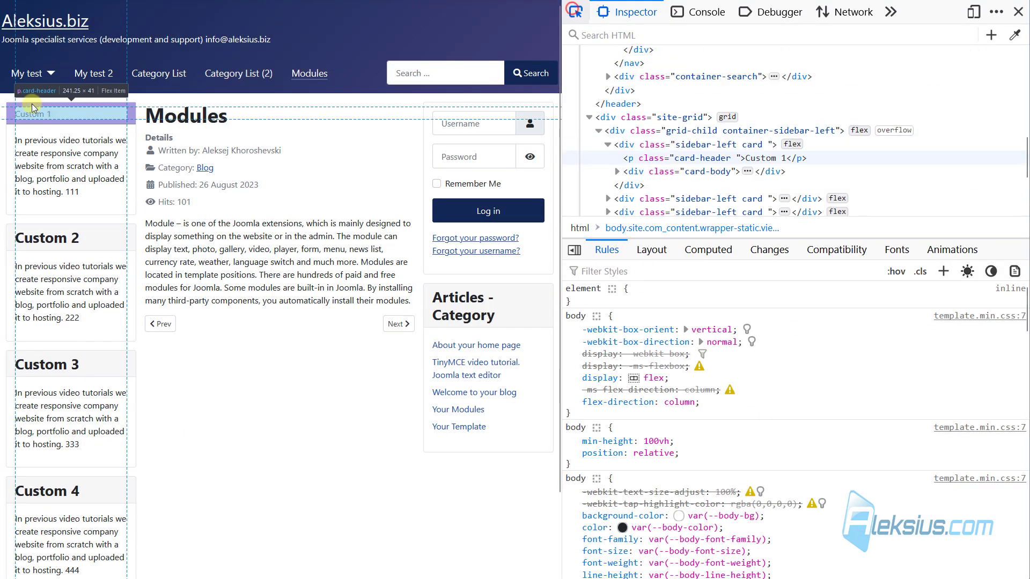
click(60, 117)
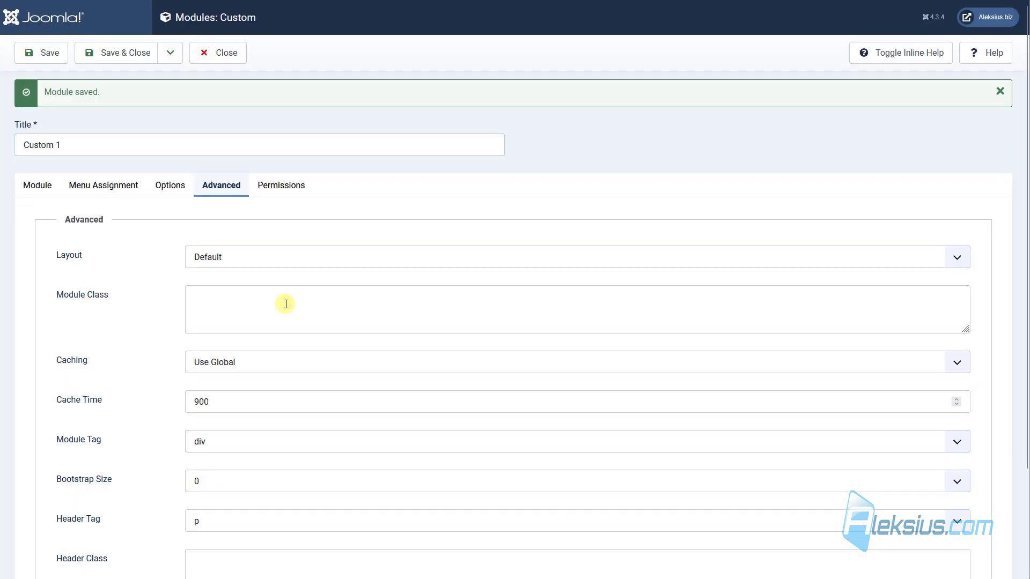
scroll(284, 309, down, 3)
- Set Custom 1's header tag back to h3 and save
click(243, 387)
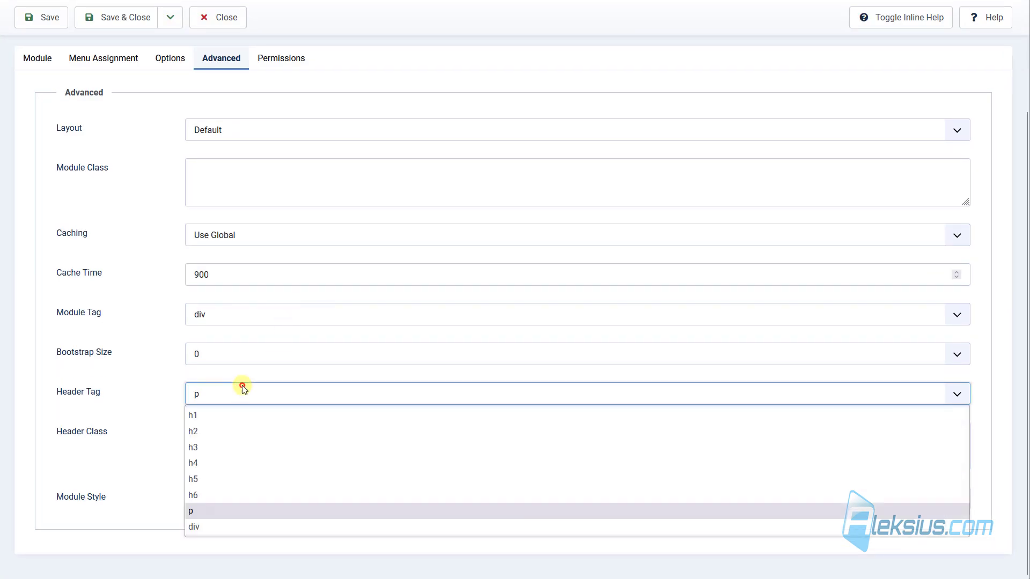
click(227, 447)
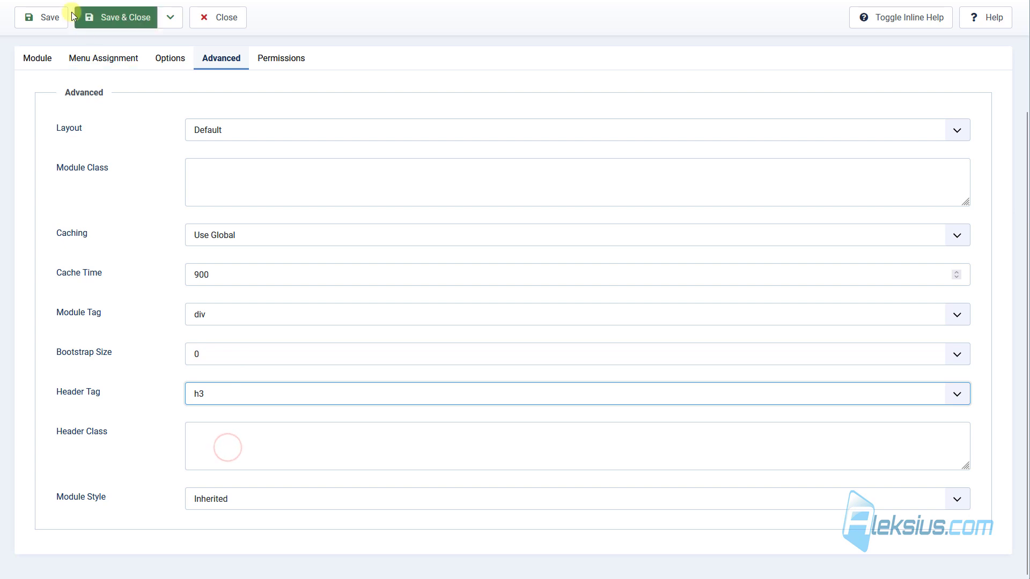
click(56, 17)
- Try the noCard module style, save, and reload the site to see the effect
scroll(267, 161, down, 2)
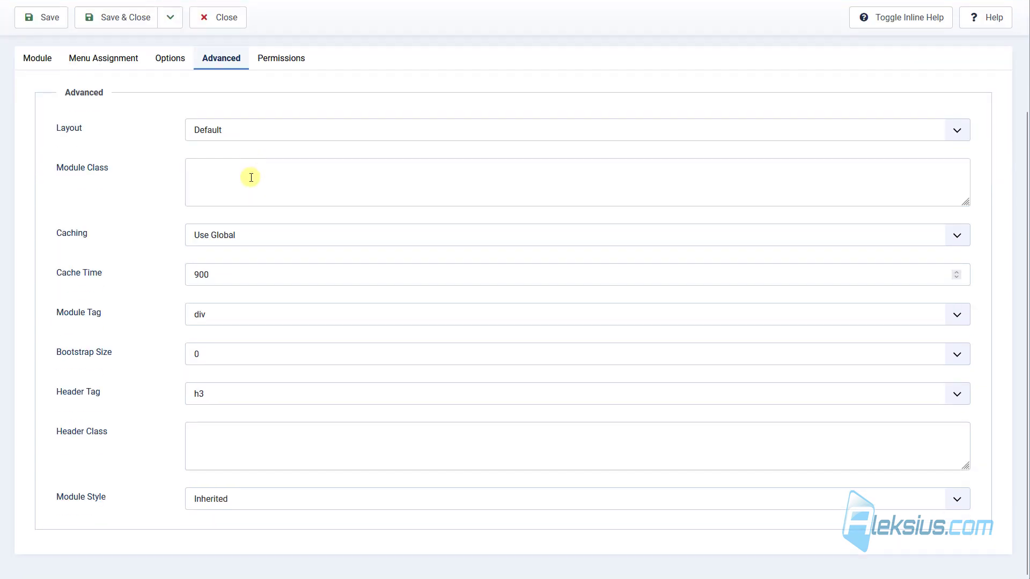
click(234, 504)
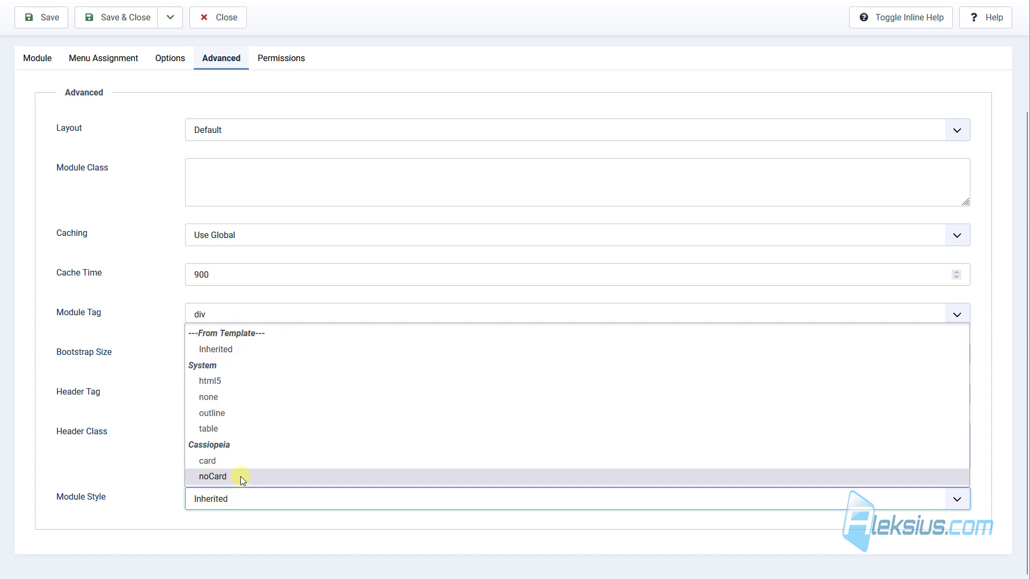
click(240, 477)
click(51, 17)
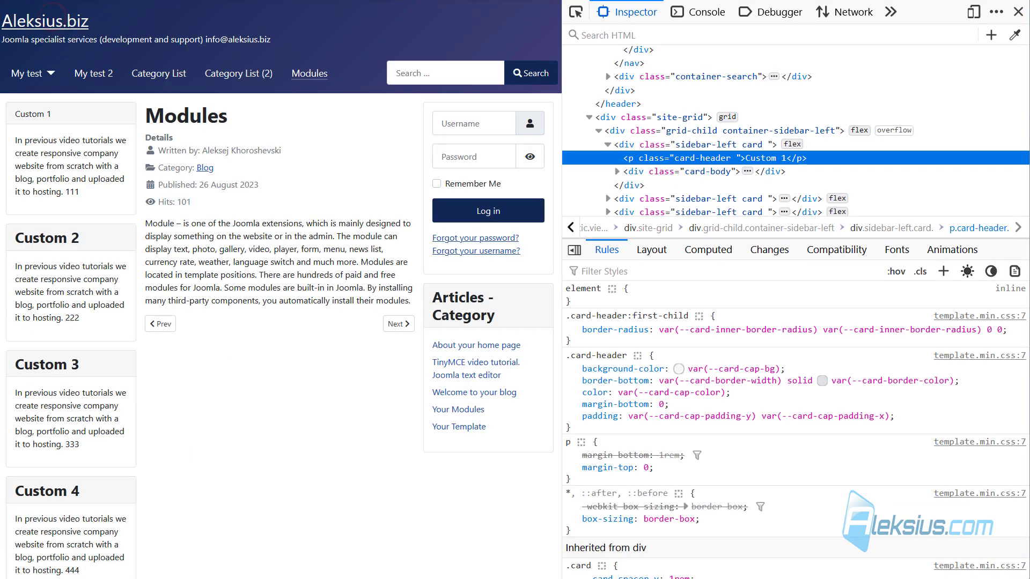
key(F5)
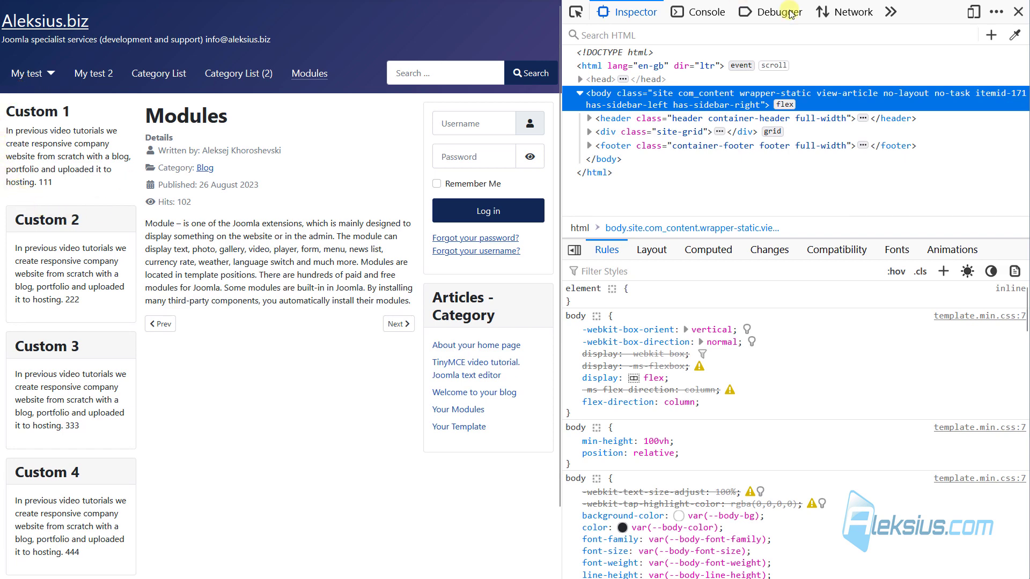
click(1018, 12)
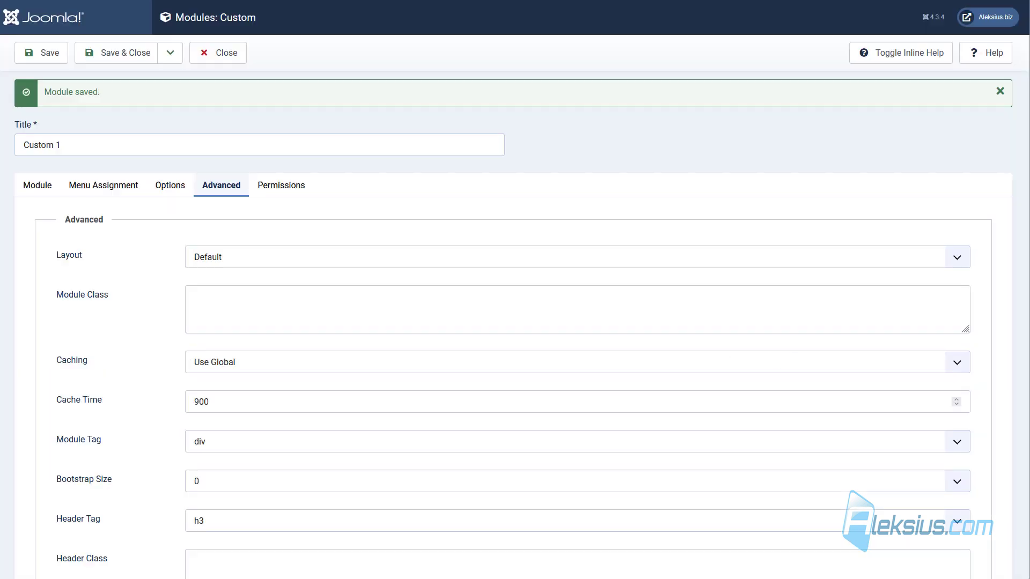
- Return Custom 1's module style to Inherited and save and close
scroll(241, 463, down, 3)
click(233, 500)
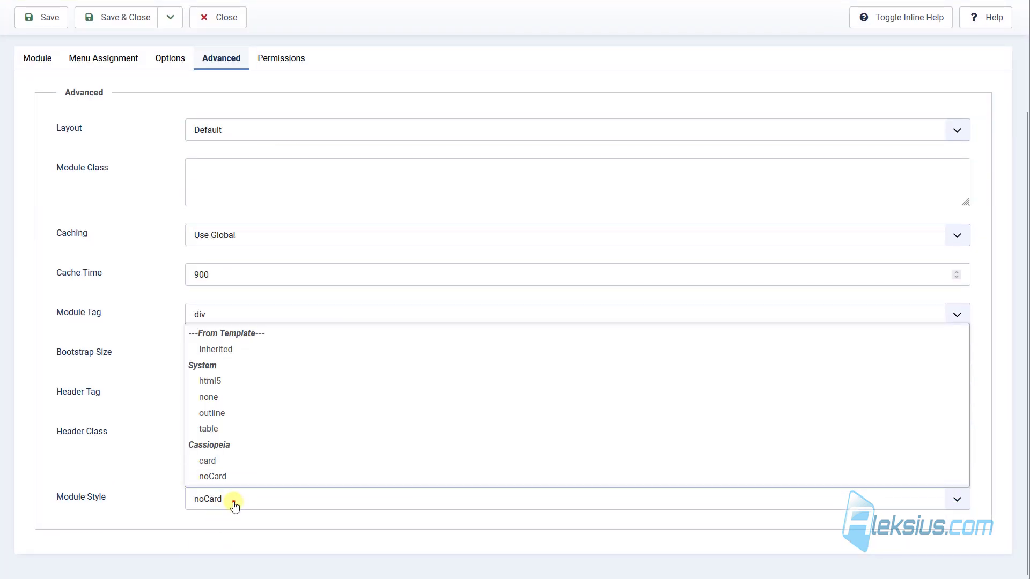
click(255, 347)
click(41, 17)
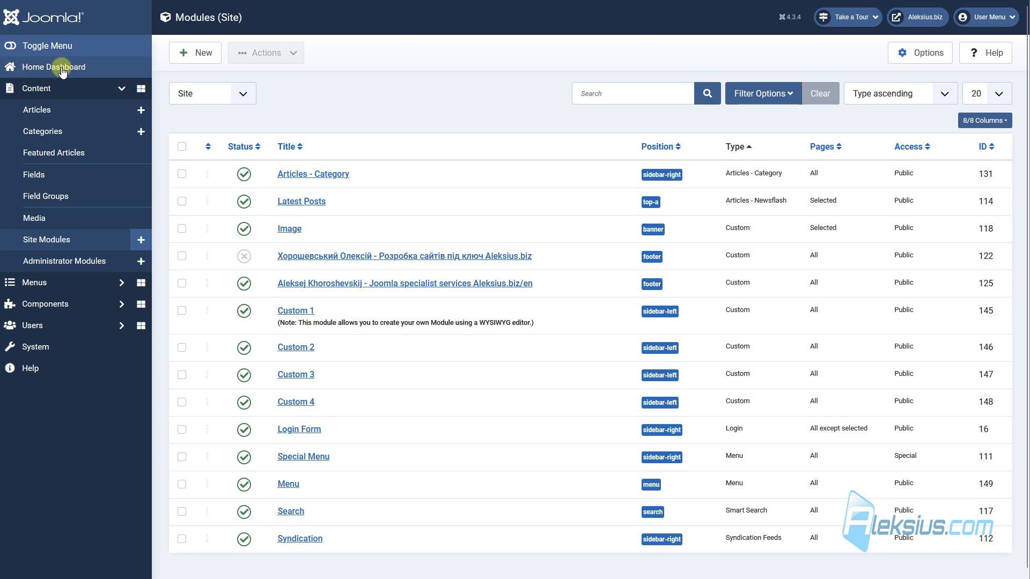
- In the Modules article, add an empty paragraph after the words 'much more.'
click(57, 109)
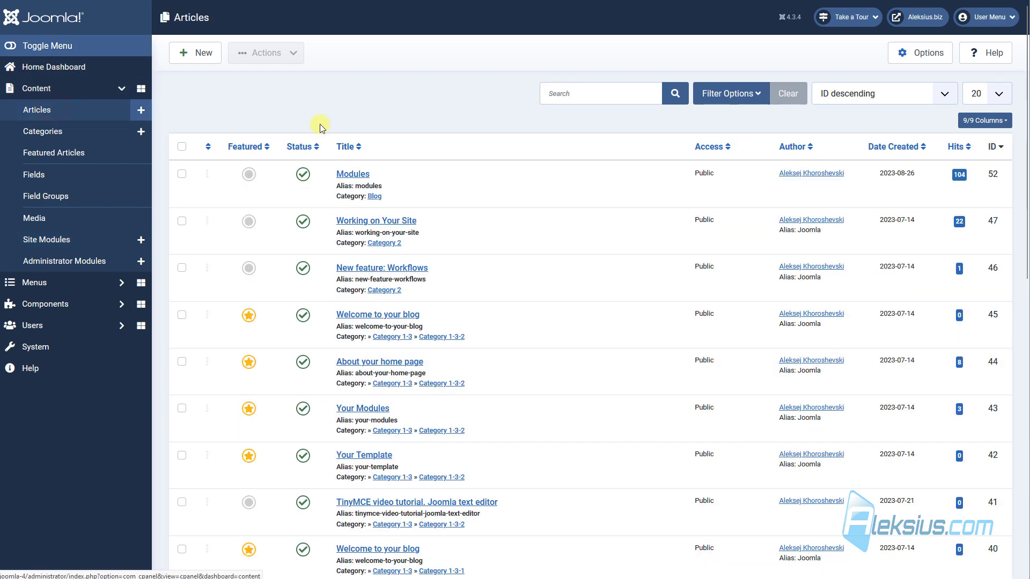
click(358, 175)
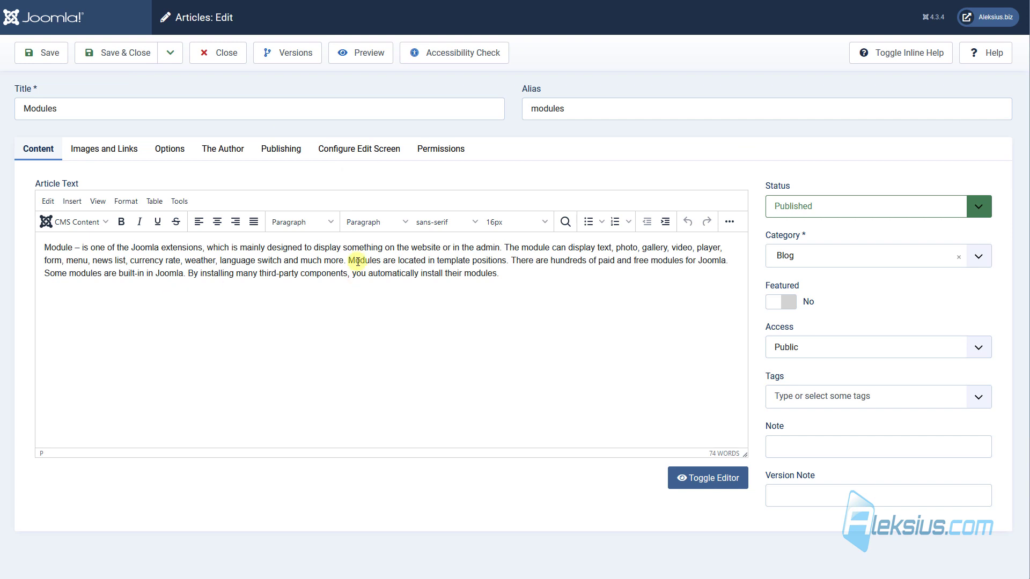
click(349, 261)
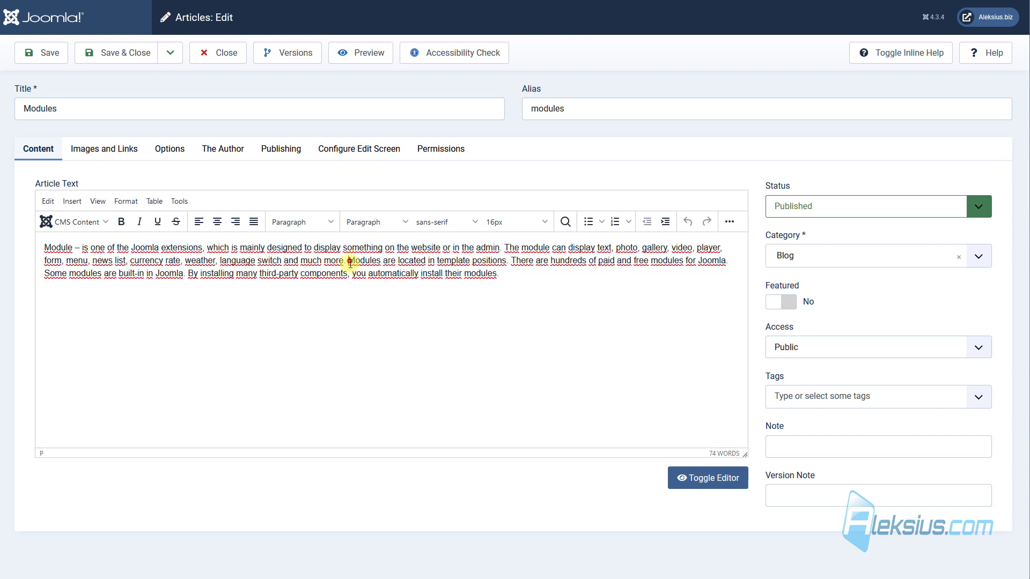
key(Return)
click(100, 279)
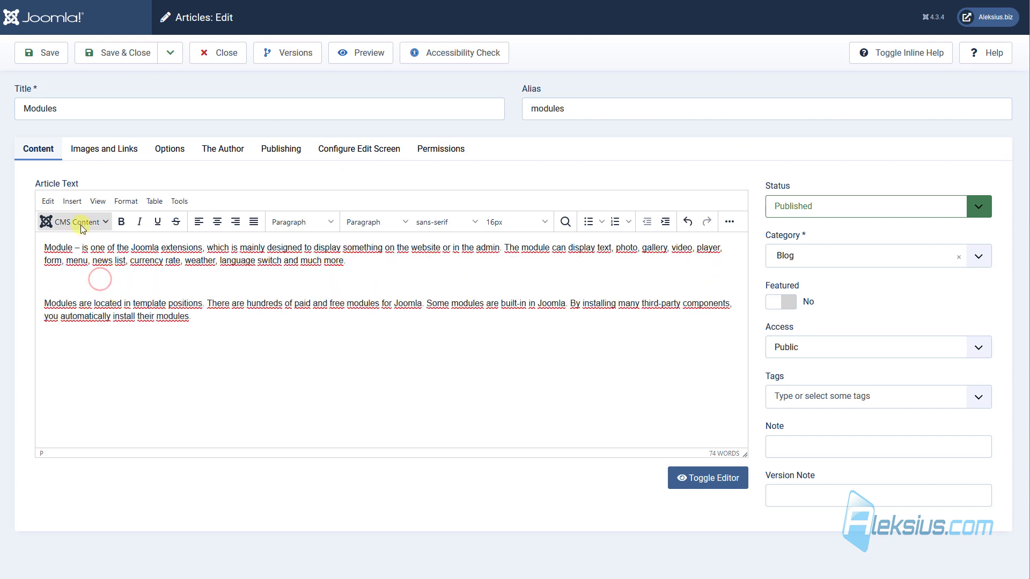
- Embed the Custom 1 module as {loadmoduleid 145}, save, and reload the site
click(81, 224)
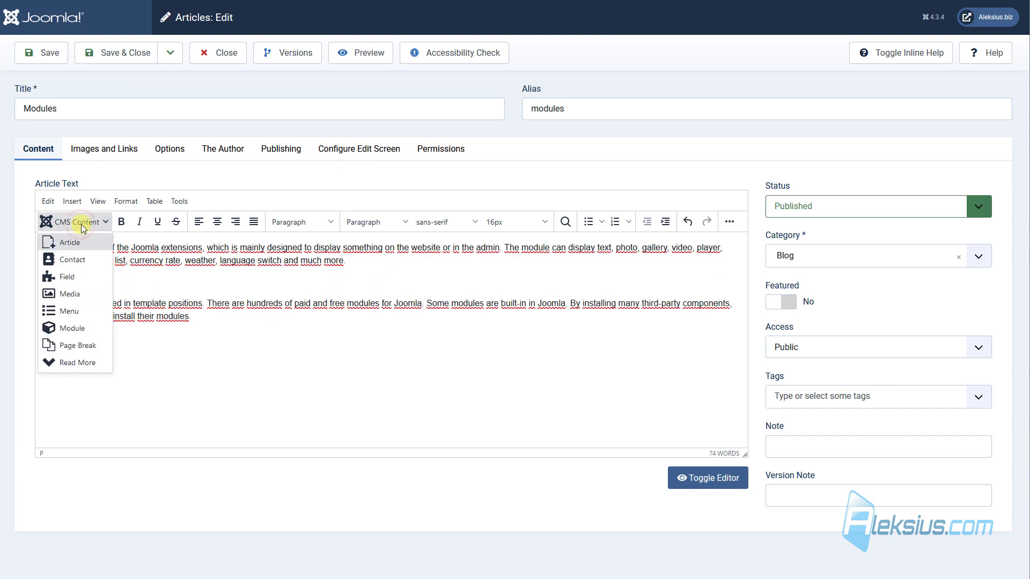
click(91, 327)
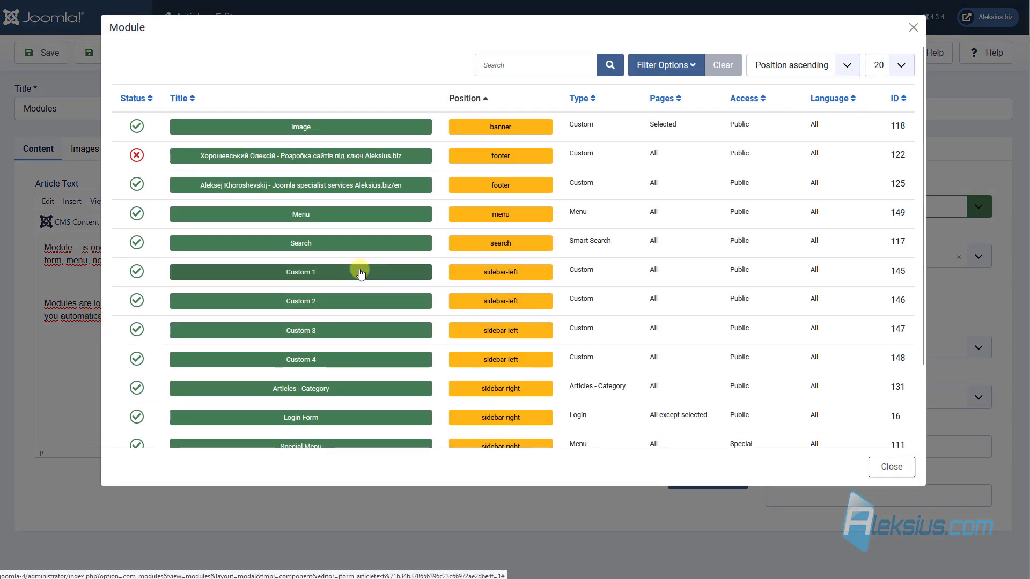
click(320, 274)
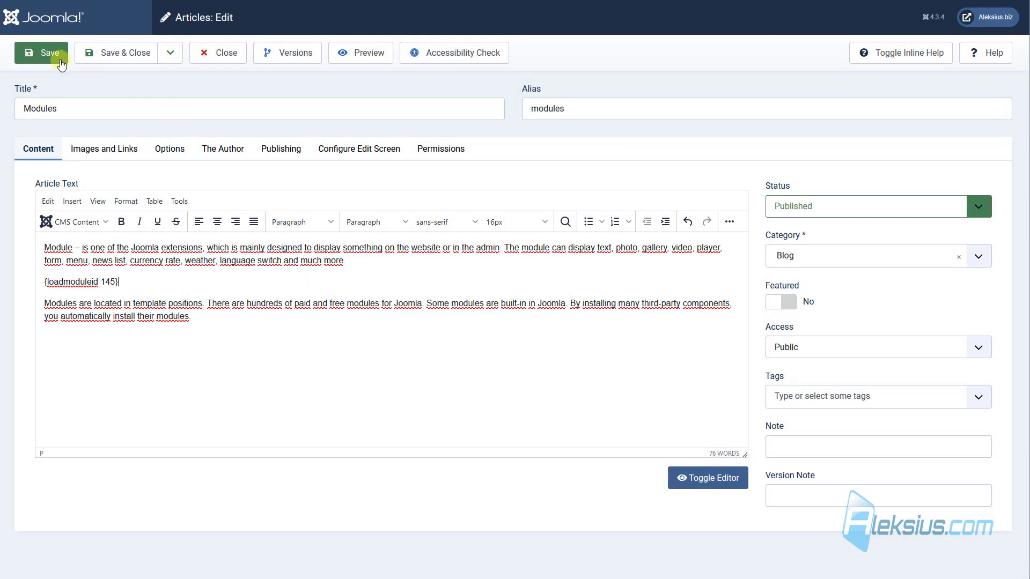
click(60, 60)
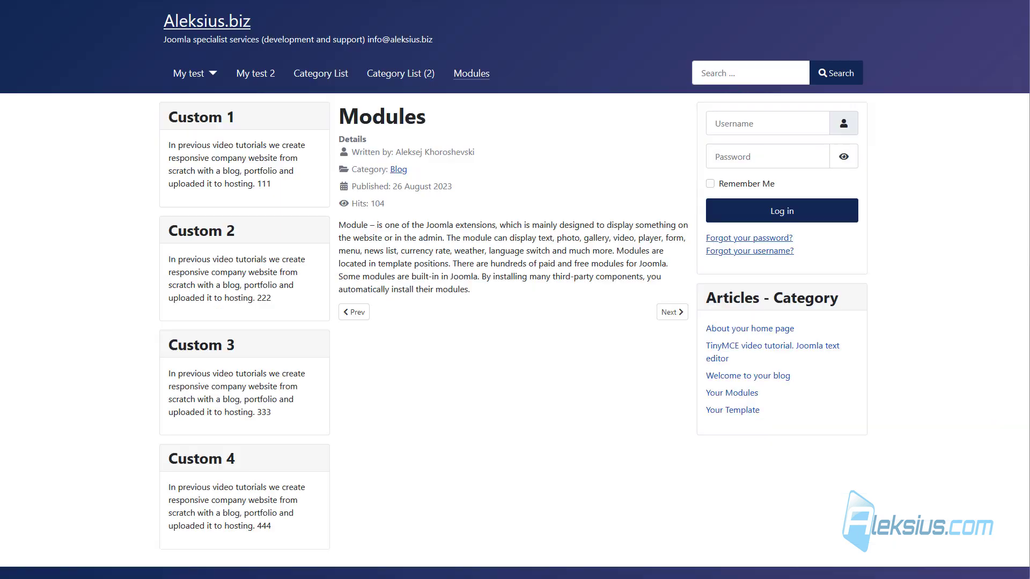
key(F5)
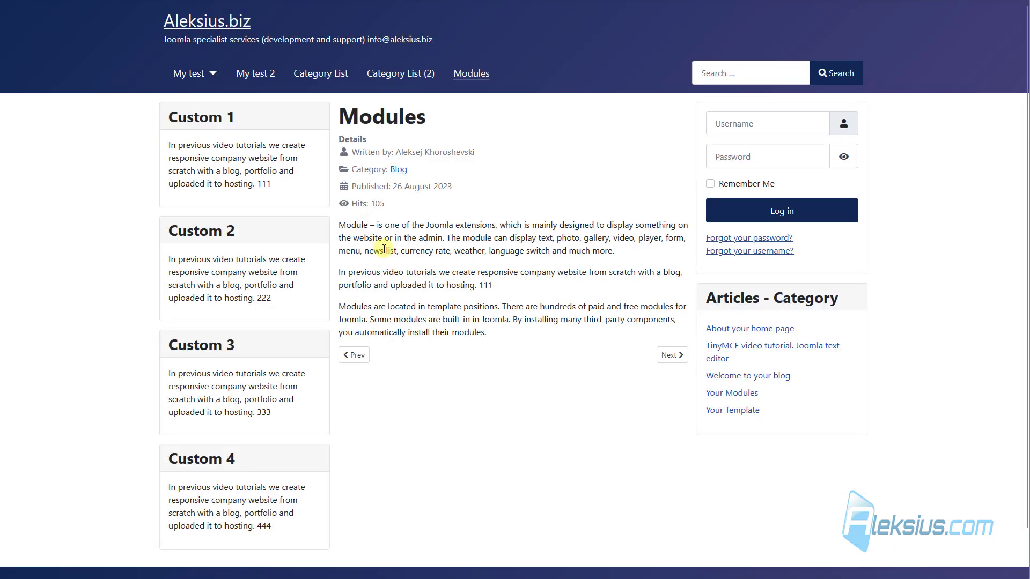
- Delete the {loadmoduleid 145} tag from the article text
triple_click(387, 276)
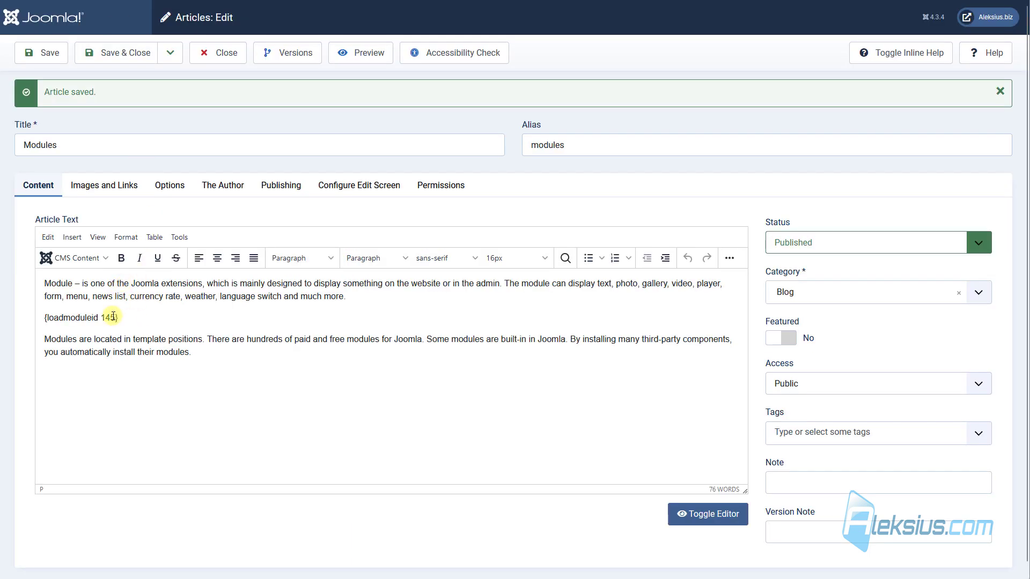
drag(113, 317, 30, 316)
key(BackSpace)
- Insert {loadposition sidebar-left} into the article, save, and reload the site article to check
click(73, 259)
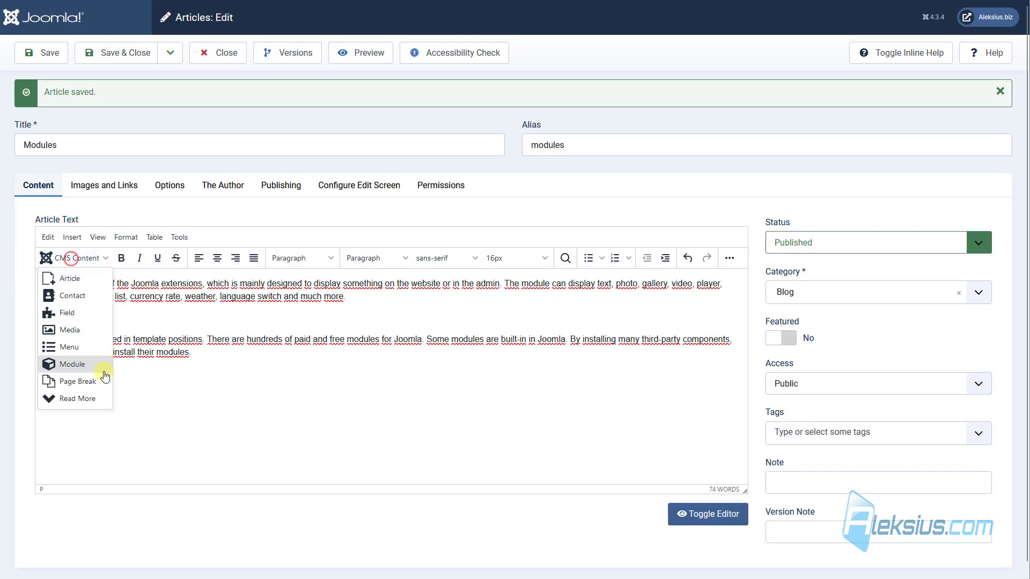
click(102, 361)
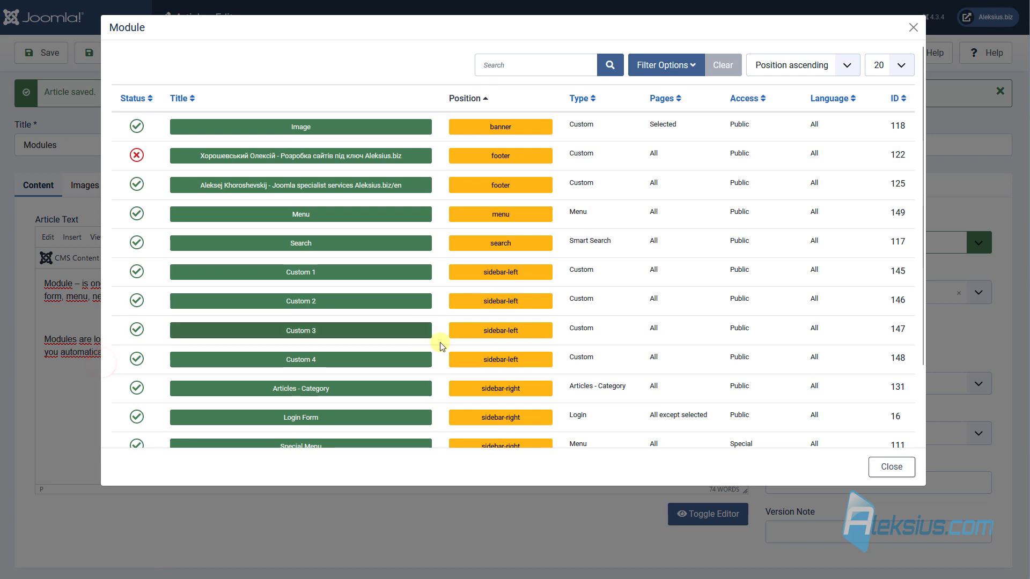
click(513, 275)
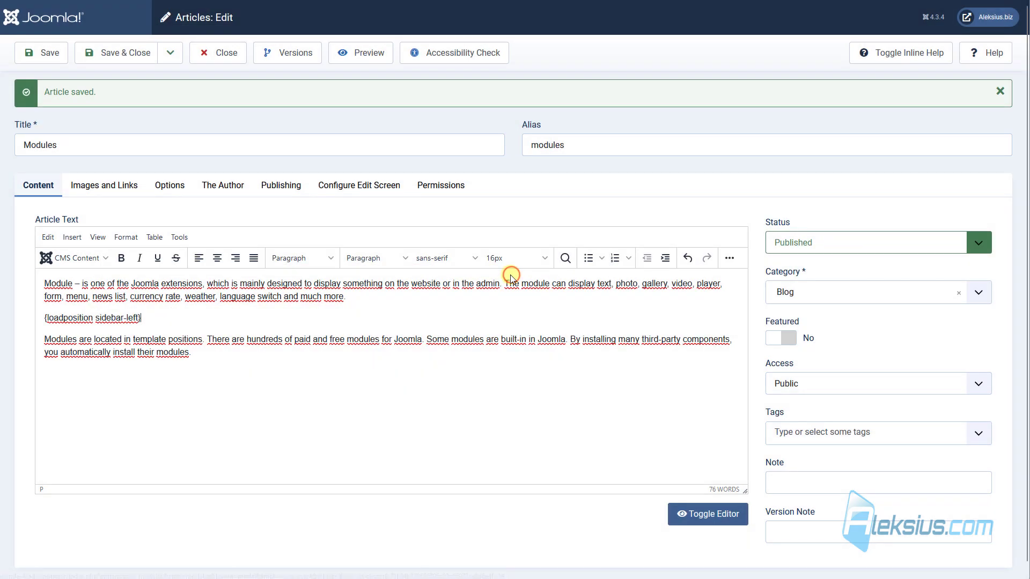
click(33, 50)
key(ctrl+Tab)
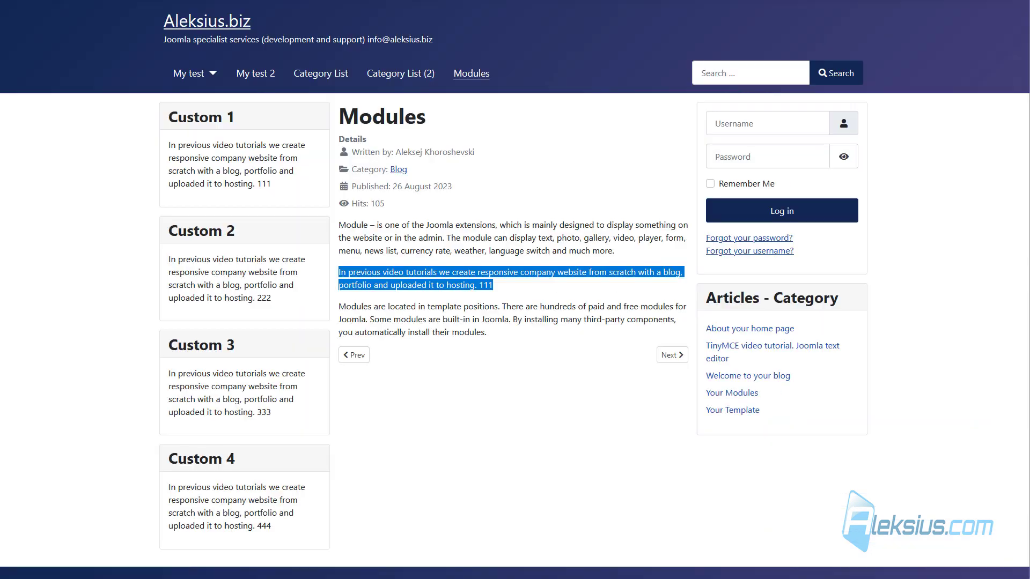
key(F5)
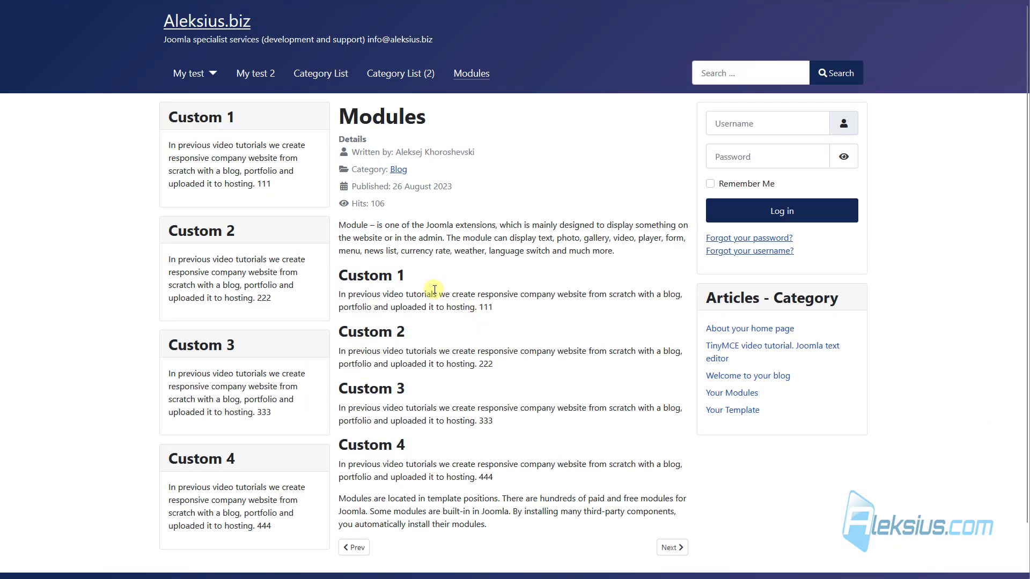
key(ctrl+Tab)
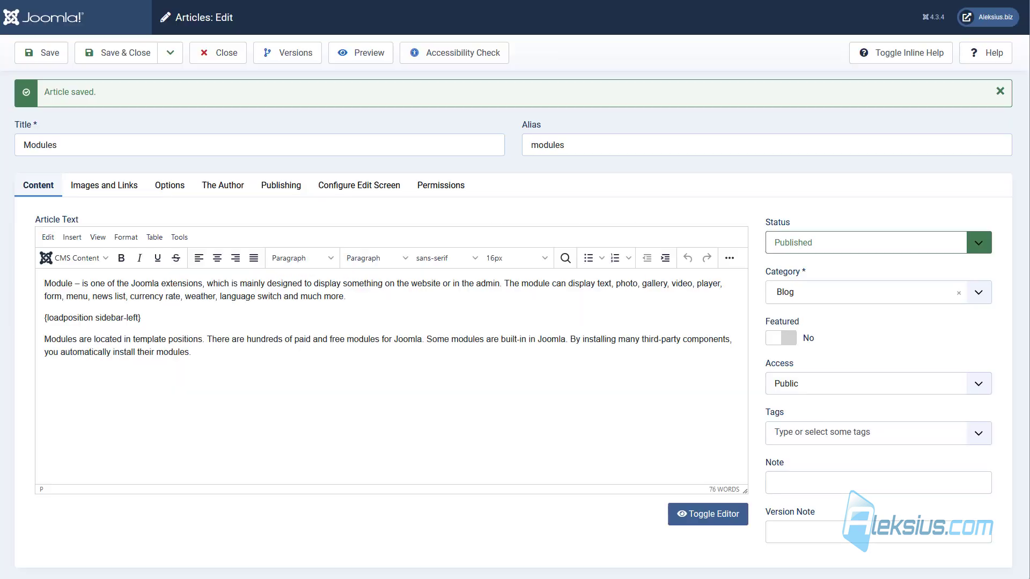
- Save and close the article, then filter the Plugins list to content plugins
click(123, 49)
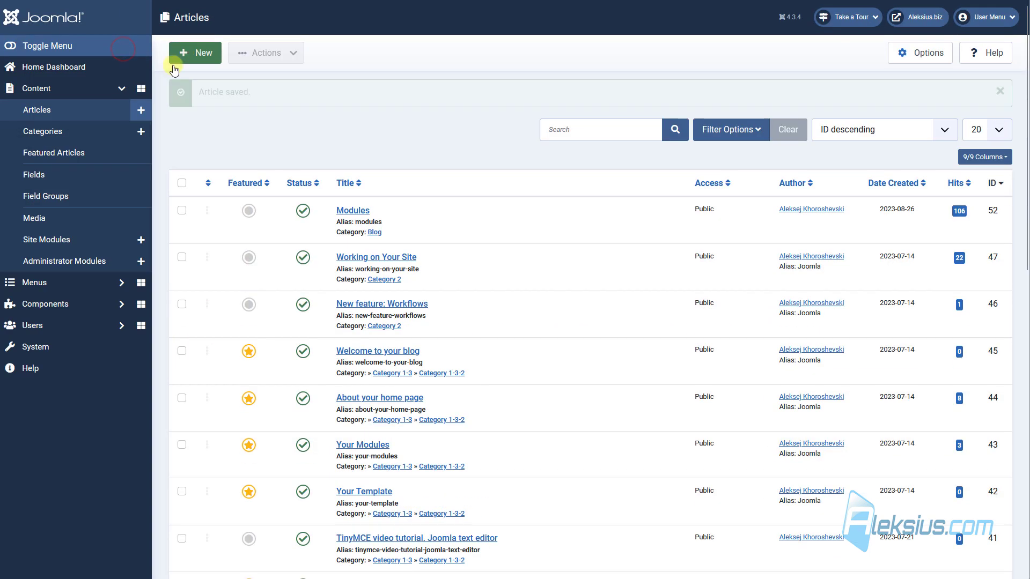
click(76, 346)
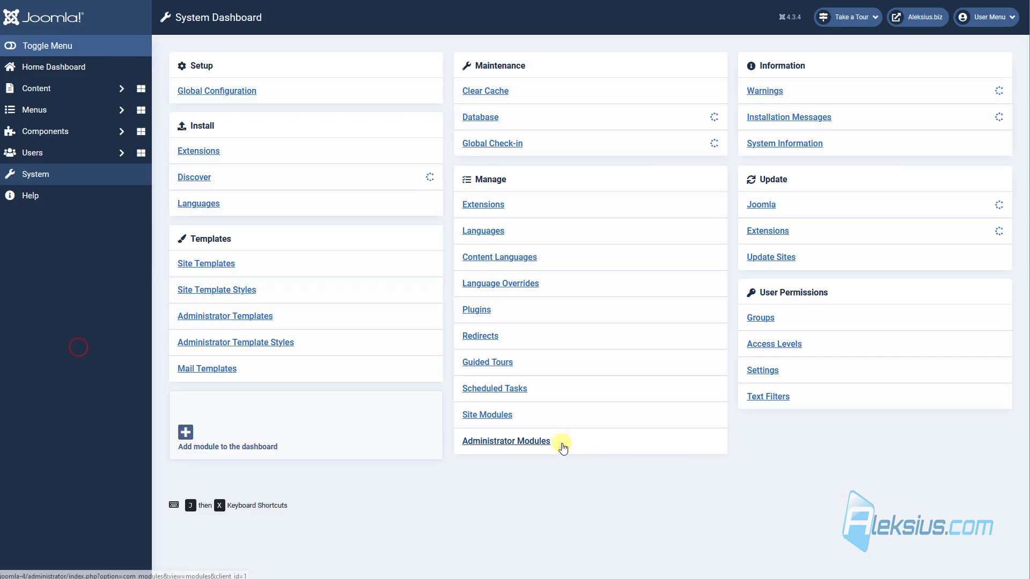
click(485, 310)
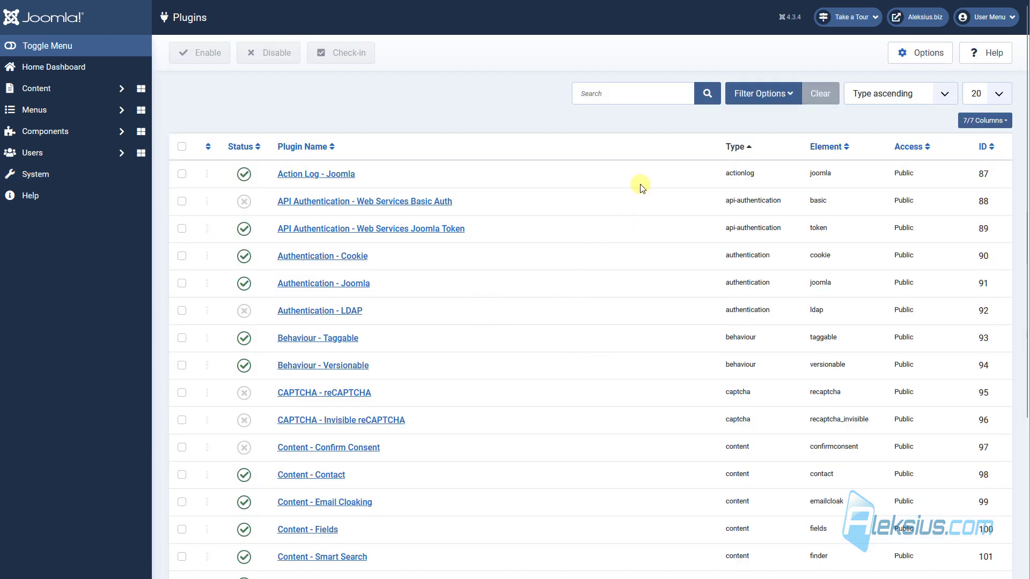
click(772, 98)
click(400, 137)
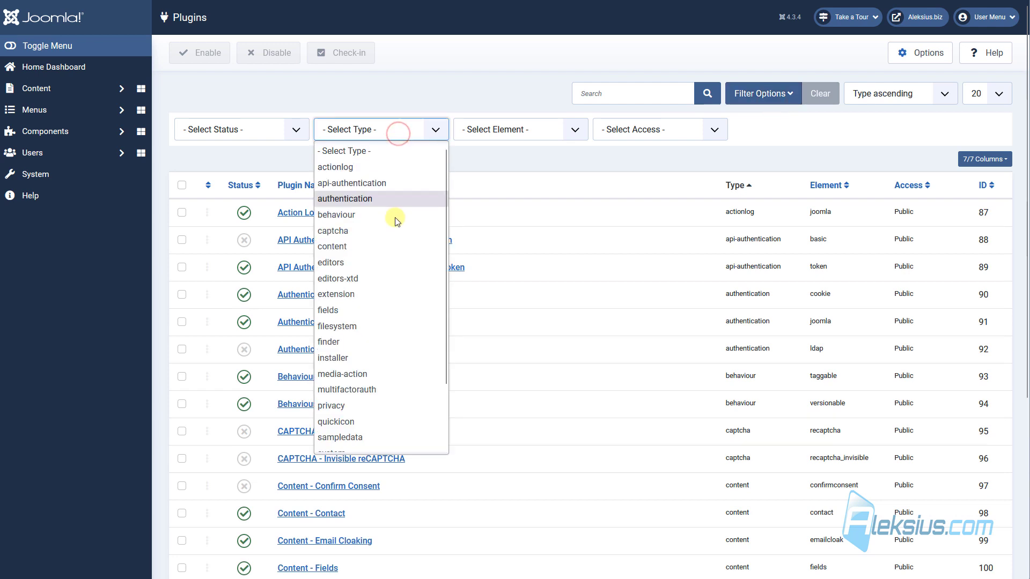
click(408, 244)
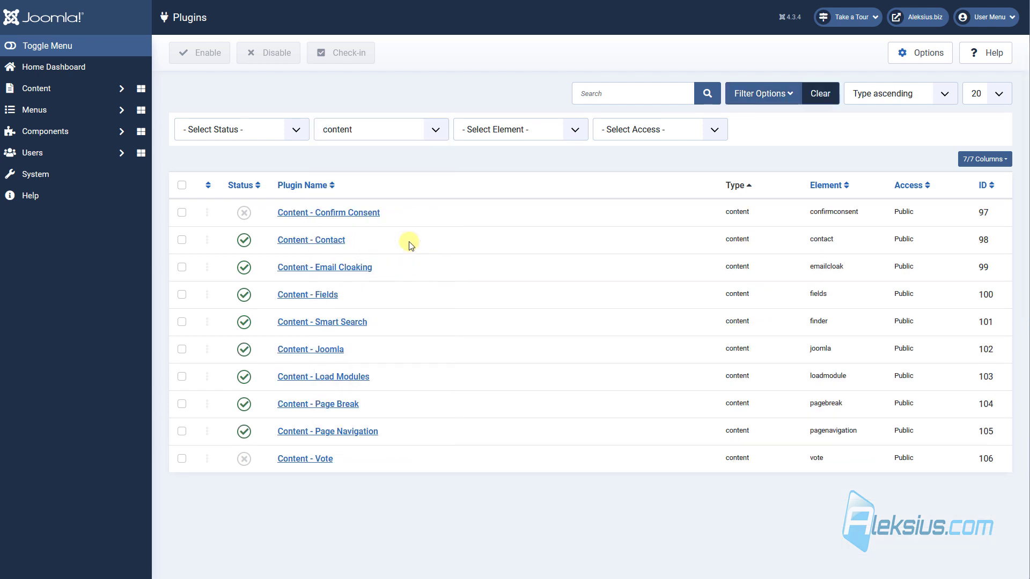
- Copy the {loadposition user1} syntax from Content - Load Modules and close it unchanged
click(338, 378)
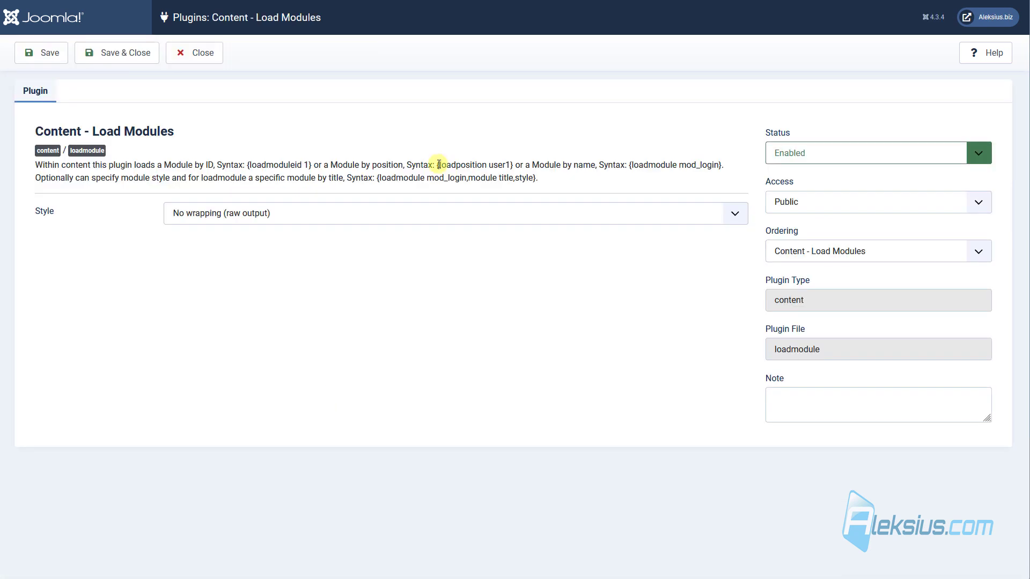
drag(437, 165, 515, 165)
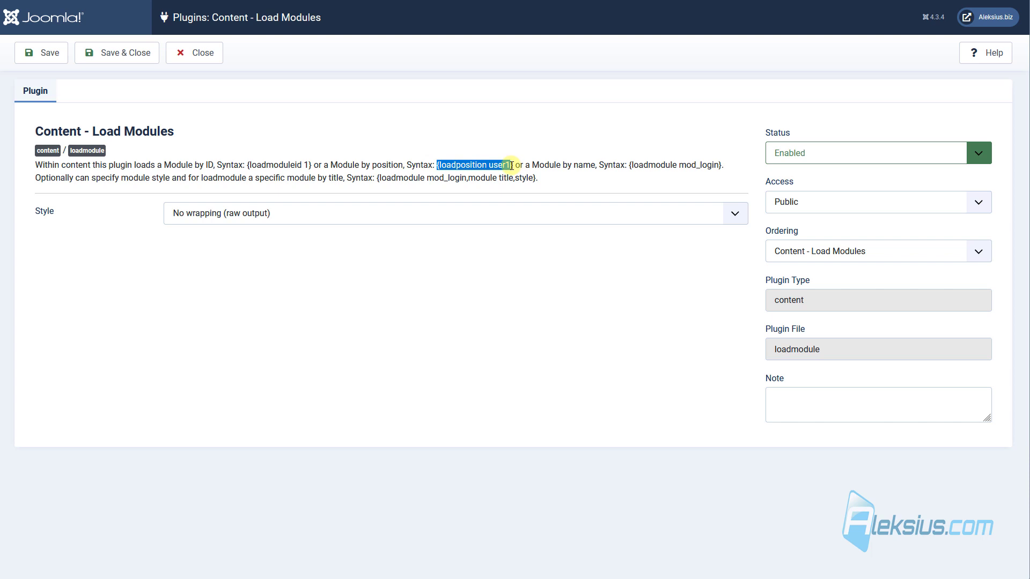
click(193, 53)
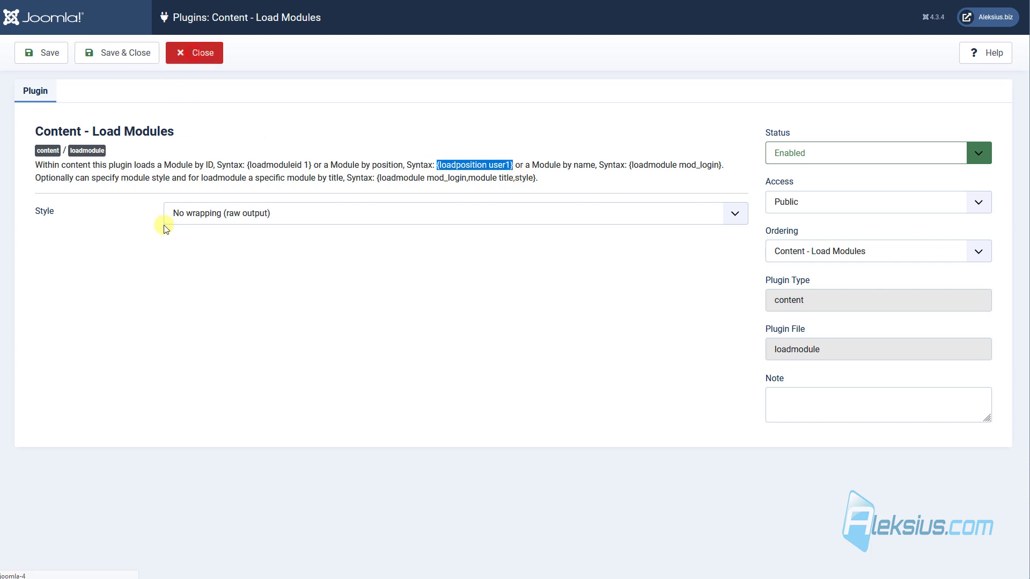
- Replace the Modules article's tag with {loadposition user1} and save
click(60, 88)
right_click(53, 111)
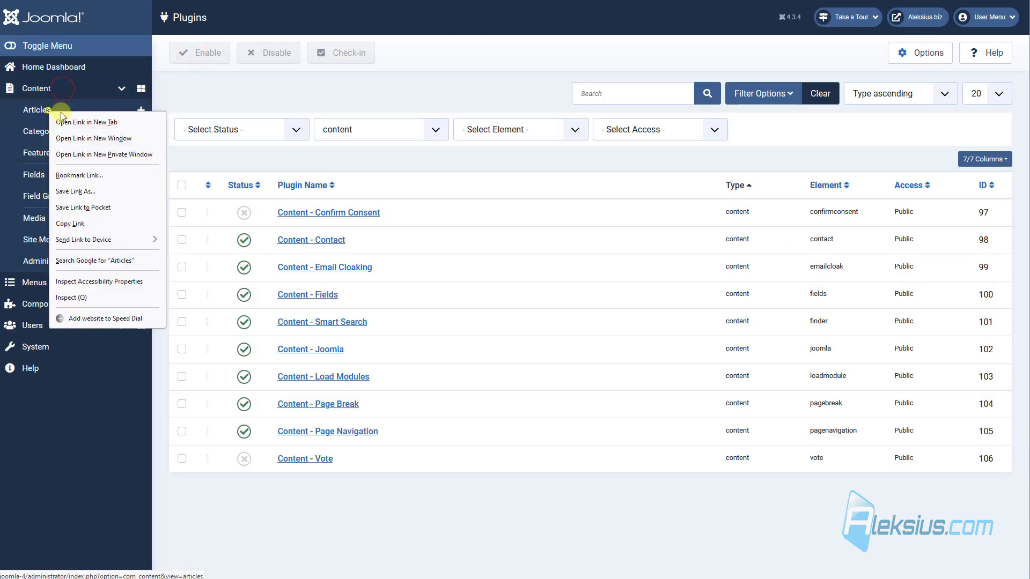
click(91, 122)
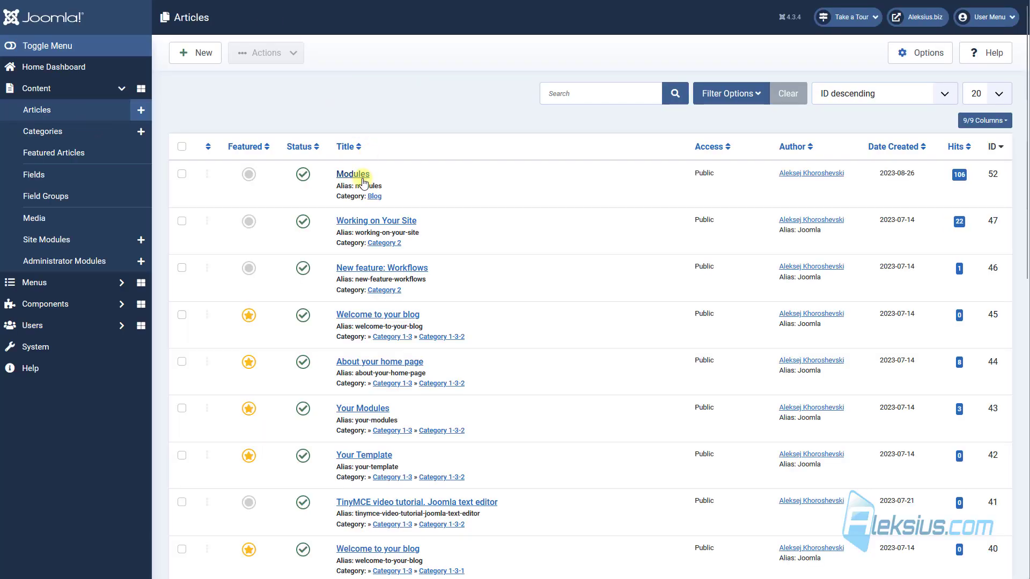
click(357, 173)
triple_click(154, 280)
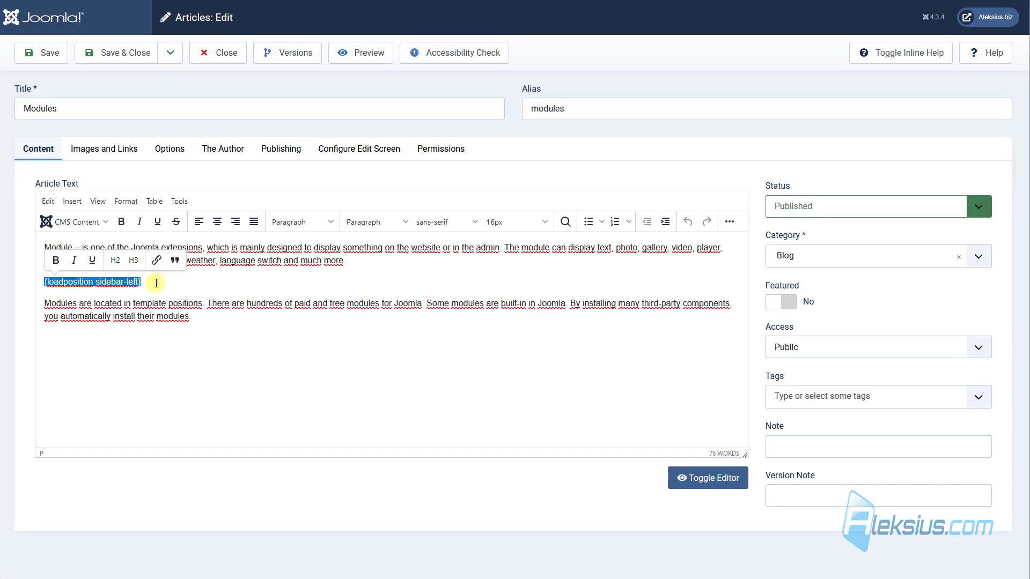
click(211, 290)
click(56, 56)
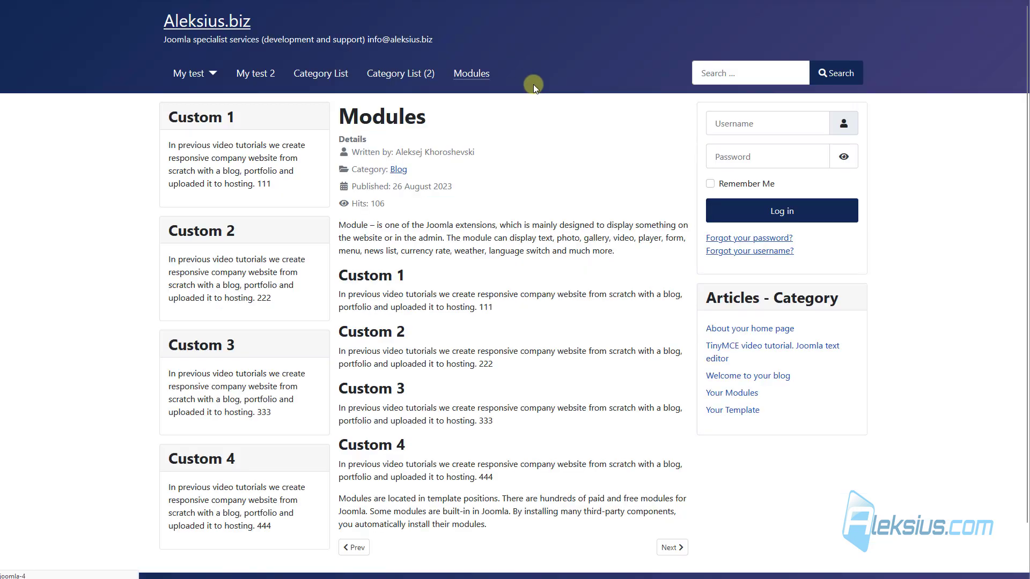
- Check the site shows no modules, then save and close the article to the System Dashboard
key(F5)
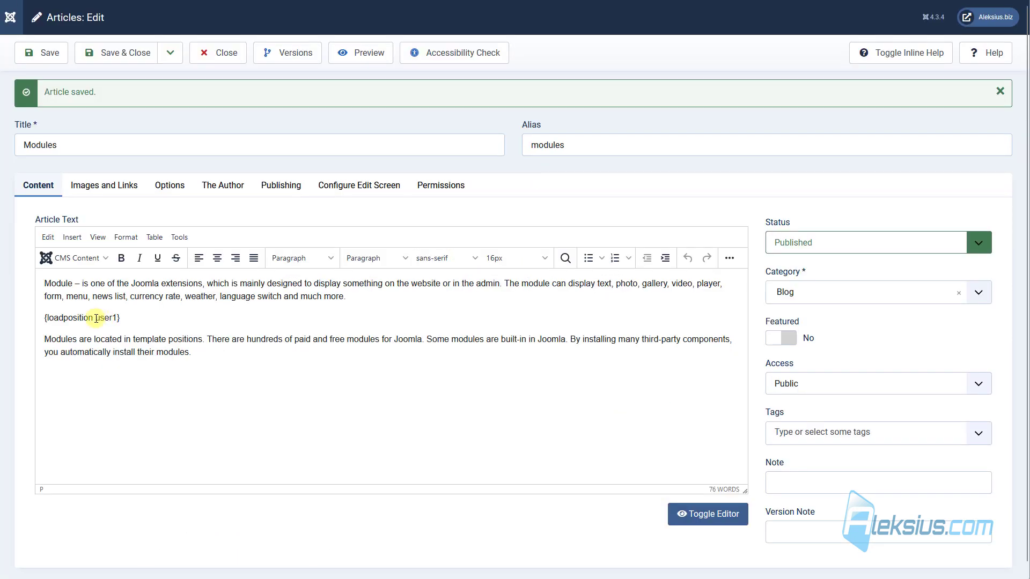
double_click(99, 318)
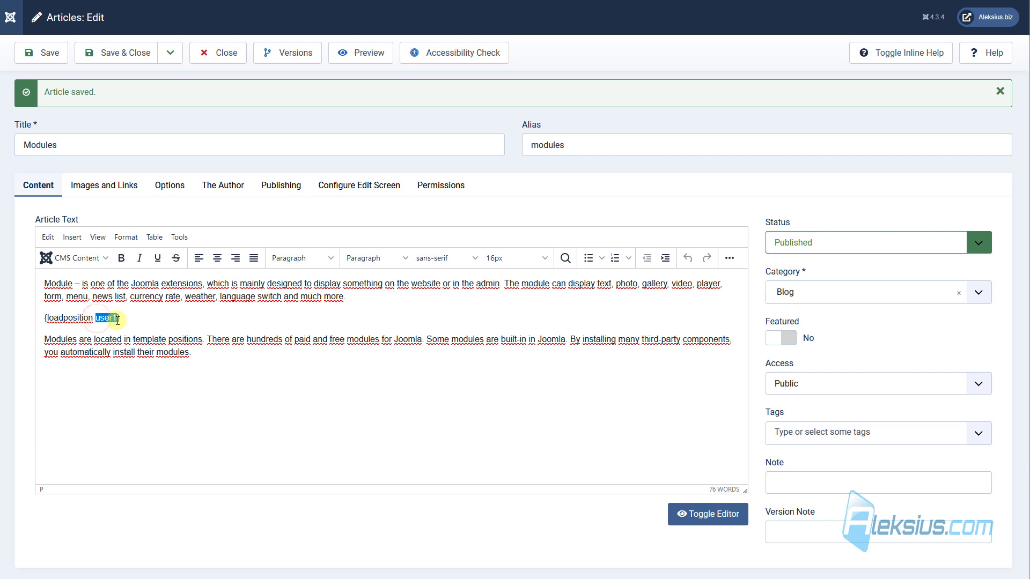
click(112, 52)
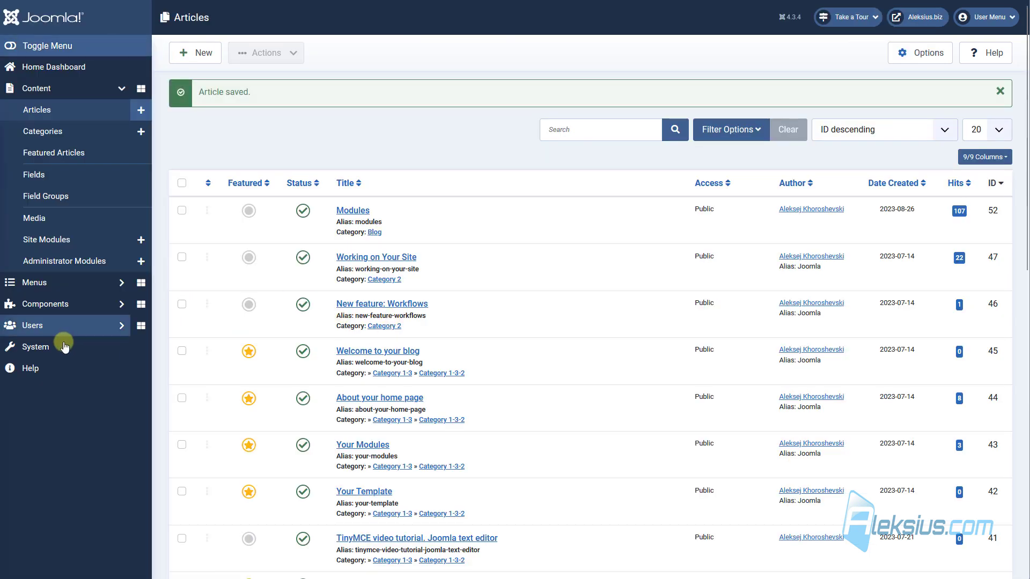
click(58, 348)
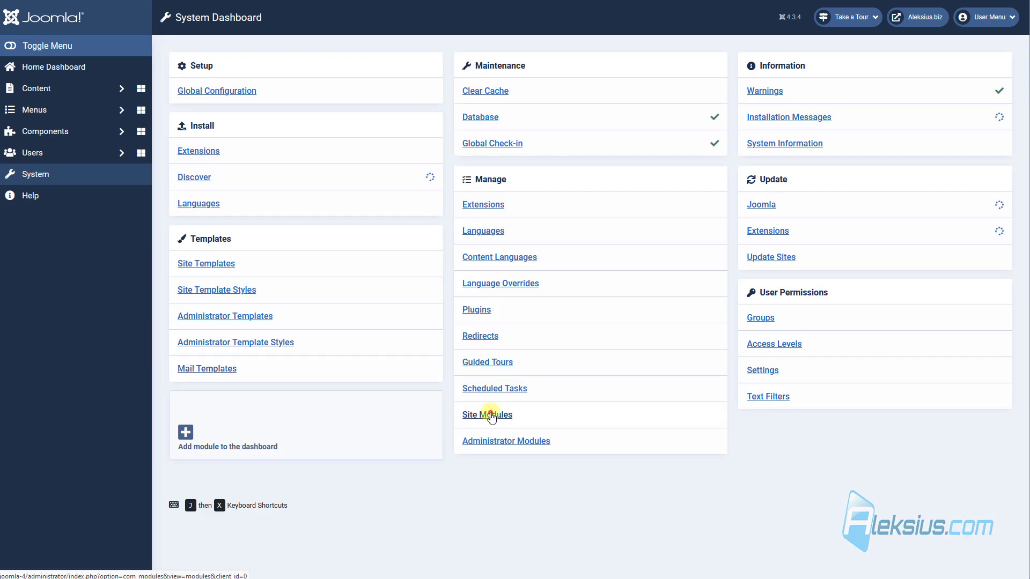
- Move Custom 1 to a new 'testtest' position, save and close, and reload the site
click(490, 413)
click(298, 311)
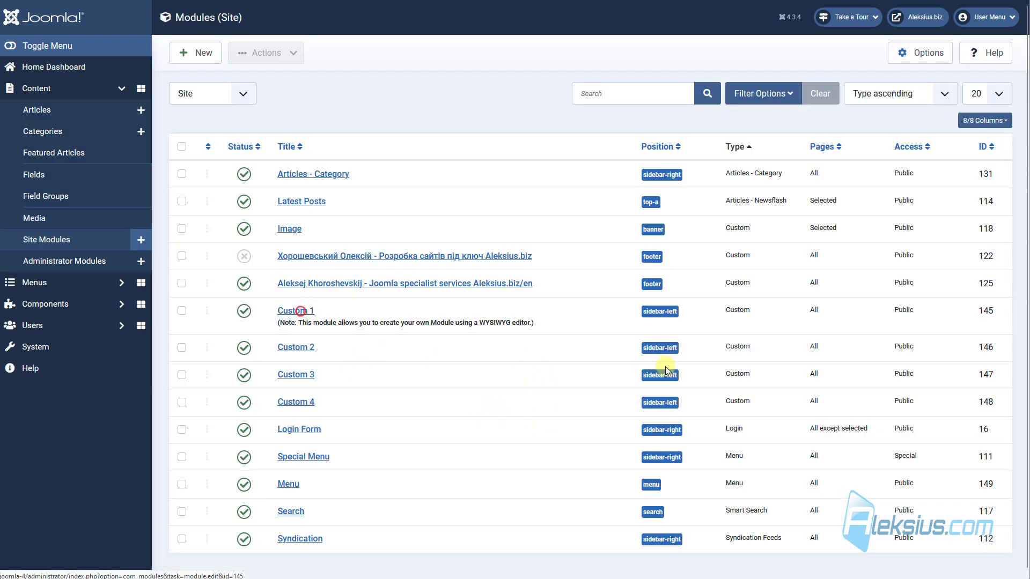
click(814, 253)
text(testtest)
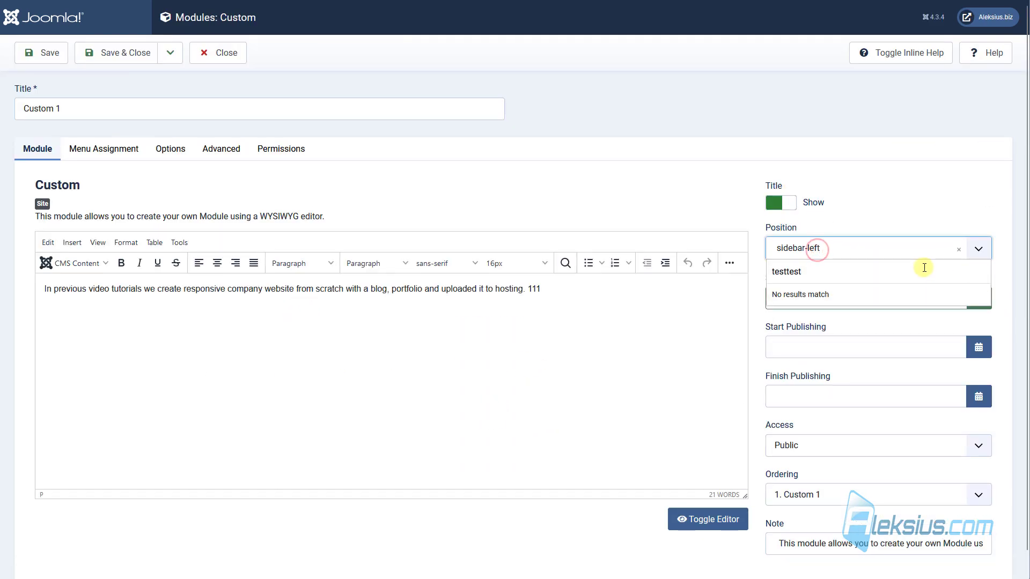
key(Return)
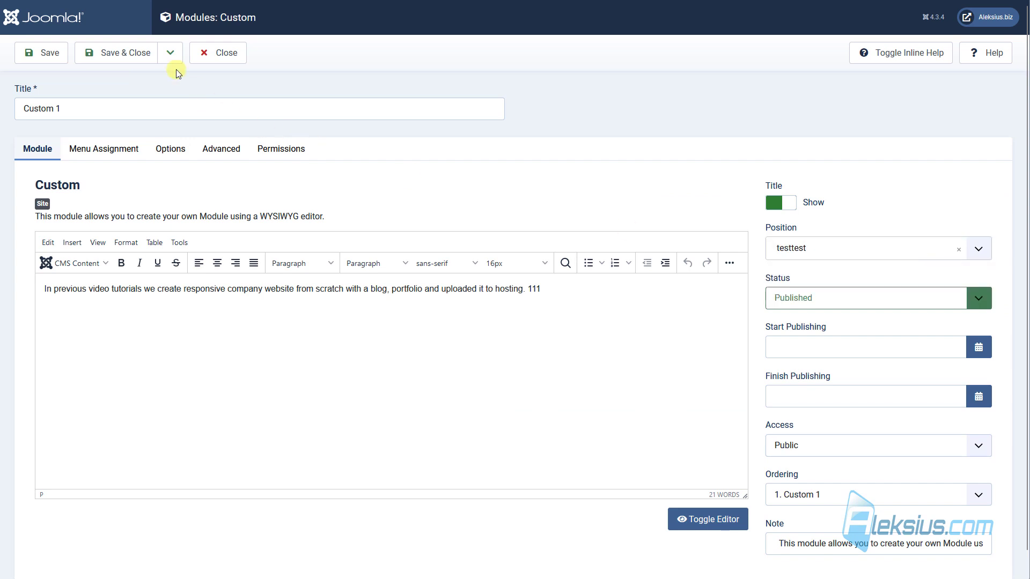
click(133, 53)
key(ctrl+Tab)
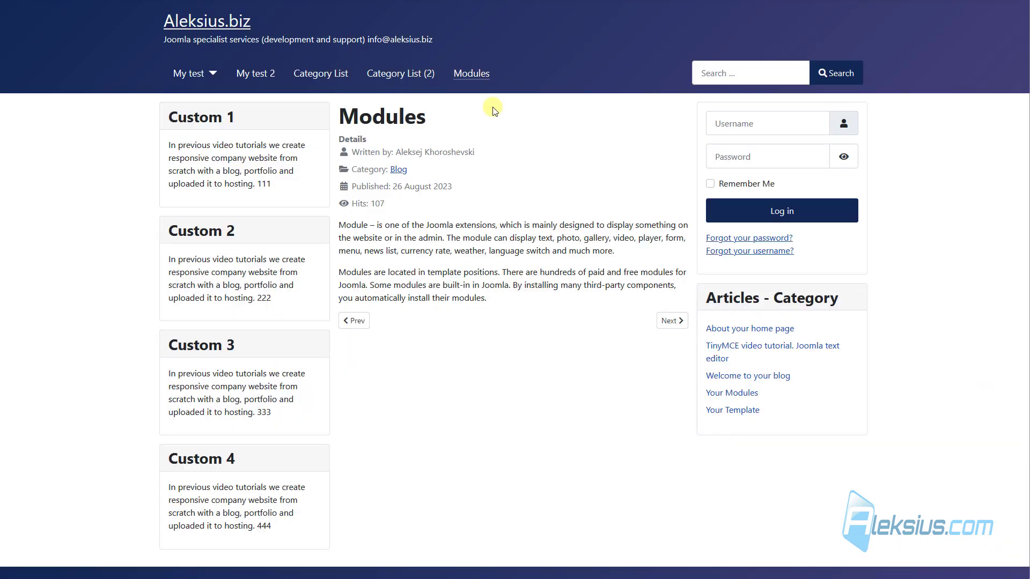
key(F5)
key(ctrl+Tab)
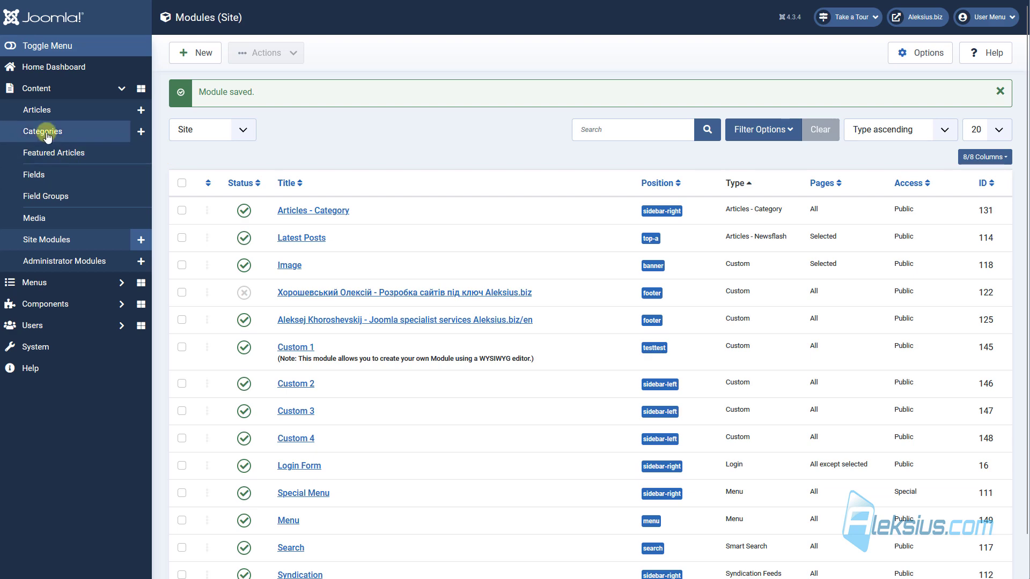
- Change the article's tag to {loadposition testtest} and save
click(51, 108)
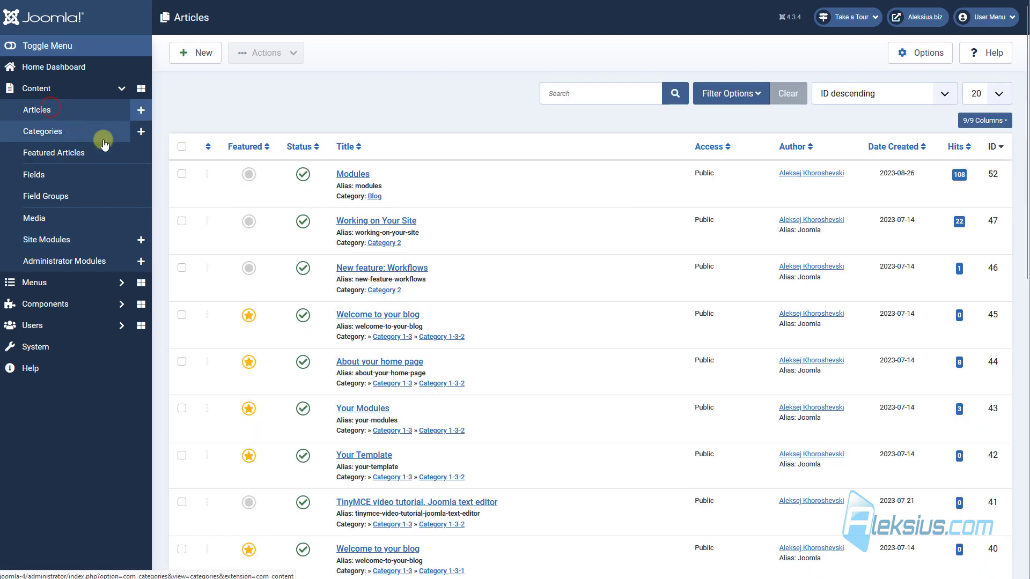
click(360, 173)
double_click(105, 281)
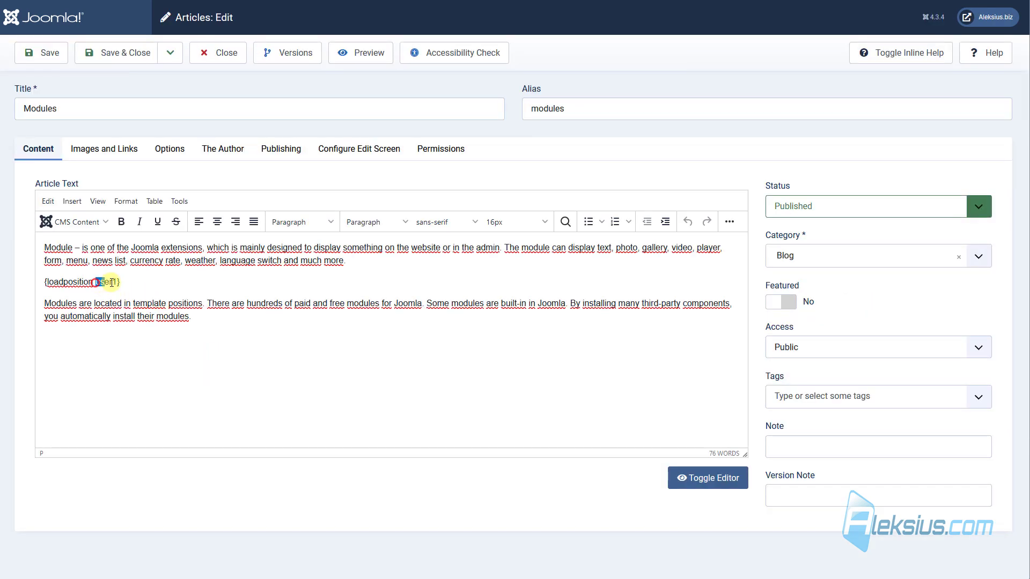
text(testtest)
click(50, 54)
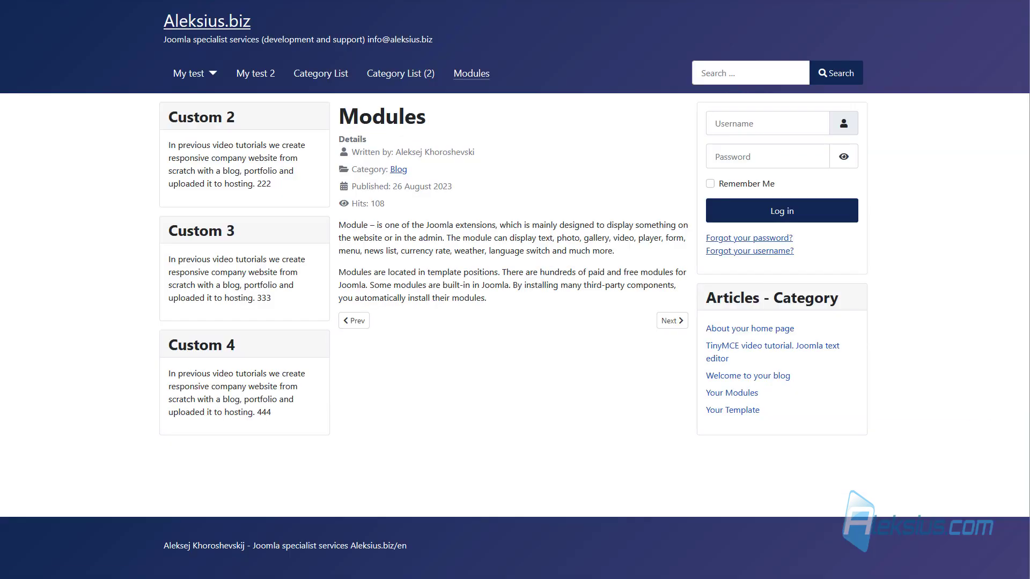